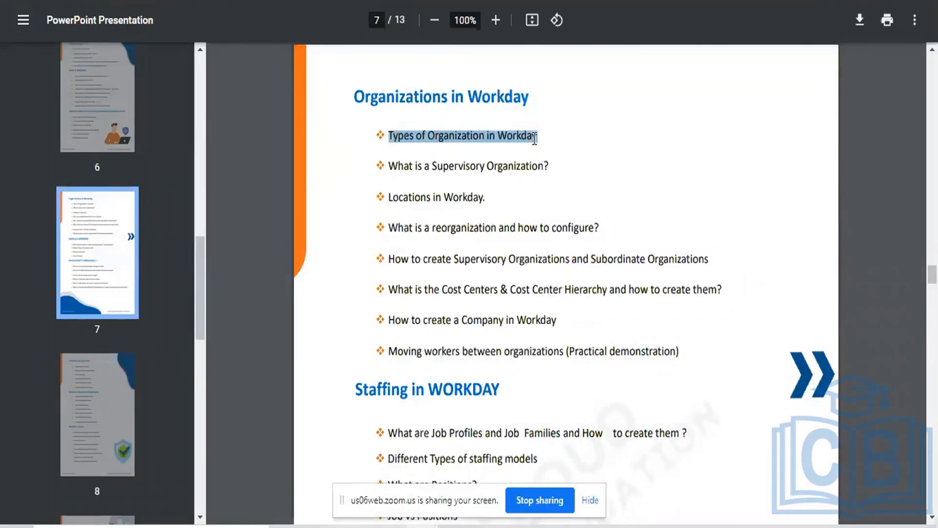
Open a blank Notepad document and enter the indented heading "XYZ Pvt Ltd." near its beginning
{"action": "key", "text": "super+r"}
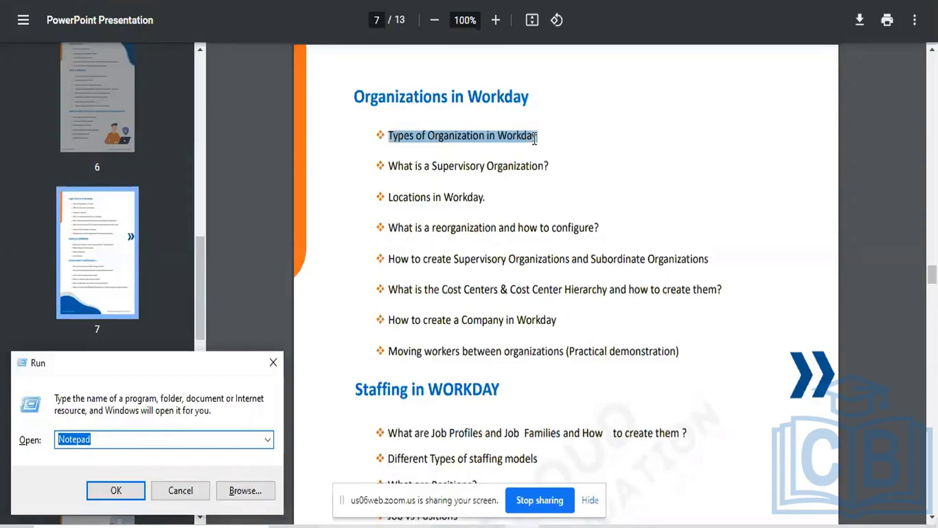
{"action": "key", "text": "Escape"}
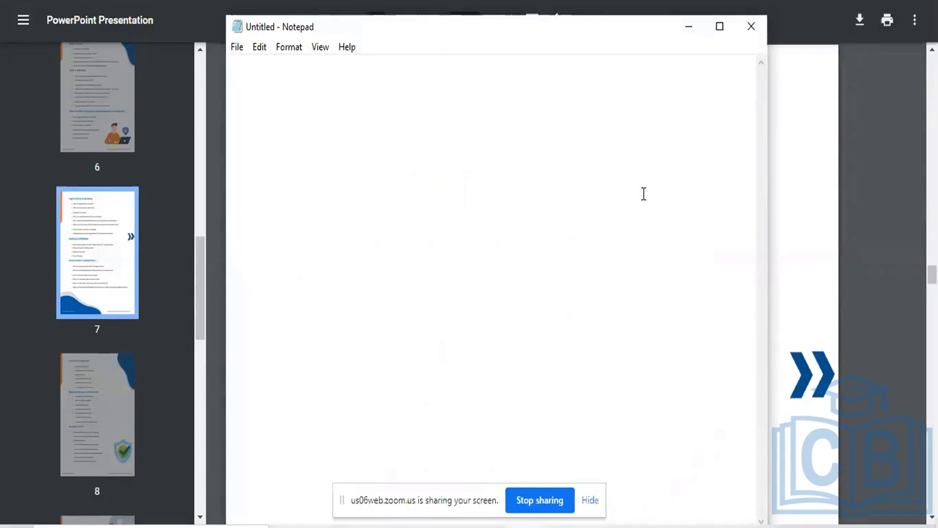
{"action": "key", "text": "Return"}
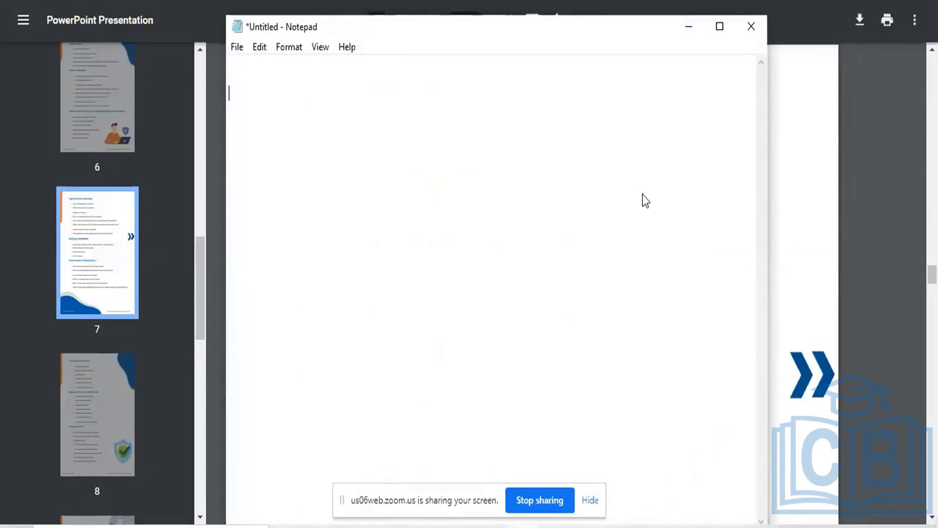
{"action": "key", "text": "Tab"}
{"action": "type", "text": "XYZ Pvt Ltd."}
{"action": "key", "text": "Return"}
{"action": "key", "text": "Return"}
Add the indented lines CEO, VP and GM beneath the company name
{"action": "key", "text": "Tab"}
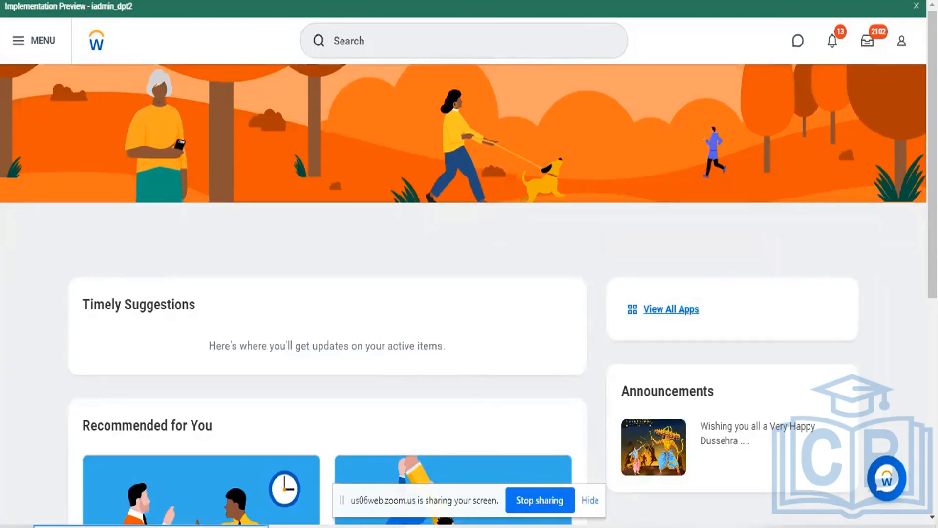
{"action": "key", "text": "alt+Tab"}
{"action": "key", "text": "Return"}
{"action": "key", "text": "Tab"}
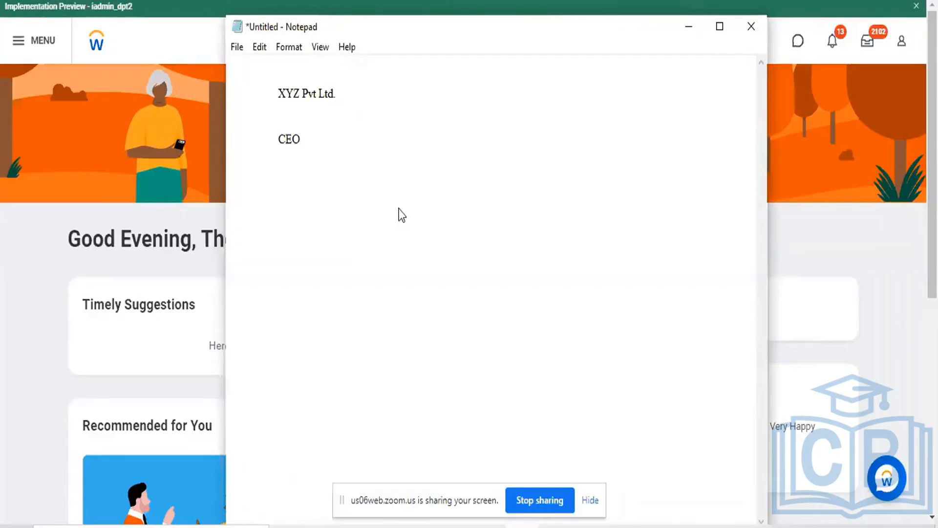
{"action": "type", "text": "VP"}
{"action": "key", "text": "Return"}
{"action": "key", "text": "Return"}
{"action": "key", "text": "Tab"}
{"action": "type", "text": "GM"}
Add the indented lines Sub and Sup below GM
{"action": "key", "text": "Tab"}
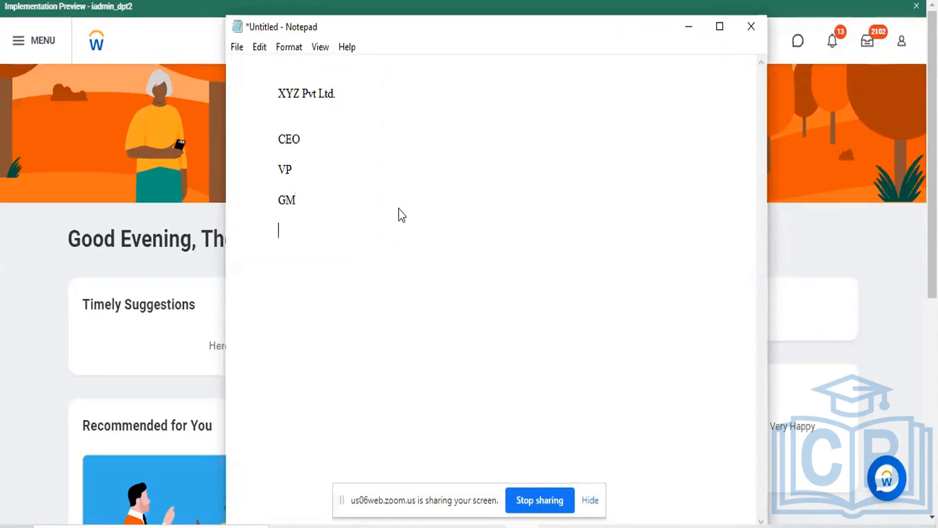
{"action": "type", "text": "Sub"}
{"action": "key", "text": "Return"}
{"action": "key", "text": "Return"}
{"action": "key", "text": "Tab"}
{"action": "type", "text": "Sup"}
{"action": "key", "text": "Return"}
Add the indented lines Training Team and HR Team below Sup
{"action": "key", "text": "Tab"}
{"action": "type", "text": "Trai"}
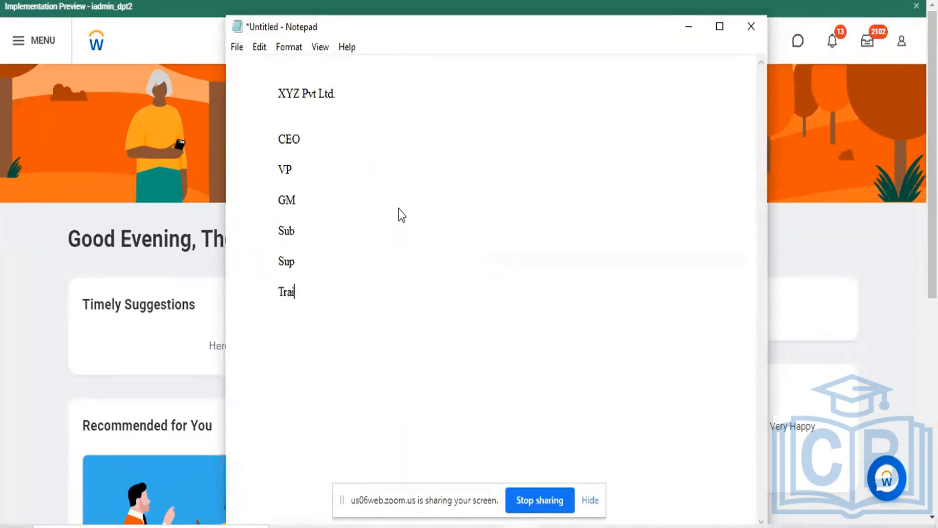
{"action": "type", "text": "ning TEAM"}
{"action": "key", "text": "BackSpace"}
{"action": "key", "text": "BackSpace"}
{"action": "key", "text": "BackSpace"}
{"action": "type", "text": "eam"}
{"action": "key", "text": "Return"}
{"action": "key", "text": "Tab"}
{"action": "type", "text": "HR T"}
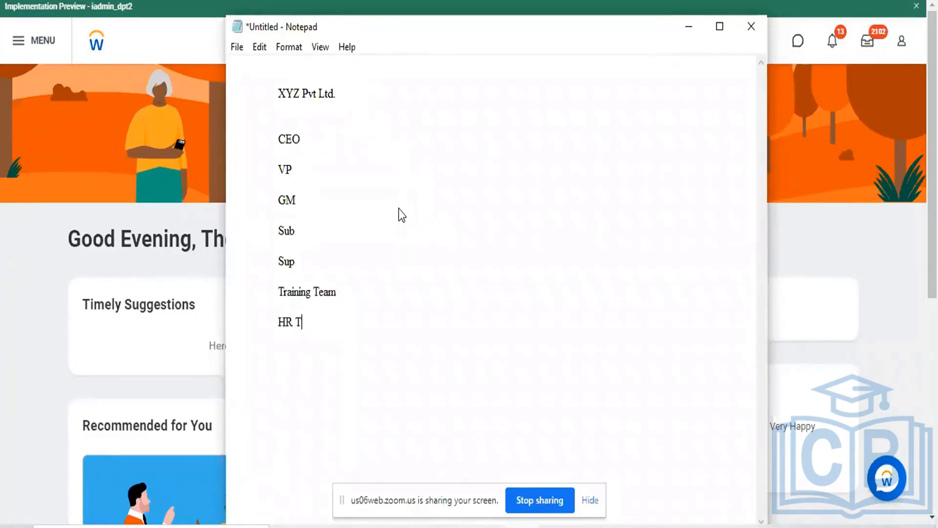
{"action": "type", "text": "eam"}
Replace the Training Team and HR Team lines with a single Hr Team line
{"action": "key", "text": "BackSpace"}
{"action": "key", "text": "BackSpace"}
{"action": "key", "text": "BackSpace"}
{"action": "key", "text": "BackSpace"}
{"action": "key", "text": "BackSpace"}
{"action": "key", "text": "BackSpace"}
{"action": "key", "text": "BackSpace"}
{"action": "key", "text": "BackSpace"}
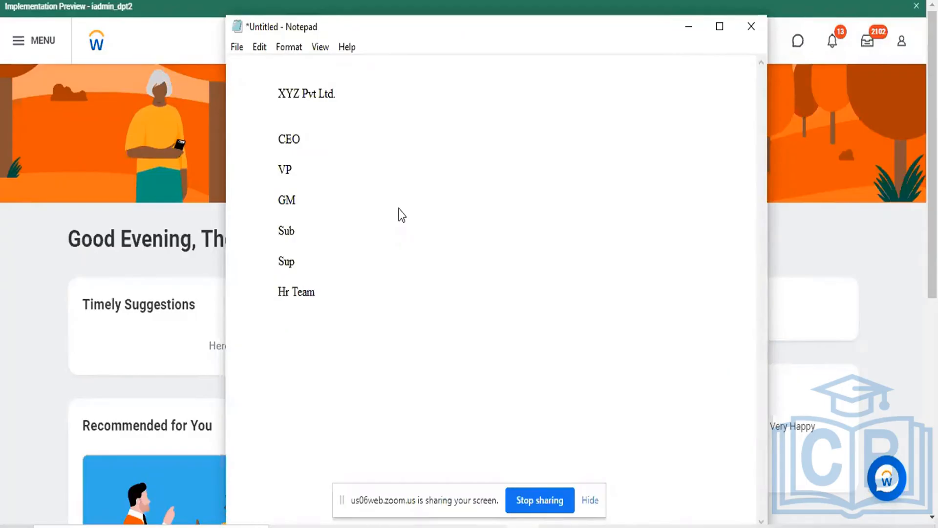
{"action": "key", "text": "Return"}
{"action": "key", "text": "Return"}
Add an indented Training Team line below Hr Team
{"action": "key", "text": "Tab"}
{"action": "type", "text": "Training Team"}
{"action": "key", "text": "Return"}
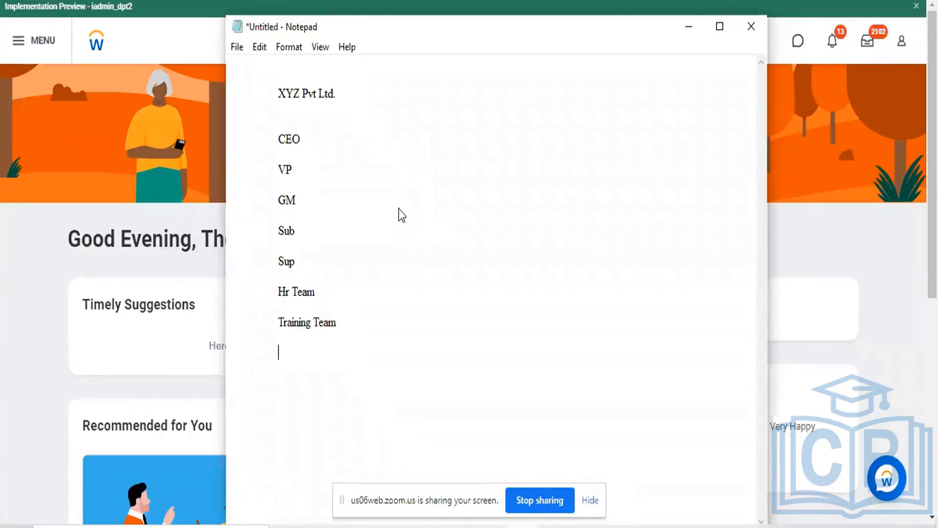
Add an indented Ops Team line below Training Team
{"action": "type", "text": "Ops Team"}
{"action": "key", "text": "Return"}
{"action": "key", "text": "Return"}
Add an indented Admin Team line below Ops Team
{"action": "key", "text": "Tab"}
{"action": "type", "text": "Admin "}
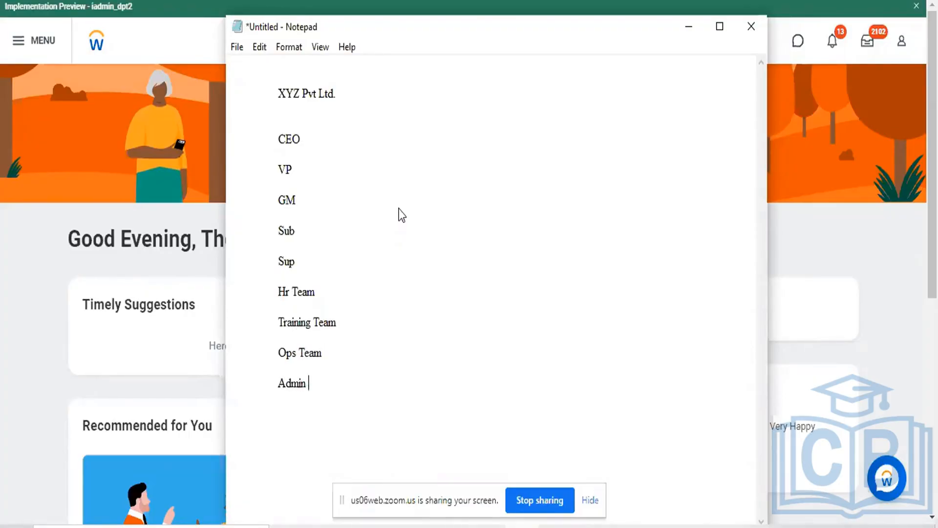
{"action": "type", "text": "TEAM"}
{"action": "key", "text": "BackSpace"}
{"action": "key", "text": "BackSpace"}
{"action": "key", "text": "BackSpace"}
{"action": "type", "text": "eam"}
{"action": "key", "text": "Return"}
Add an indented Payroll Team line below Admin Team
{"action": "key", "text": "Tab"}
{"action": "type", "text": "Par"}
{"action": "key", "text": "BackSpace"}
{"action": "type", "text": "yroll TE"}
{"action": "key", "text": "BackSpace"}
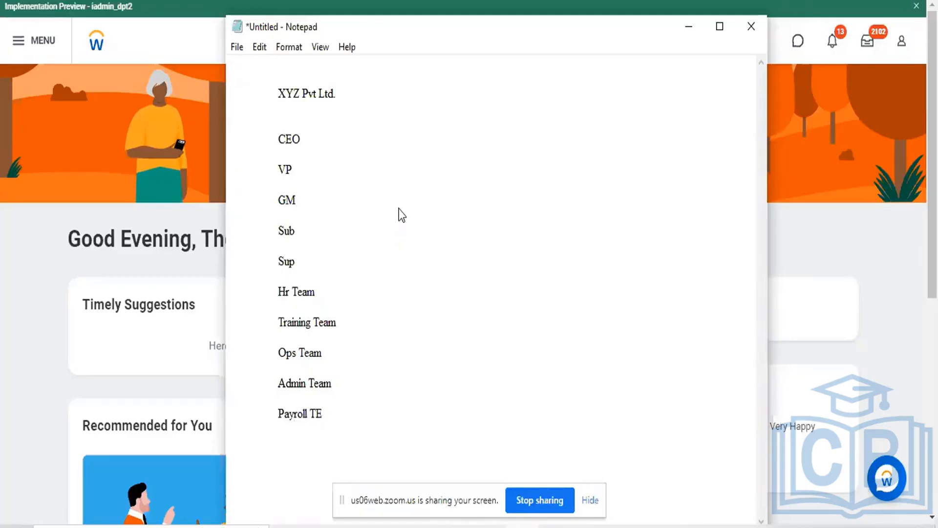
{"action": "type", "text": "eam"}
{"action": "key", "text": "Return"}
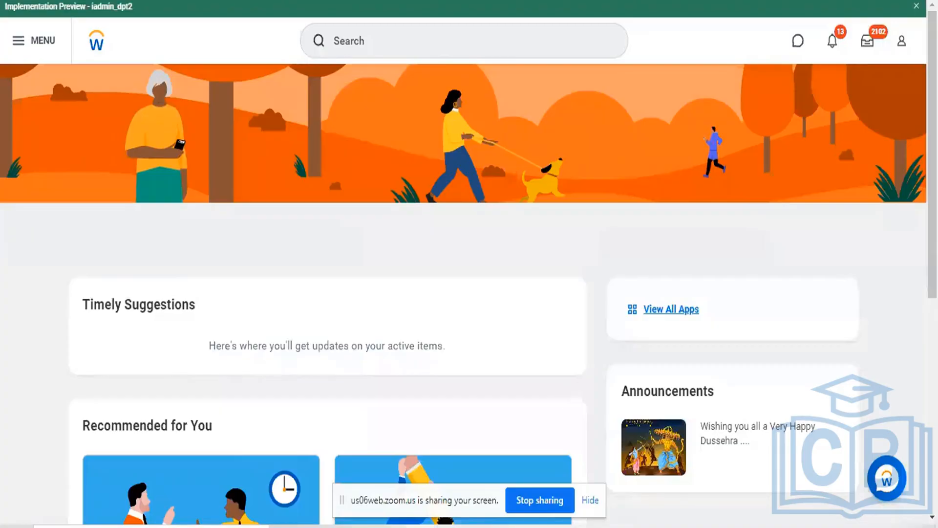
Review the hierarchy in the Notepad list from CEO to Marketing Team, highlighting the team lines and then the whole structure
{"action": "key", "text": "alt+Tab"}
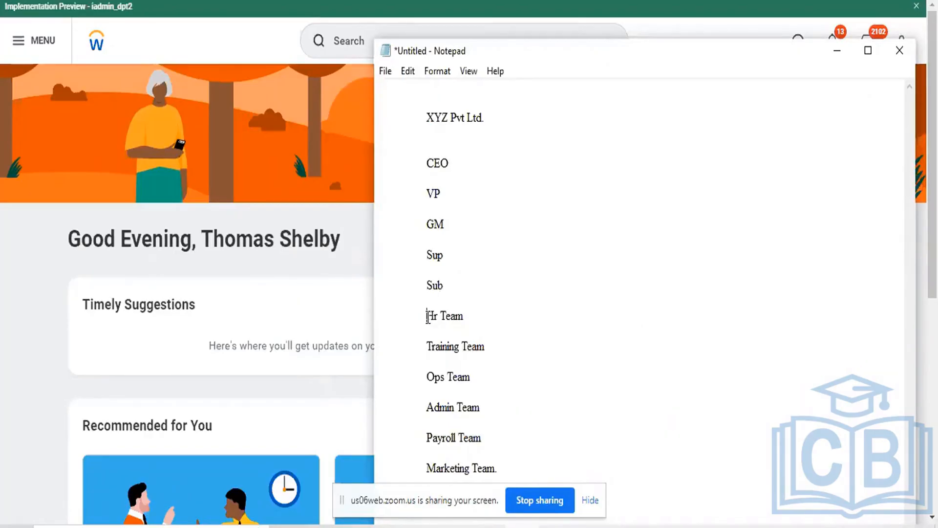
{"action": "left_click_drag", "start_coordinate": [426, 318], "coordinate": [498, 468]}
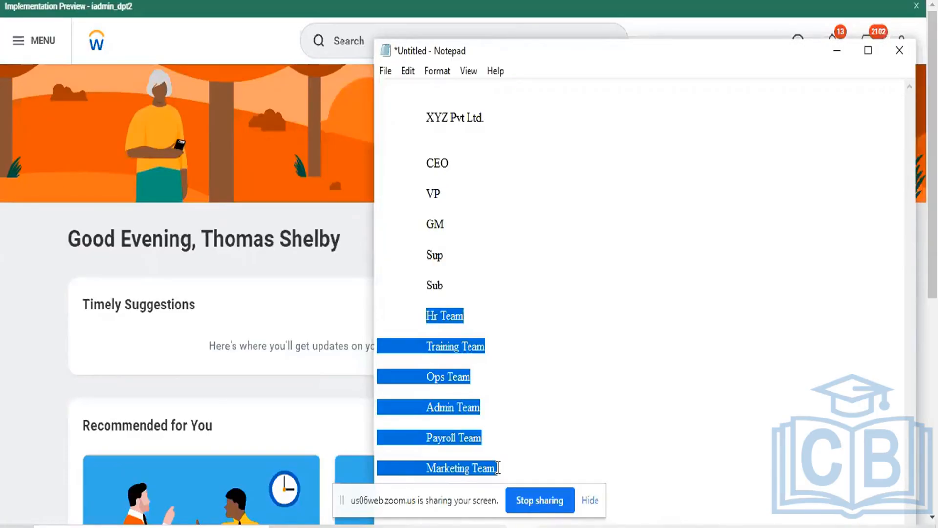
{"action": "double_click", "coordinate": [455, 408]}
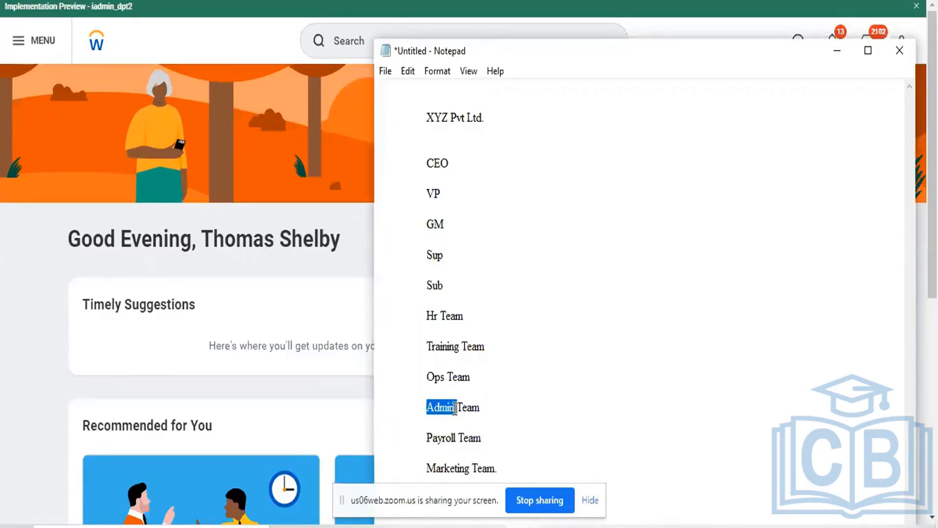
{"action": "left_click", "coordinate": [479, 412]}
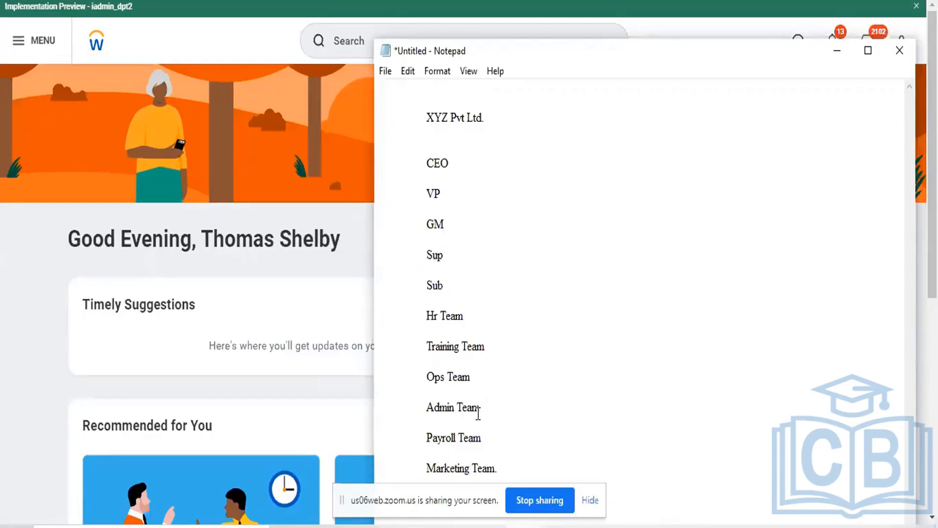
{"action": "double_click", "coordinate": [454, 440]}
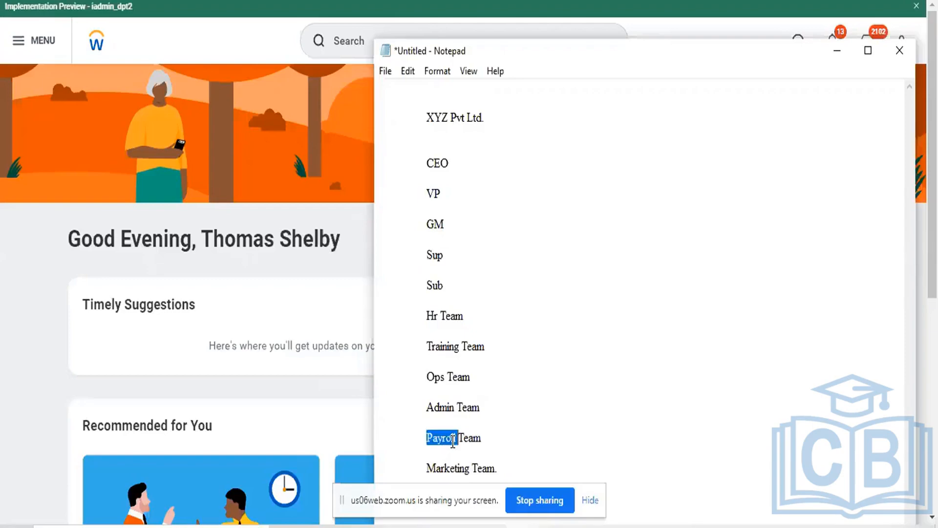
{"action": "left_click", "coordinate": [453, 440]}
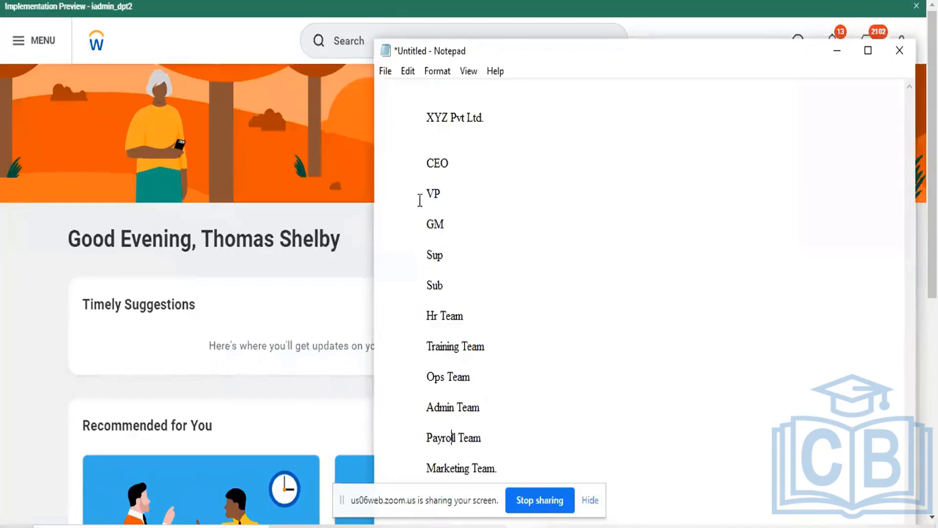
{"action": "left_click", "coordinate": [421, 152]}
{"action": "left_click_drag", "start_coordinate": [421, 155], "coordinate": [507, 469]}
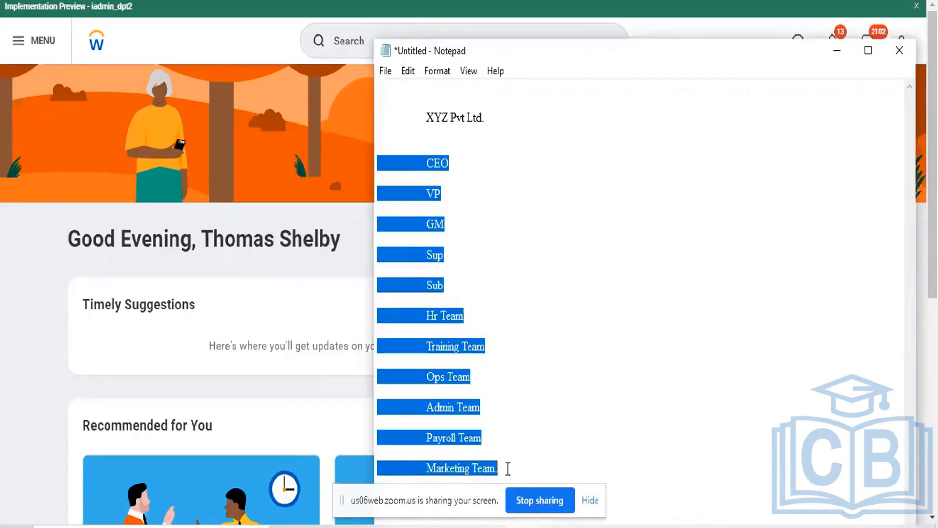
{"action": "left_click", "coordinate": [457, 171]}
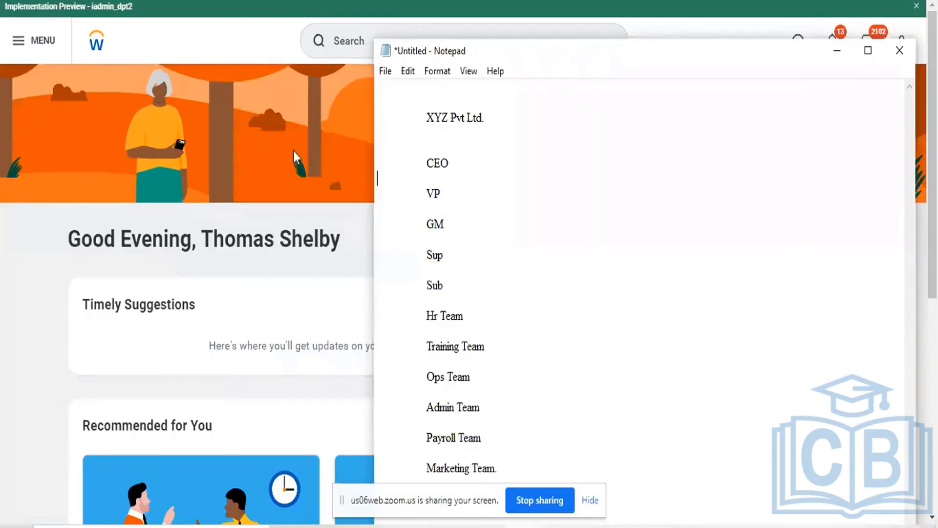
Switch to Workday, search for "Create Com" and open the Create Company task
{"action": "key", "text": "alt+Tab"}
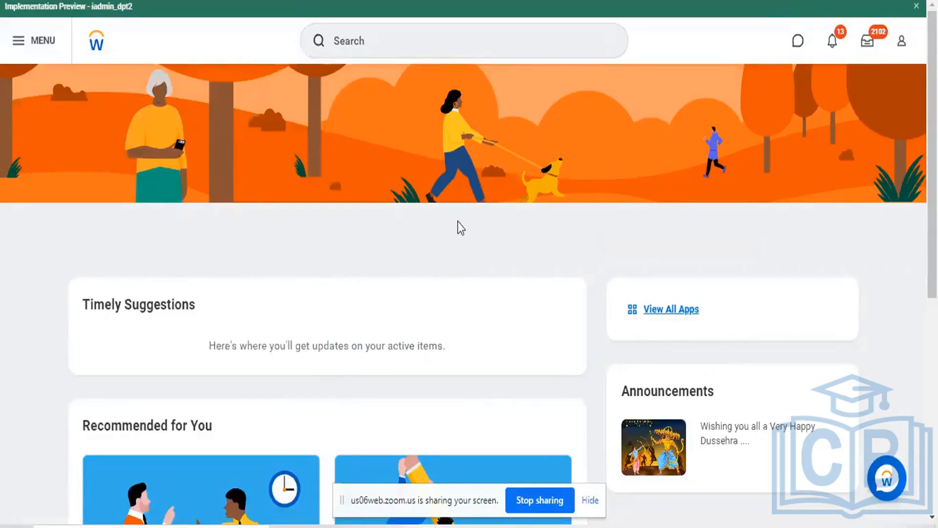
{"action": "left_click", "coordinate": [399, 42]}
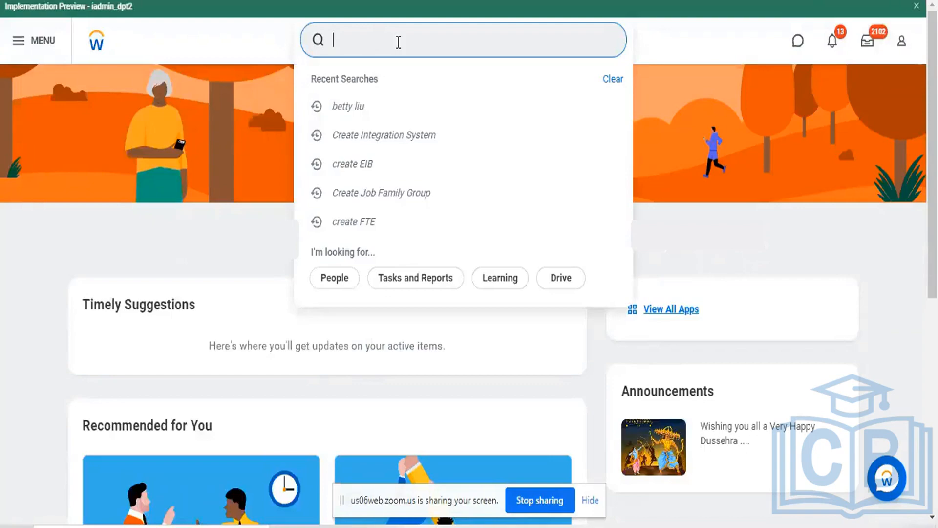
{"action": "type", "text": "create Com"}
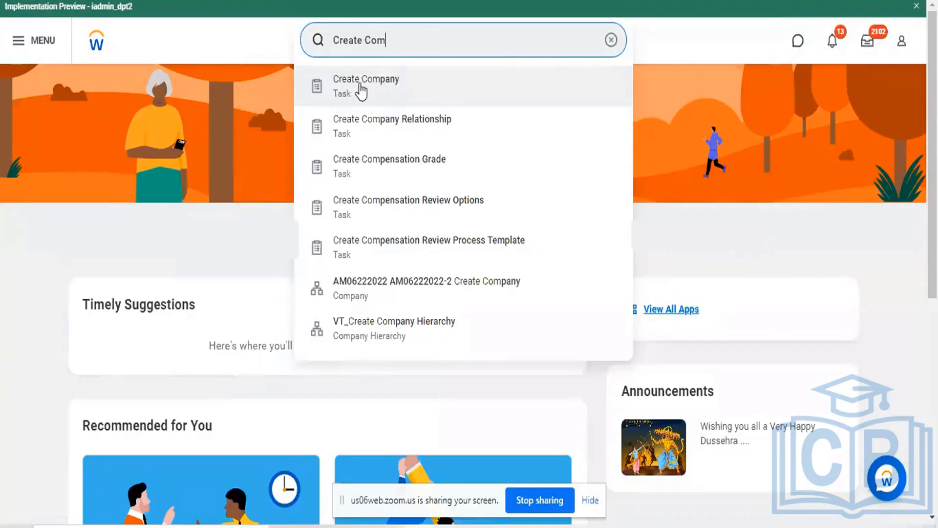
{"action": "left_click", "coordinate": [345, 104]}
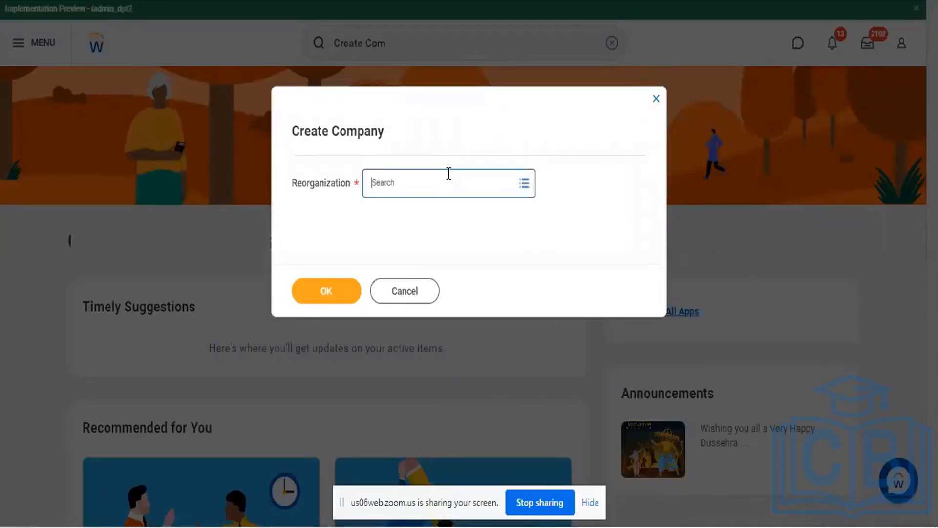
Search the existing reorganizations for "ibm", look through the matches and clear the search
{"action": "left_click", "coordinate": [448, 173]}
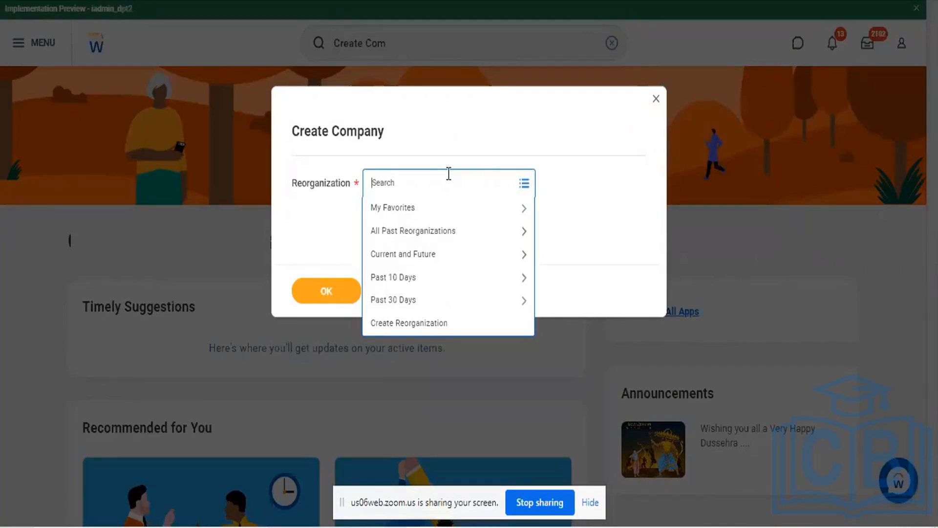
{"action": "type", "text": "ibm"}
{"action": "key", "text": "Return"}
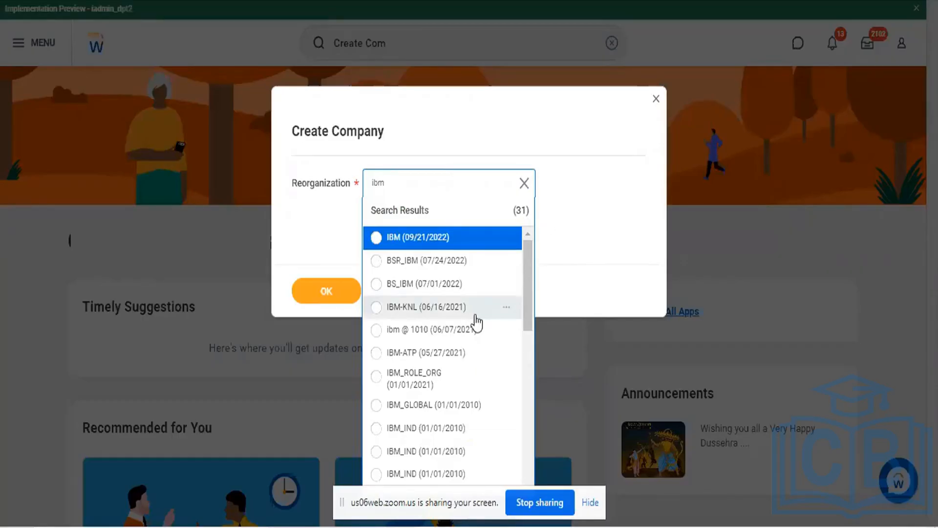
{"action": "scroll", "coordinate": [477, 322], "scroll_direction": "down", "scroll_amount": 10}
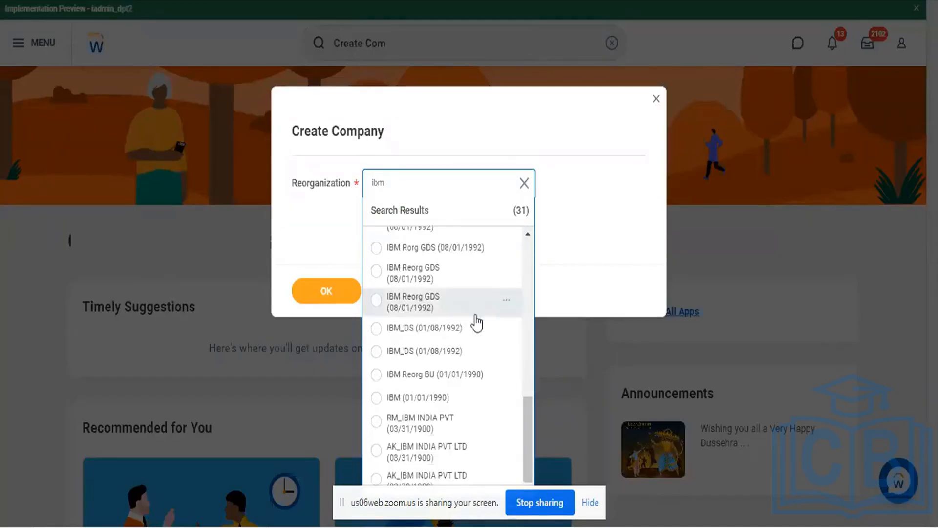
{"action": "left_click", "coordinate": [526, 184]}
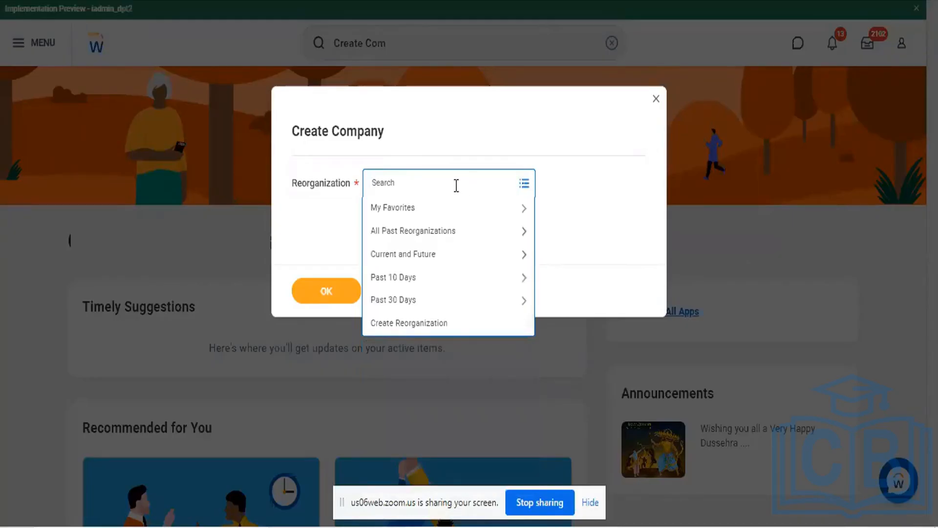
Open the Create Reorganization form, then cancel both it and the Create Company task
{"action": "left_click", "coordinate": [400, 324]}
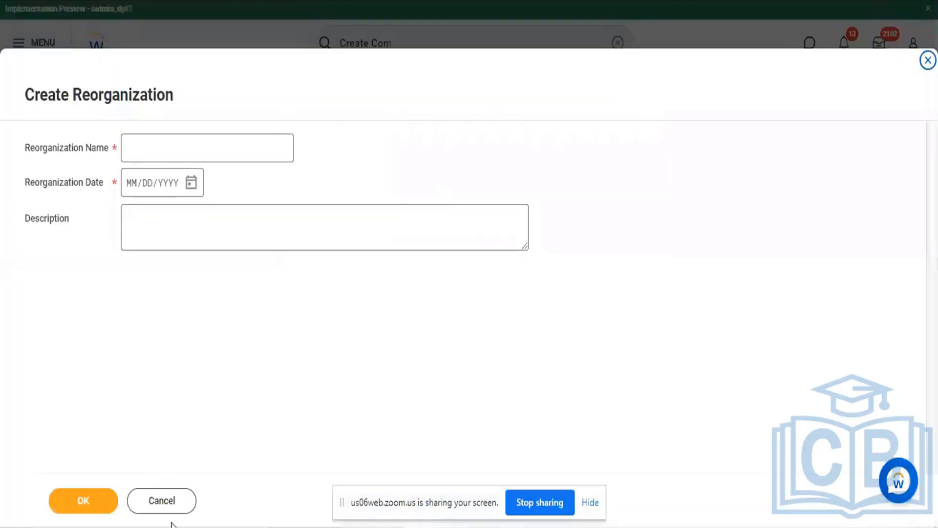
{"action": "left_click", "coordinate": [160, 500]}
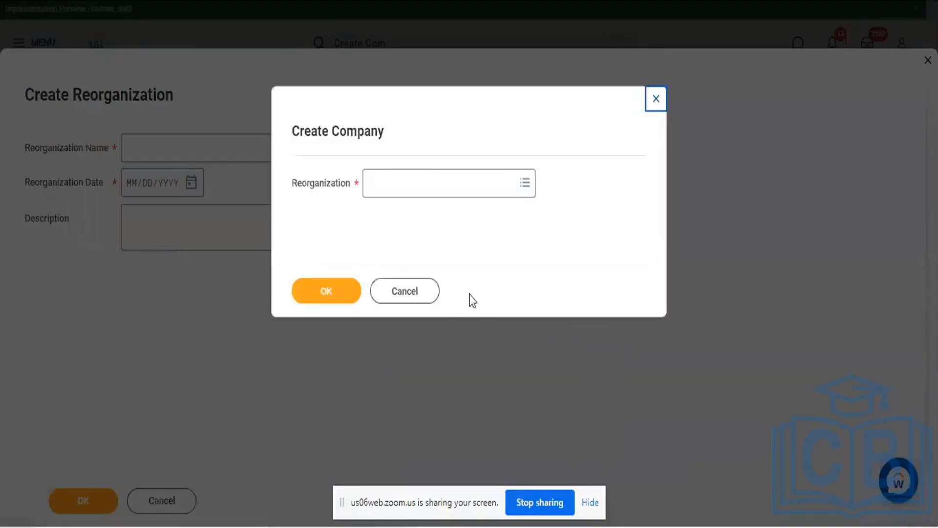
{"action": "left_click", "coordinate": [400, 300]}
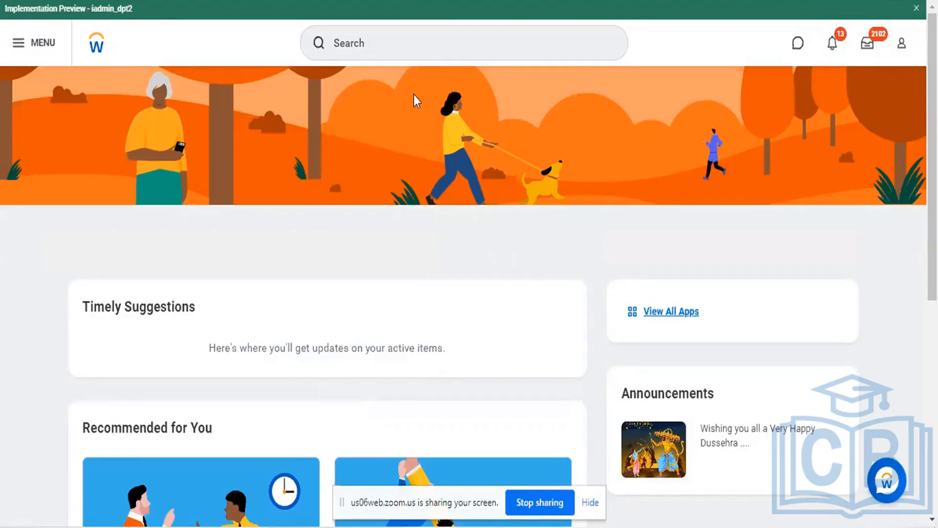
Find the Create Company task again by searching for "Create com" and reopen it
{"action": "left_click", "coordinate": [425, 38]}
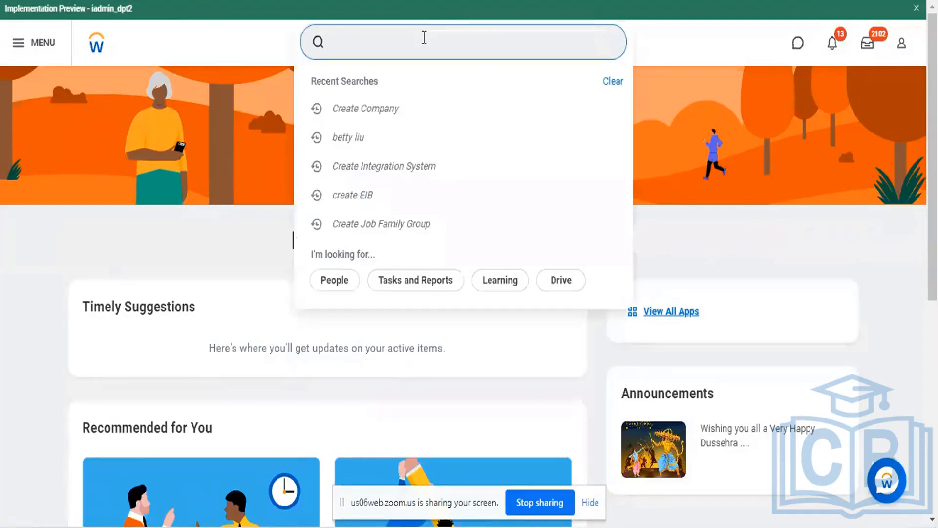
{"action": "type", "text": "Create com"}
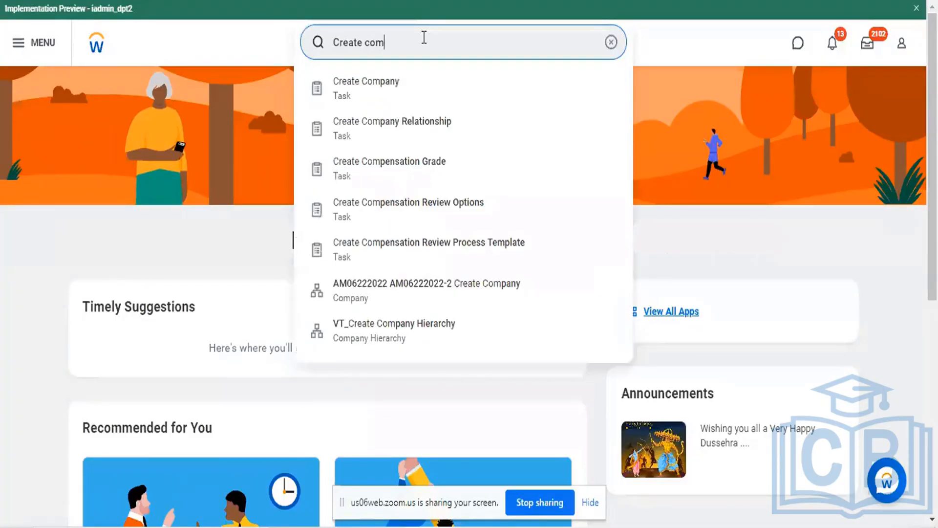
{"action": "left_click", "coordinate": [352, 90]}
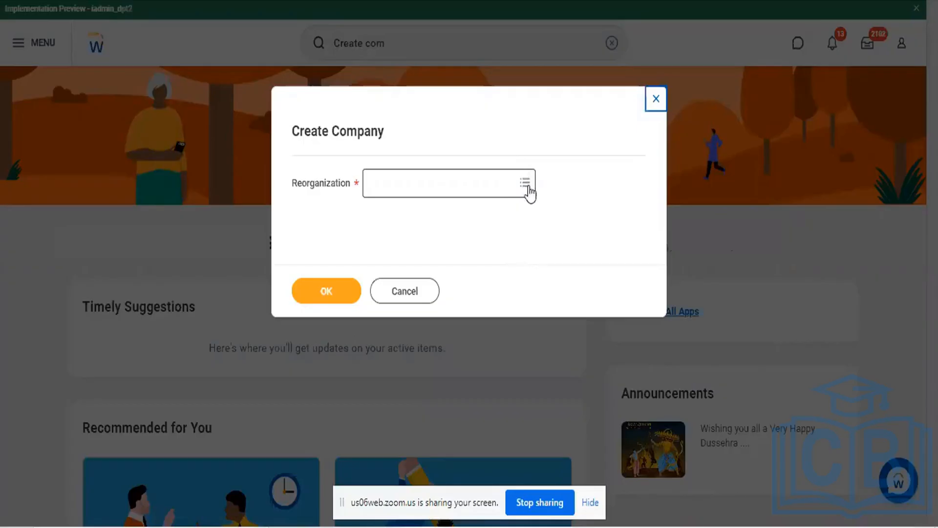
Open the Create Reorganization form from the Reorganization options of the Create Company task, ready for its name
{"action": "left_click", "coordinate": [528, 188]}
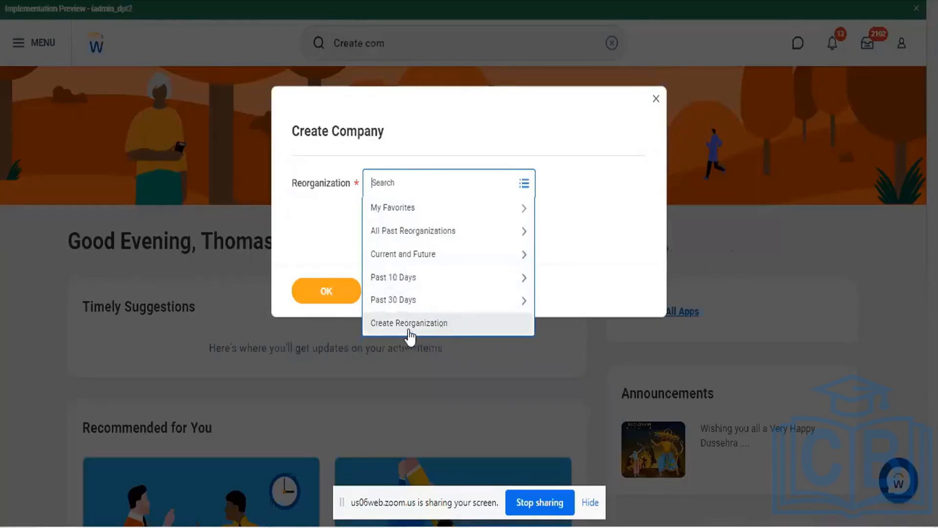
{"action": "left_click", "coordinate": [409, 330]}
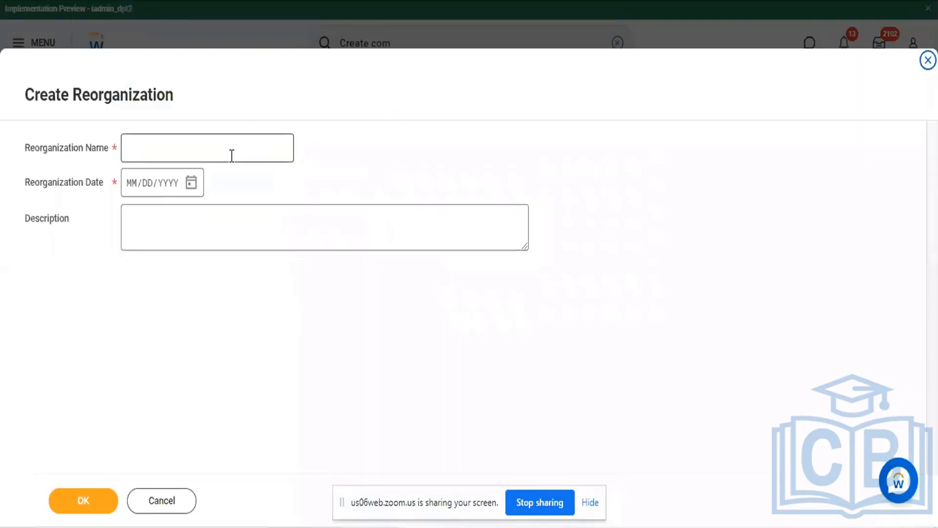
{"action": "left_click", "coordinate": [232, 155]}
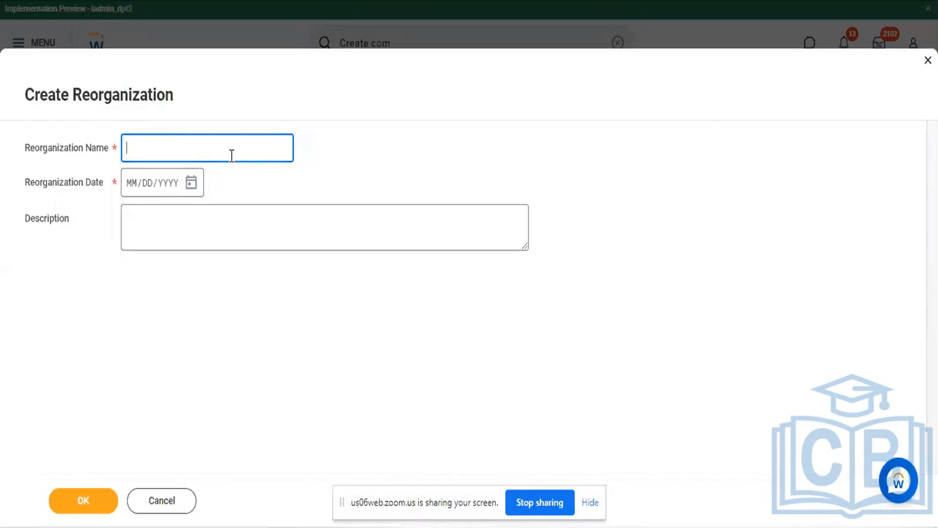
Name the reorganization "Cloud Foundation Software Pvt Ltd"
{"action": "type", "text": "Cloud Foundation"}
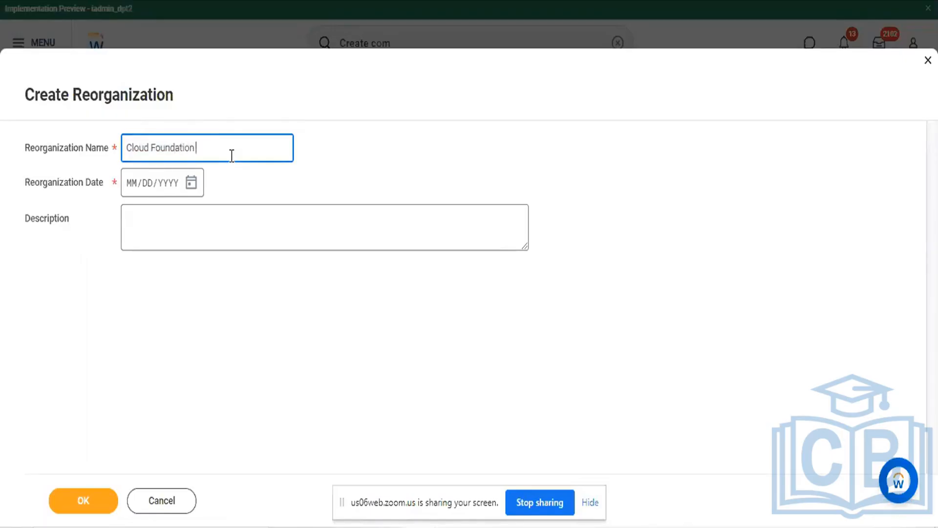
{"action": "type", "text": " Pvt Ltd"}
{"action": "key", "text": "Left"}
{"action": "key", "text": "Left"}
{"action": "key", "text": "Left"}
{"action": "key", "text": "Left"}
{"action": "key", "text": "Left"}
{"action": "key", "text": "Left"}
{"action": "key", "text": "Left"}
{"action": "key", "text": "Left"}
{"action": "key", "text": "Left"}
{"action": "key", "text": "Right"}
{"action": "type", "text": "Software"}
Write the spaced headings "Pas", "Current" and "Fut" in the Description, followed by a blank line
{"action": "left_click", "coordinate": [128, 186]}
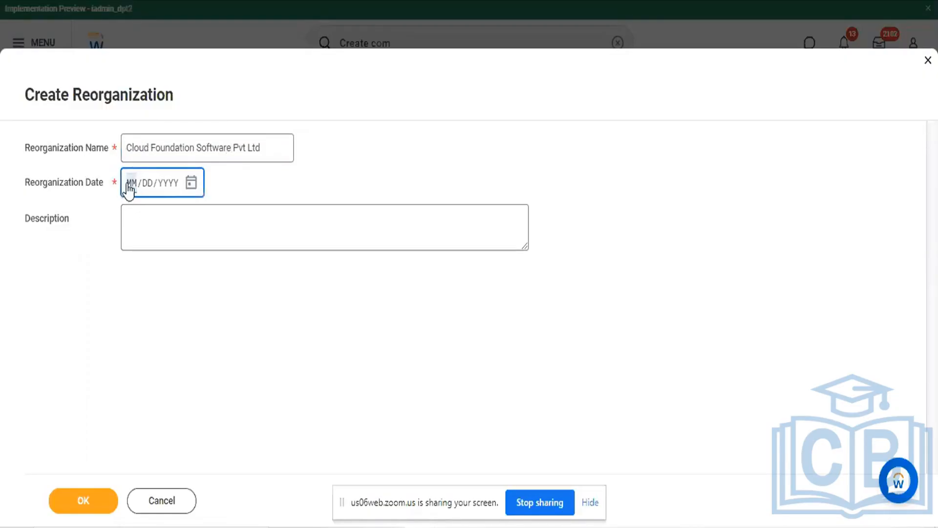
{"action": "left_click", "coordinate": [163, 212]}
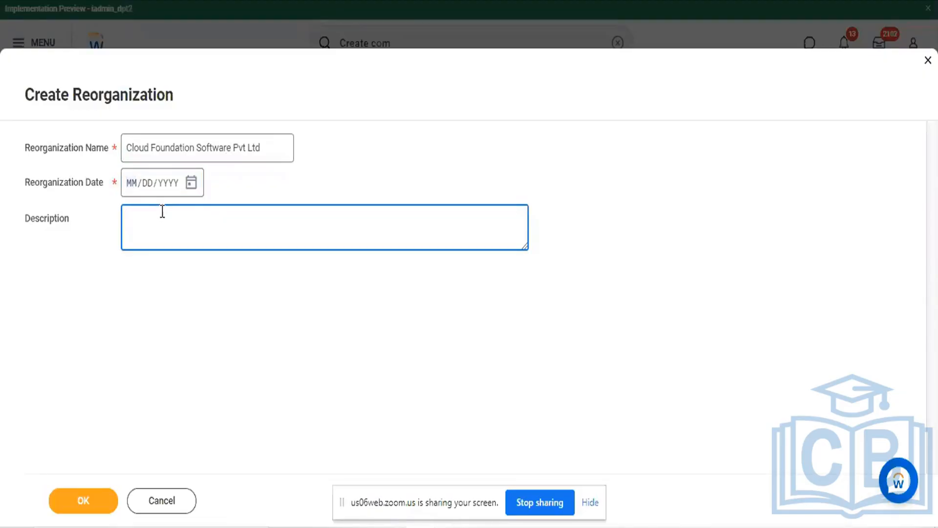
{"action": "type", "text": "Pas          Current         Fut"}
{"action": "left_click", "coordinate": [149, 234]}
{"action": "left_click", "coordinate": [239, 220]}
{"action": "type", "text": "\\"}
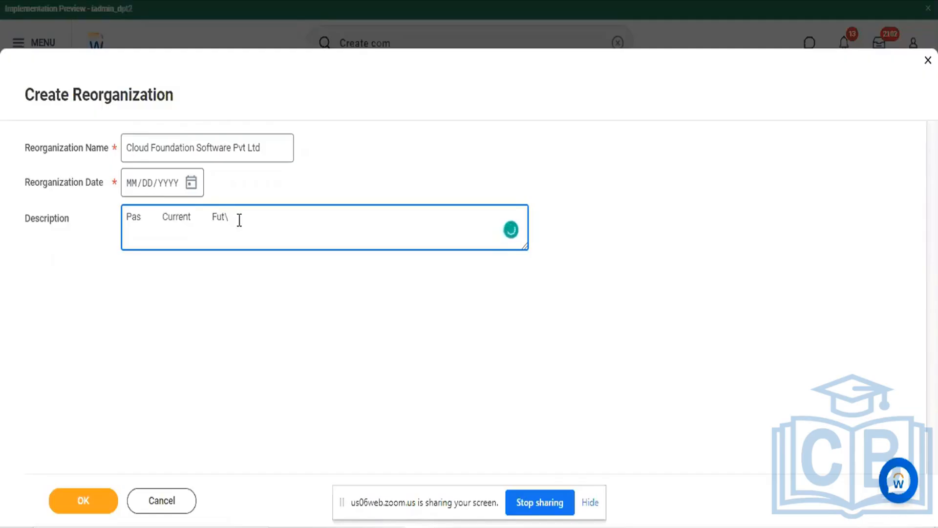
{"action": "key", "text": "BackSpace"}
{"action": "key", "text": "Return"}
{"action": "key", "text": "Return"}
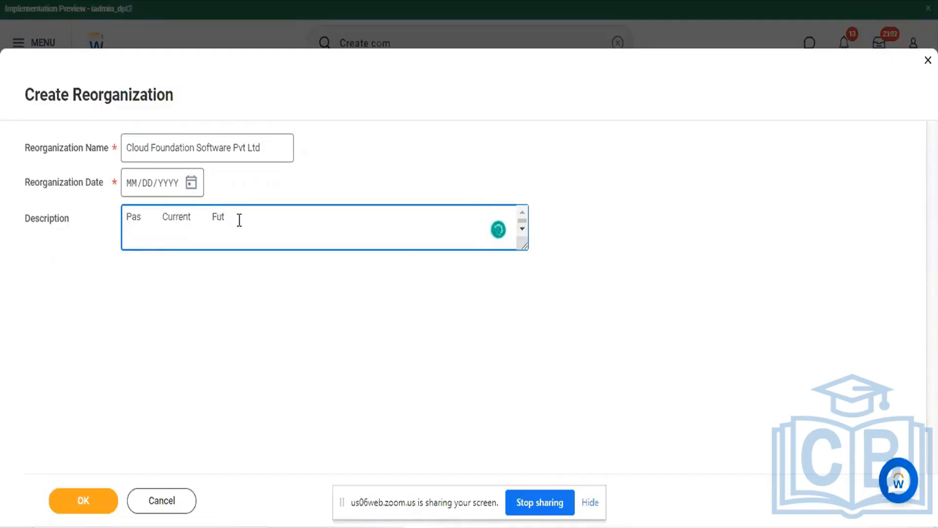
Put the example dates 1995, 2022/10/03 and 01/01/2023 under the headings, then clear the whole Description
{"action": "type", "text": "1995"}
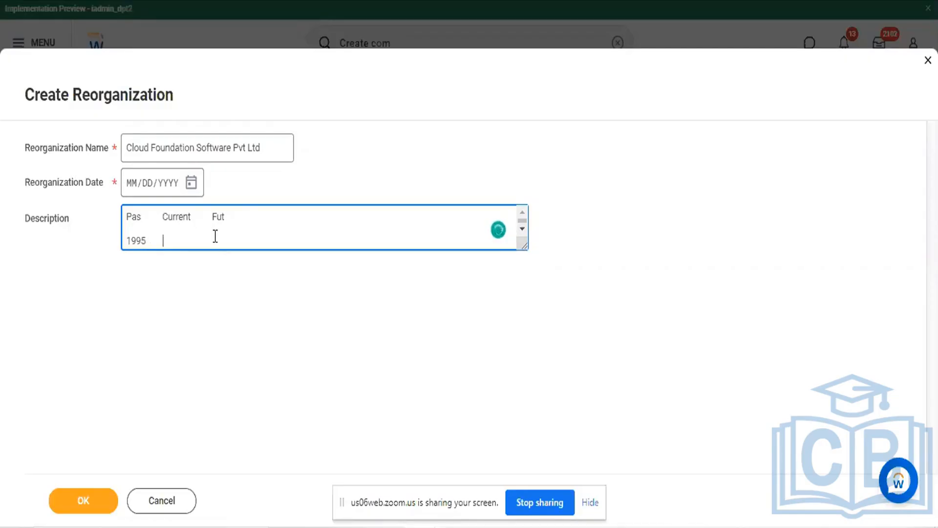
{"action": "type", "text": "2022"}
{"action": "type", "text": "/1"}
{"action": "key", "text": "BackSpace"}
{"action": "type", "text": "10/03"}
{"action": "left_click", "coordinate": [213, 217]}
{"action": "left_click", "coordinate": [235, 240]}
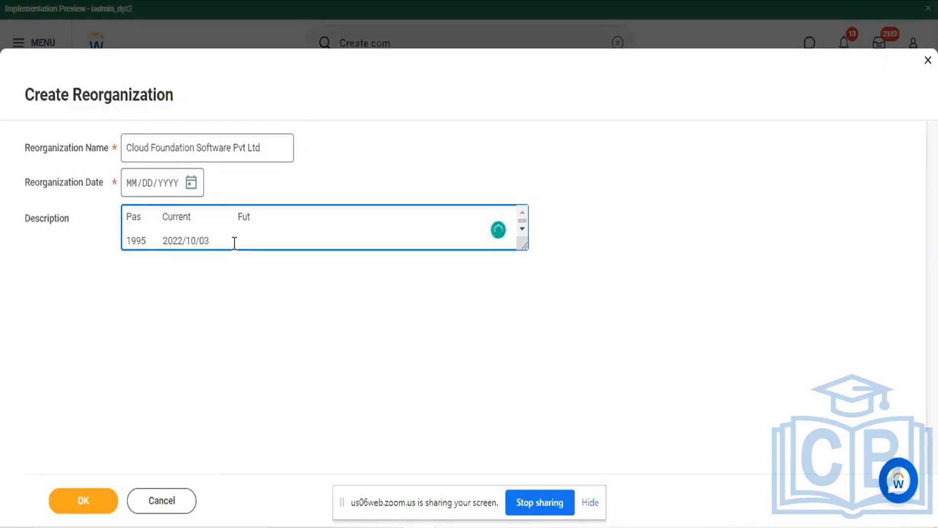
{"action": "type", "text": "01/01/2022"}
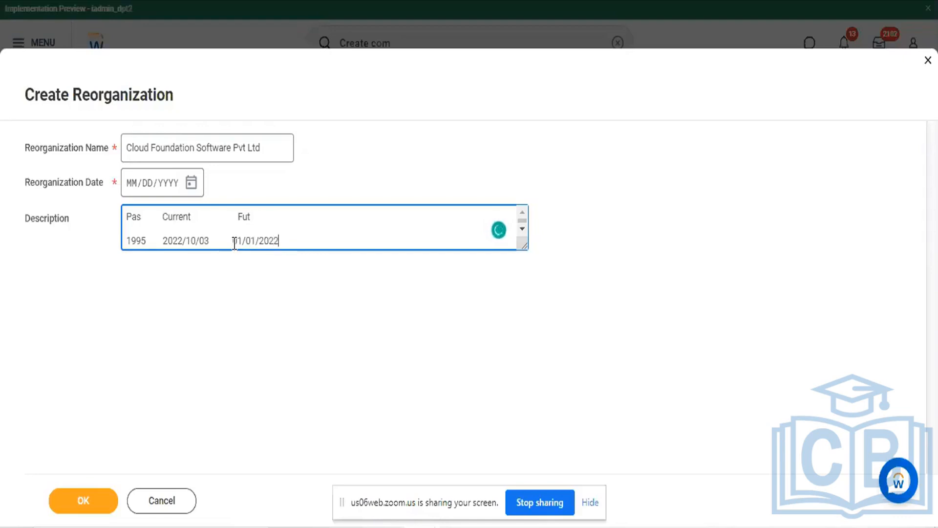
{"action": "key", "text": "BackSpace"}
{"action": "type", "text": "3"}
{"action": "left_click_drag", "start_coordinate": [320, 248], "coordinate": [100, 220]}
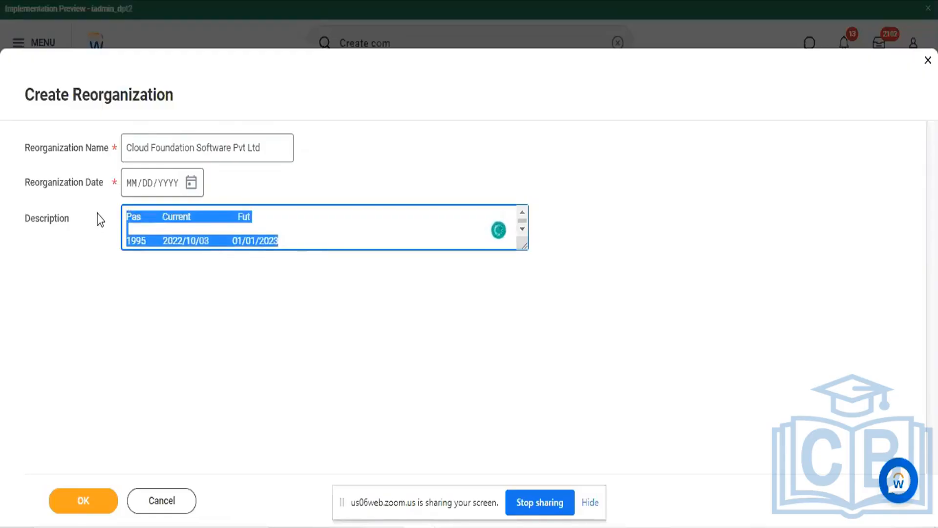
{"action": "key", "text": "BackSpace"}
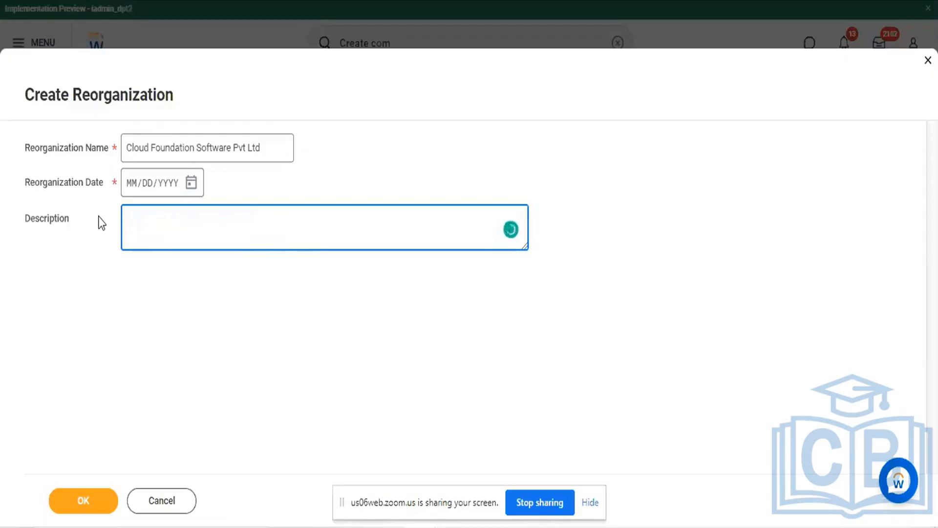
Set the Reorganization Date to 10/03/2022
{"action": "left_click", "coordinate": [136, 194]}
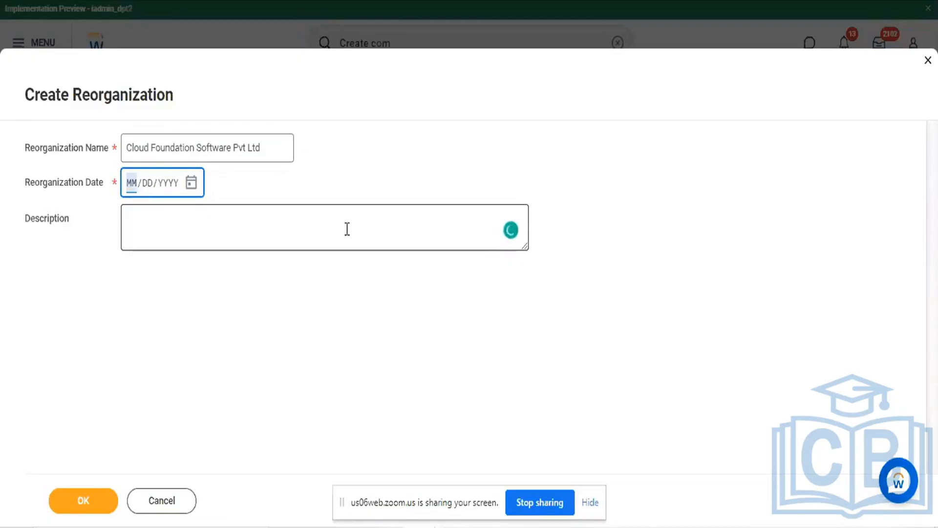
{"action": "type", "text": "0"}
{"action": "key", "text": "BackSpace"}
{"action": "type", "text": "10/03/2022"}
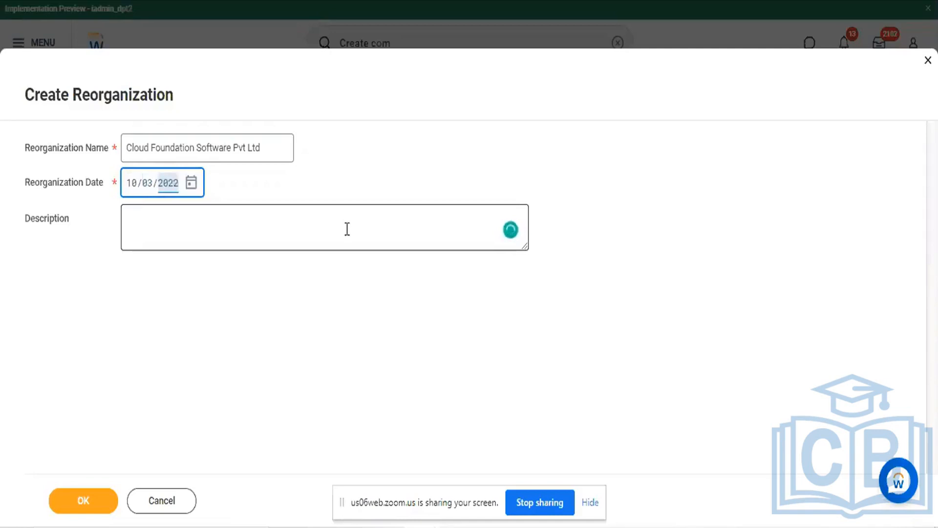
{"action": "left_click", "coordinate": [310, 230]}
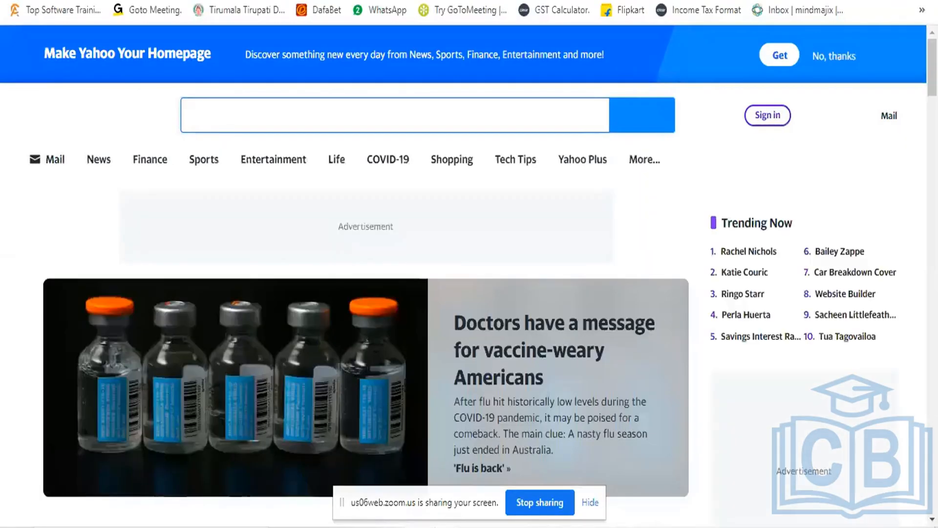
Go to google.com in the browser and search for "tcs description."
{"action": "type", "text": "google.com"}
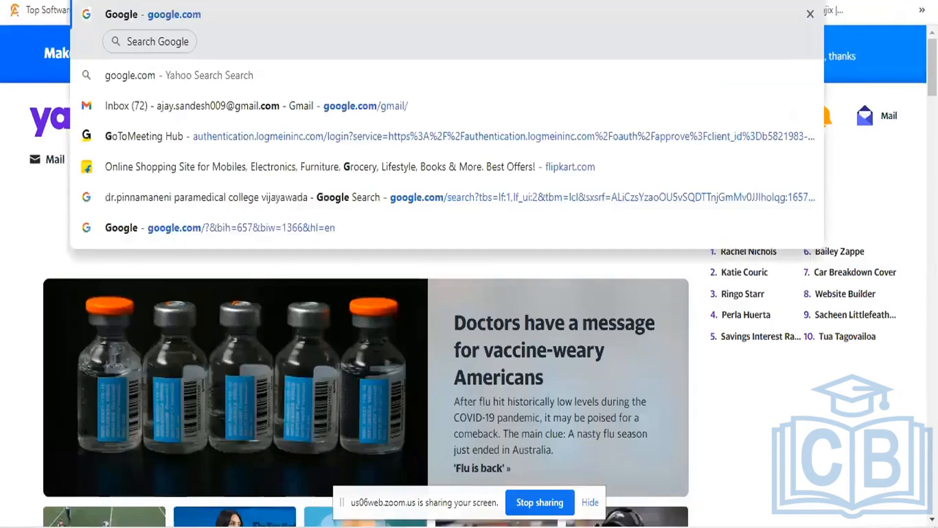
{"action": "key", "text": "Return"}
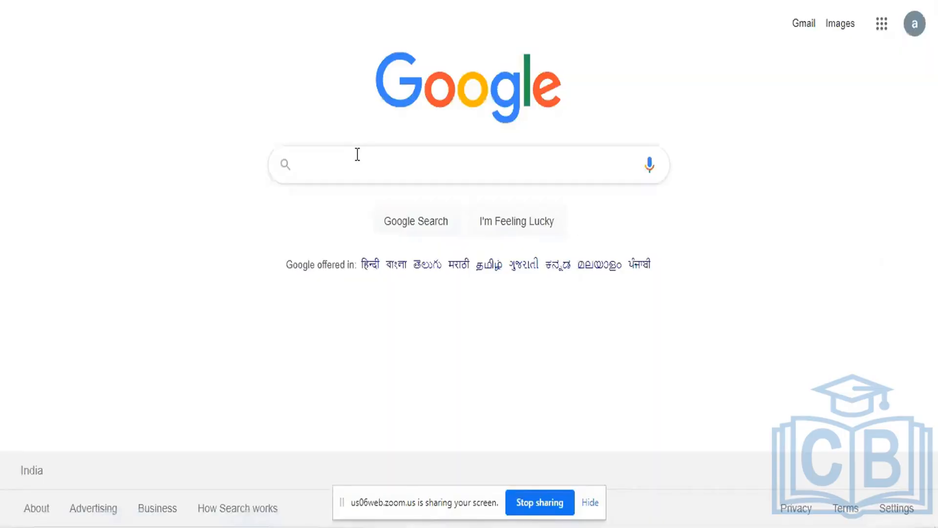
{"action": "left_click", "coordinate": [357, 155]}
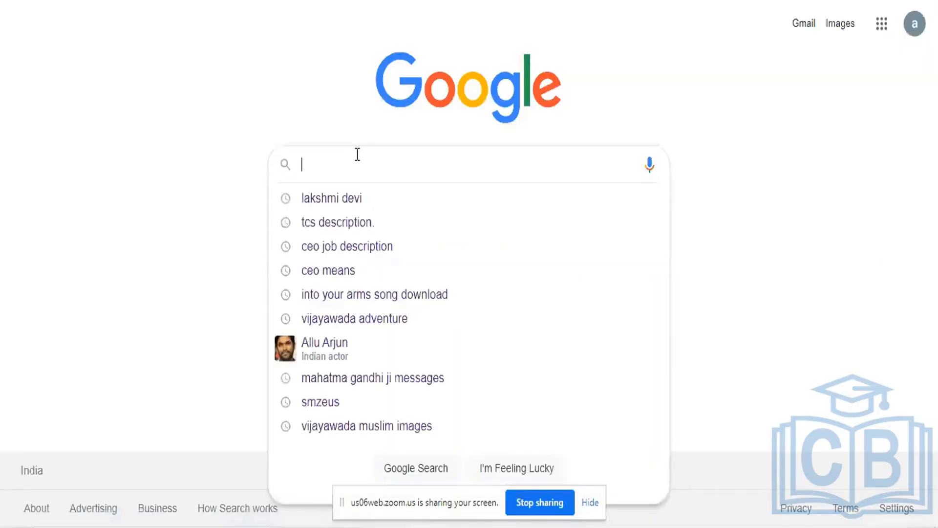
{"action": "type", "text": "TCS"}
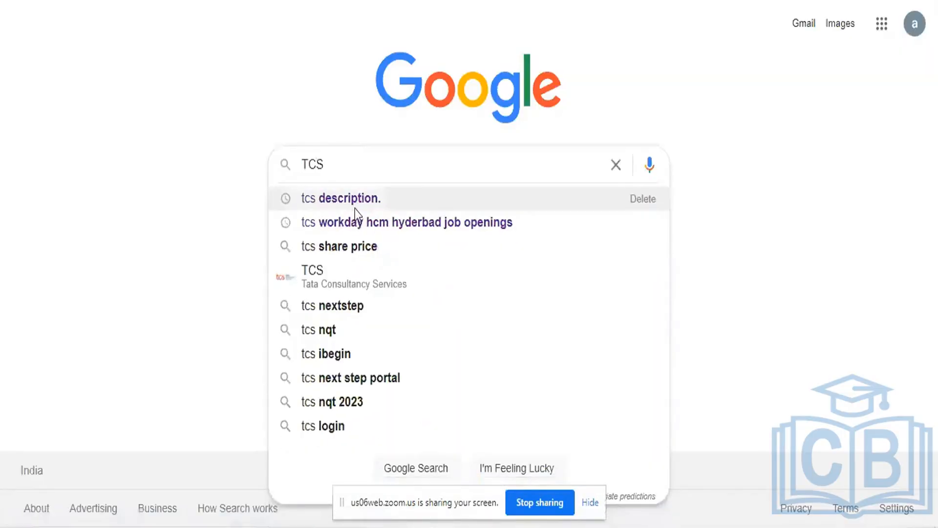
{"action": "left_click", "coordinate": [355, 209]}
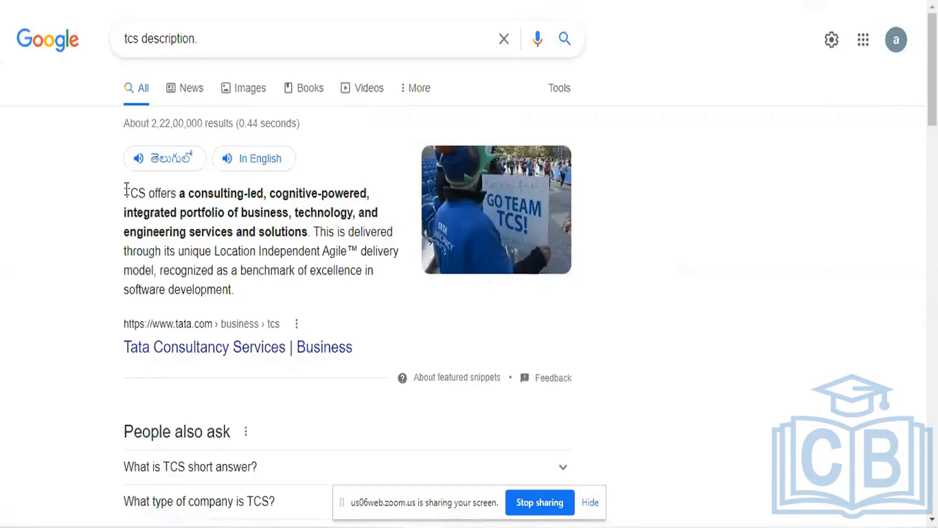
Copy the featured paragraph about TCS and paste it into the reorganization's Description in Workday
{"action": "left_click_drag", "start_coordinate": [125, 192], "coordinate": [245, 288]}
{"action": "key", "text": "ctrl+c"}
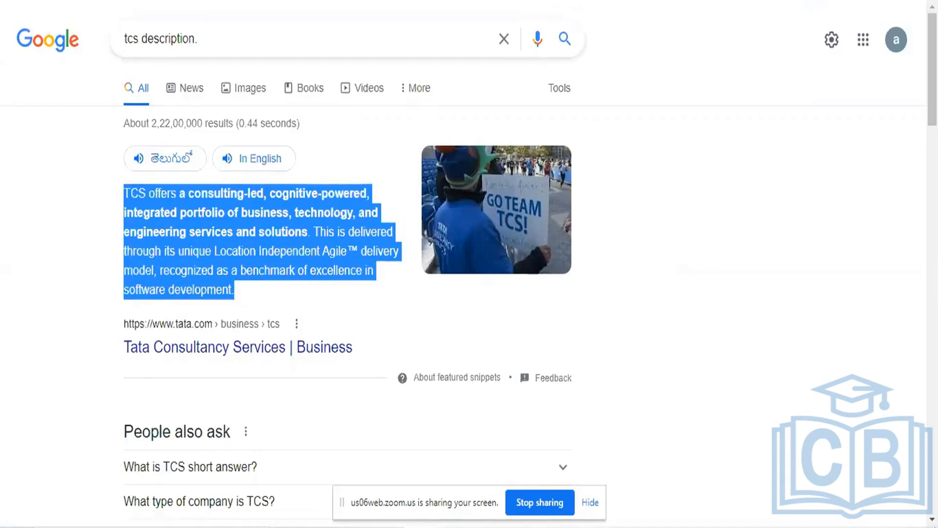
{"action": "key", "text": "alt+Tab"}
{"action": "left_click", "coordinate": [329, 241]}
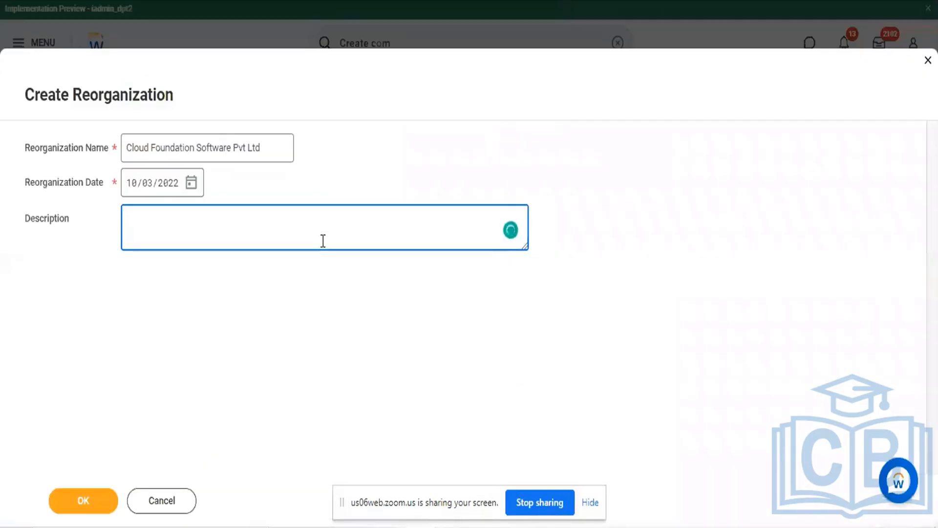
{"action": "key", "text": "ctrl+v"}
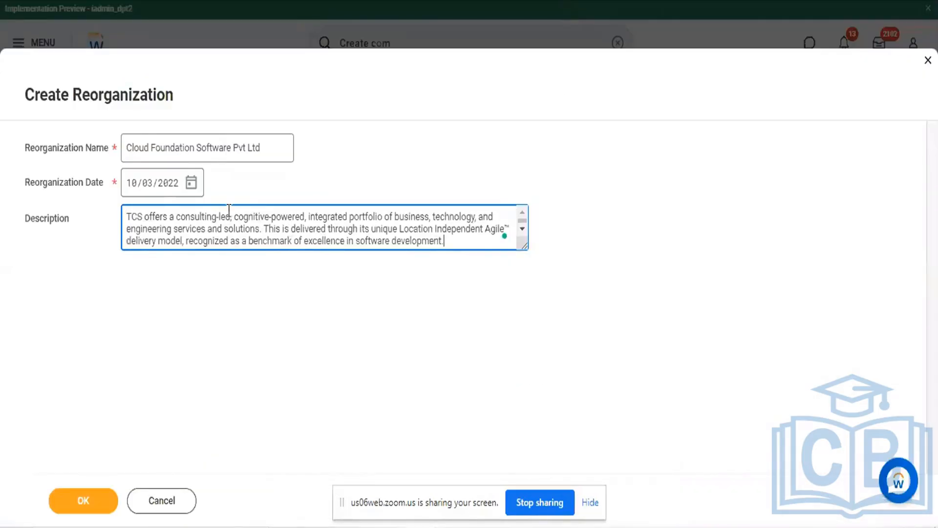
Replace "TCS" at the start of the Description with "Cloud Foundation Software" copied from the Reorganization Name
{"action": "left_click_drag", "start_coordinate": [126, 147], "coordinate": [233, 148]}
{"action": "key", "text": "ctrl+c"}
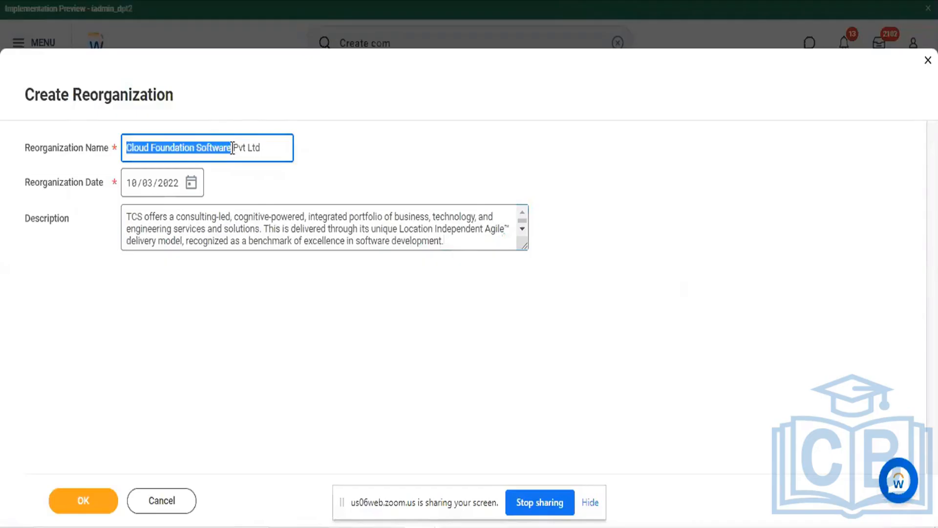
{"action": "left_click", "coordinate": [169, 216]}
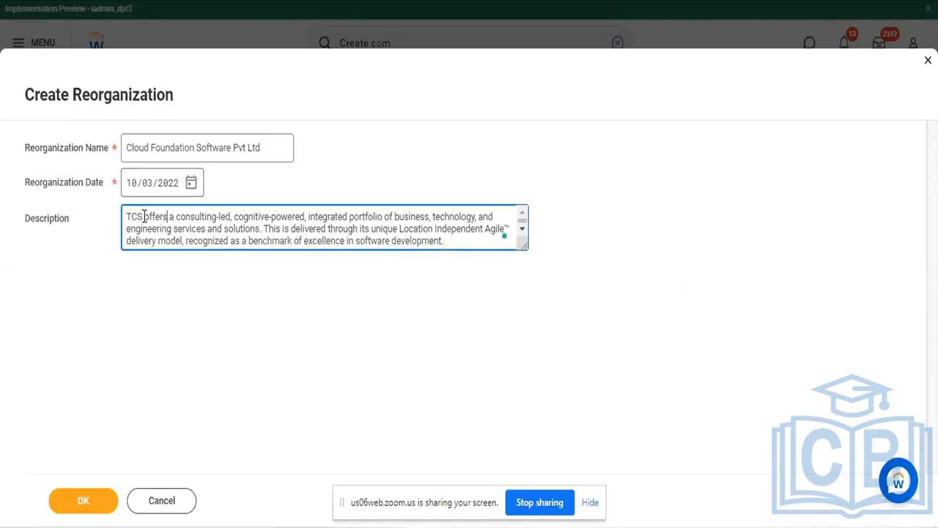
{"action": "left_click_drag", "start_coordinate": [142, 216], "coordinate": [114, 223]}
{"action": "key", "text": "ctrl+v"}
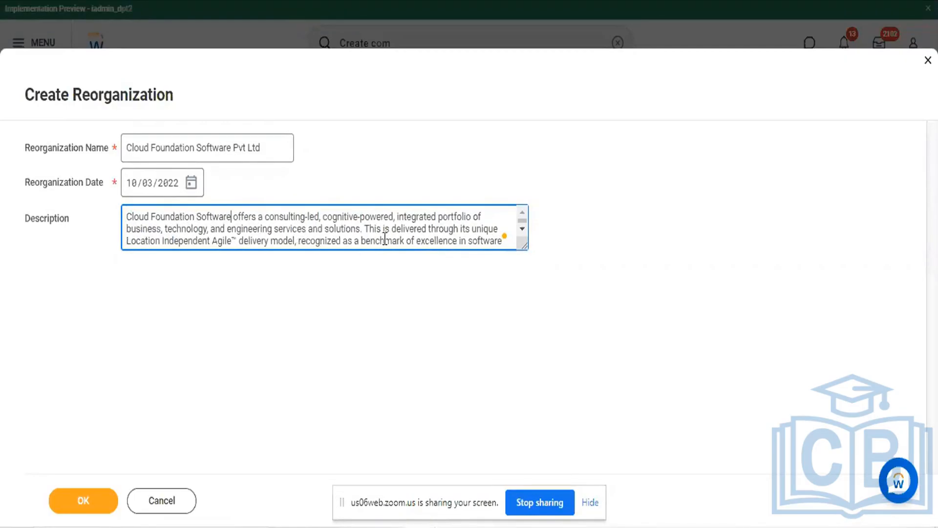
{"action": "scroll", "coordinate": [385, 238], "scroll_direction": "down", "scroll_amount": 1}
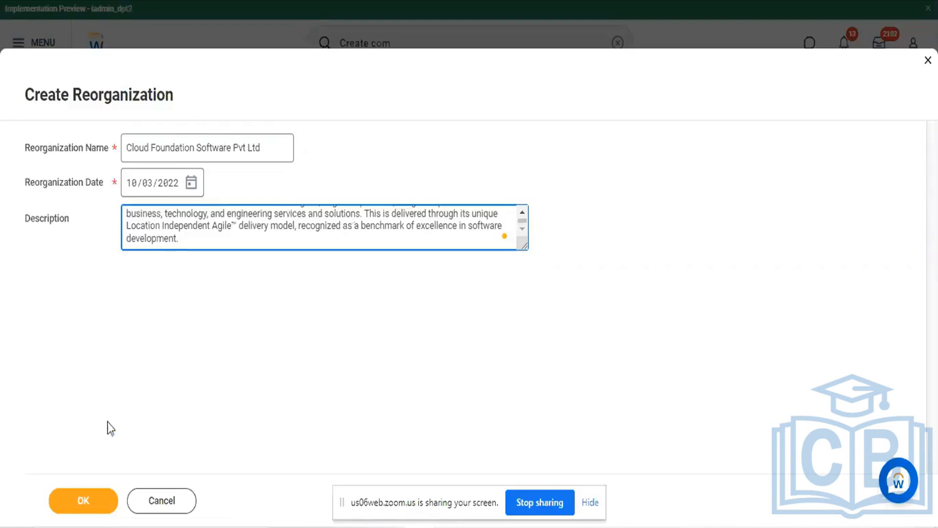
Submit the reorganization, continue to the Create Company details form and review its fields and role assignments
{"action": "left_click", "coordinate": [78, 508]}
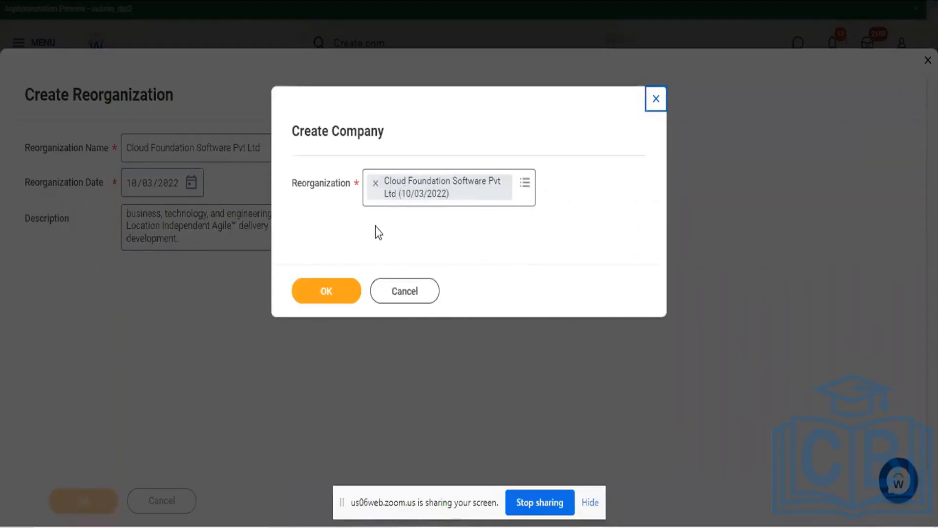
{"action": "left_click", "coordinate": [336, 288]}
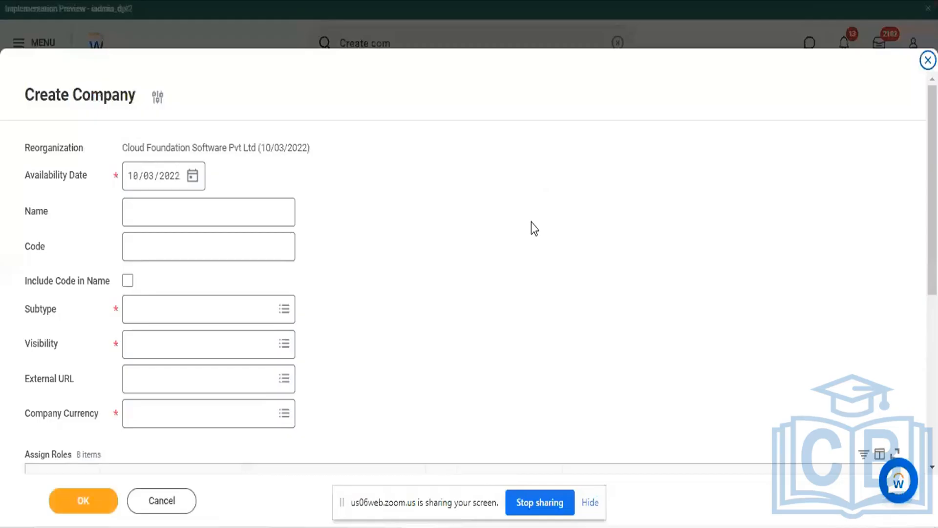
{"action": "scroll", "coordinate": [411, 243], "scroll_direction": "down", "scroll_amount": 6}
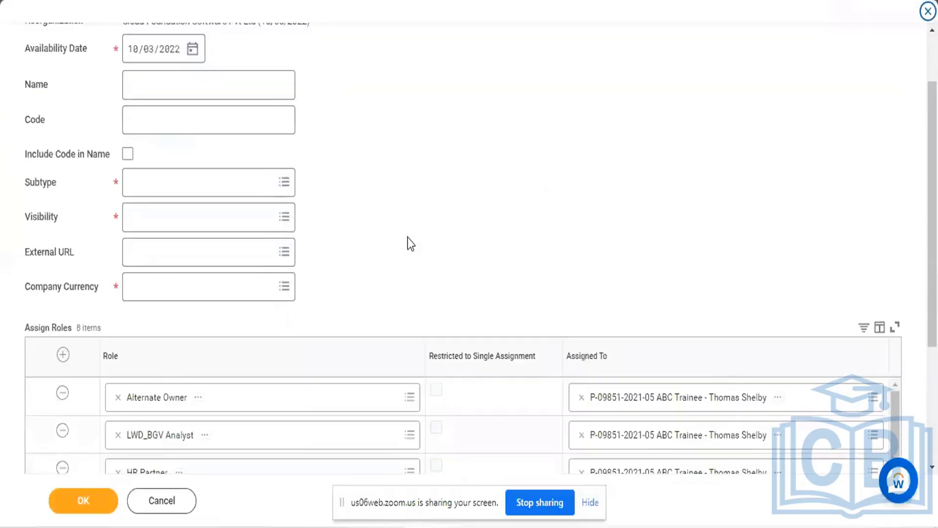
{"action": "scroll", "coordinate": [410, 243], "scroll_direction": "down", "scroll_amount": 3}
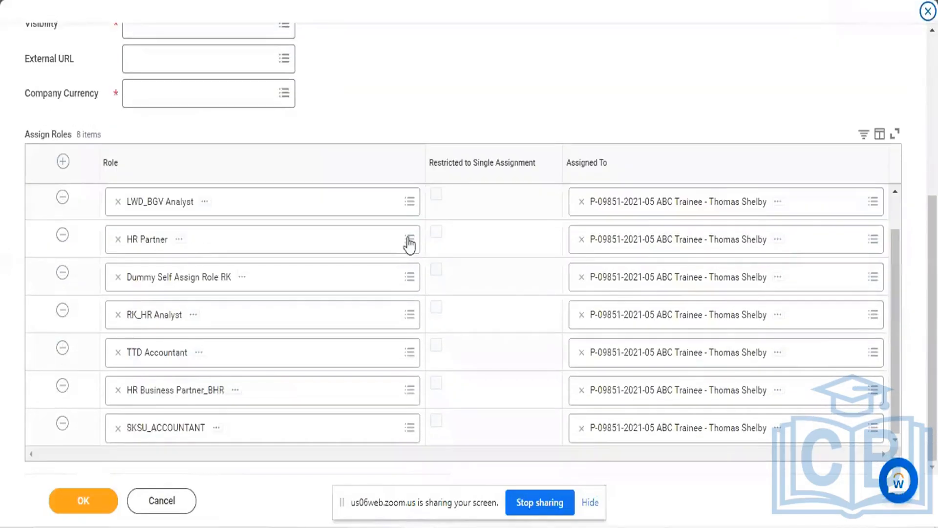
{"action": "scroll", "coordinate": [410, 243], "scroll_direction": "up", "scroll_amount": 6}
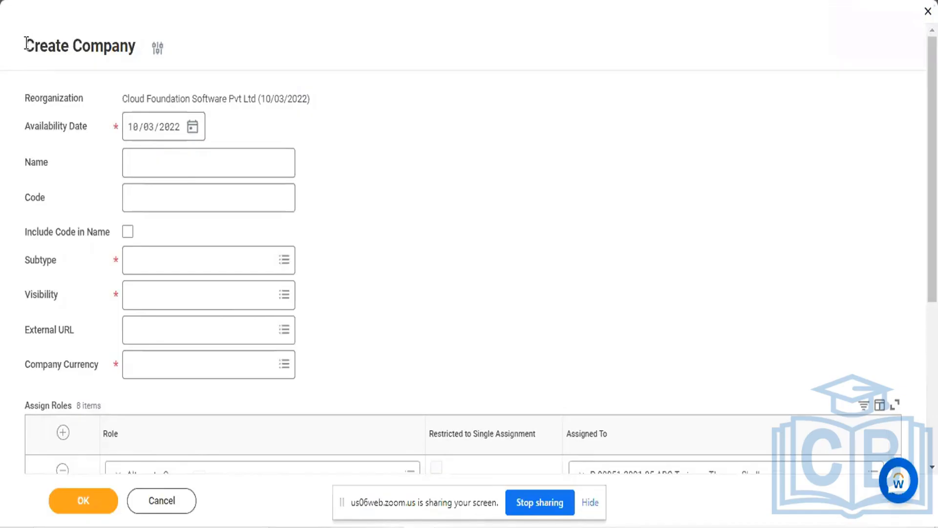
Set the company's Name to Cloud Foundation Software Pvt Ltd, copied from the Reorganization value
{"action": "left_click_drag", "start_coordinate": [24, 45], "coordinate": [137, 42]}
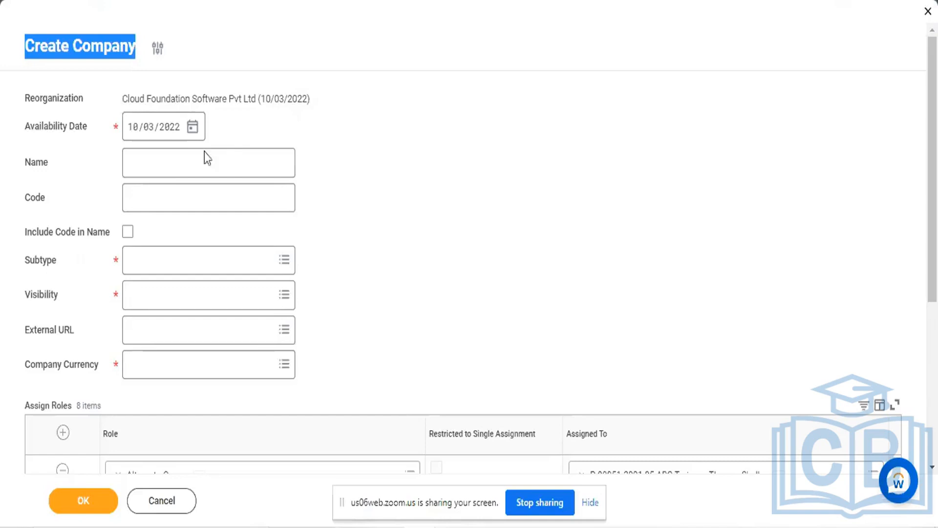
{"action": "left_click", "coordinate": [191, 163]}
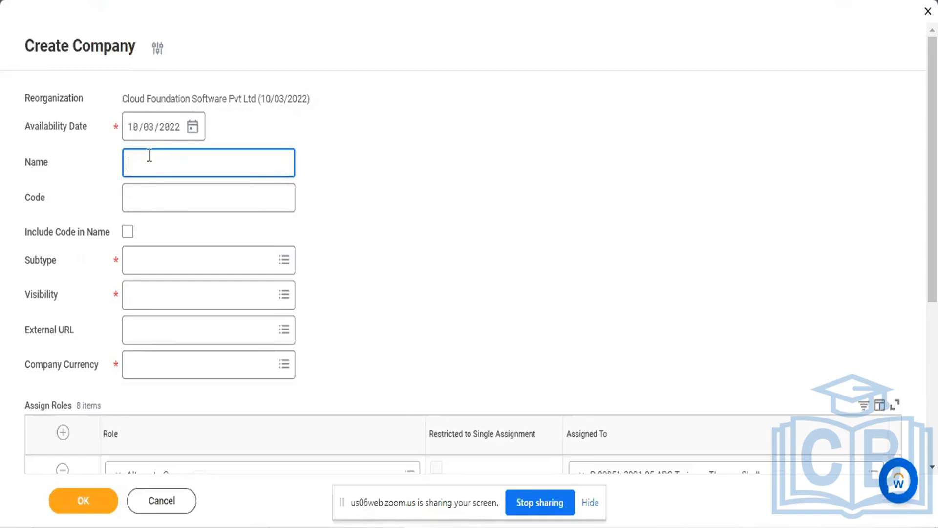
{"action": "left_click_drag", "start_coordinate": [124, 99], "coordinate": [254, 97]}
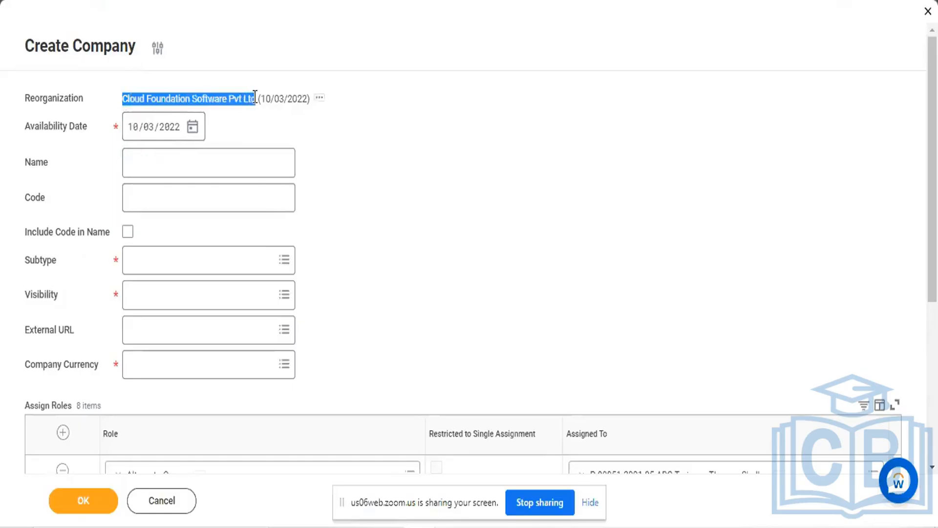
{"action": "key", "text": "ctrl+c"}
{"action": "left_click", "coordinate": [220, 157]}
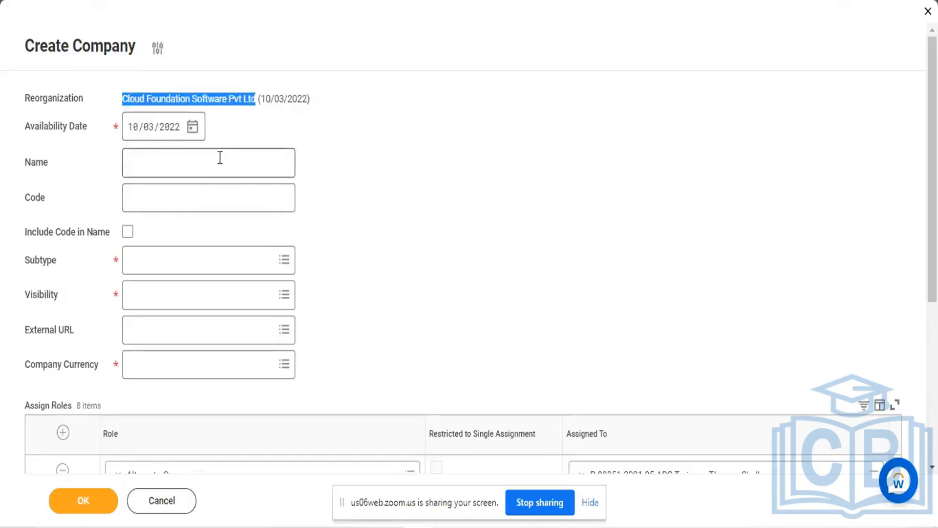
{"action": "key", "text": "ctrl+v"}
Set the company Code to BNG8855 and enable Include Code in Name
{"action": "left_click", "coordinate": [193, 196]}
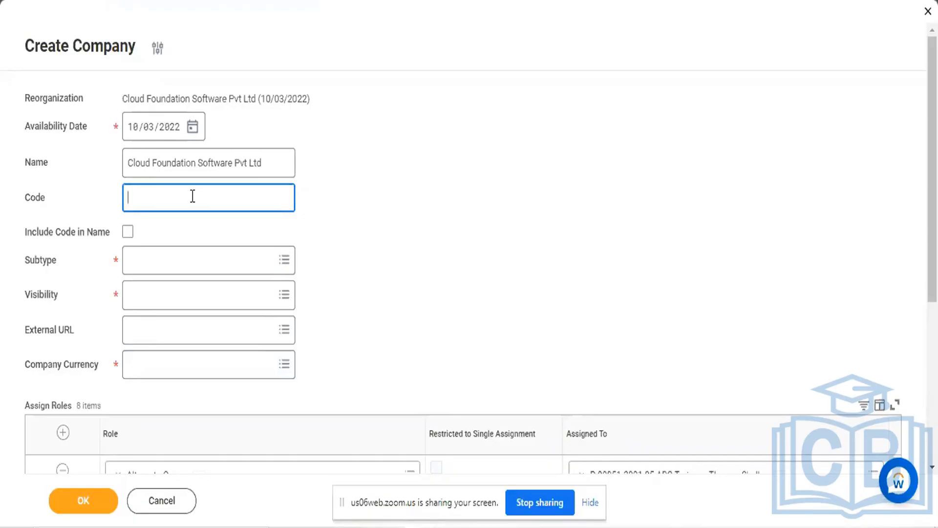
{"action": "type", "text": "BNG8855"}
{"action": "scroll", "coordinate": [396, 220], "scroll_direction": "down", "scroll_amount": 1}
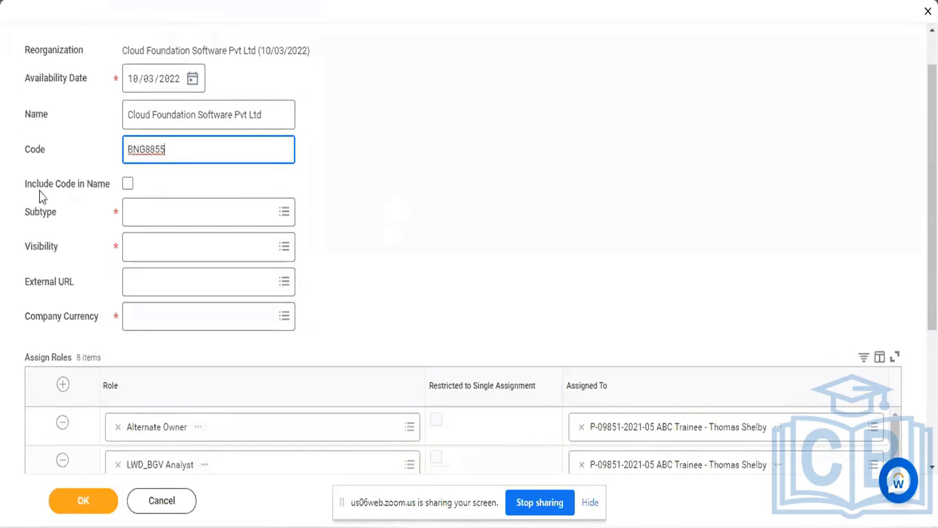
{"action": "mouse_move", "coordinate": [55, 193]}
{"action": "mouse_move", "coordinate": [102, 188]}
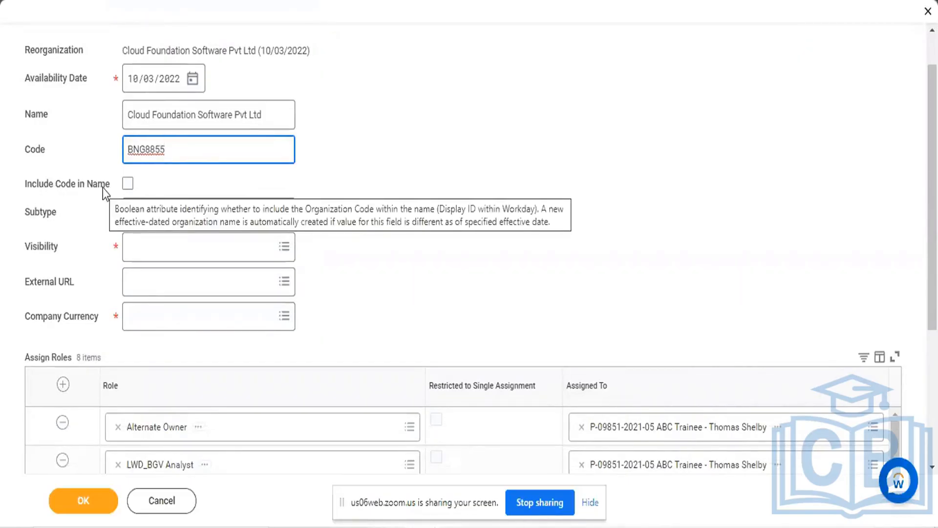
{"action": "left_click", "coordinate": [128, 185]}
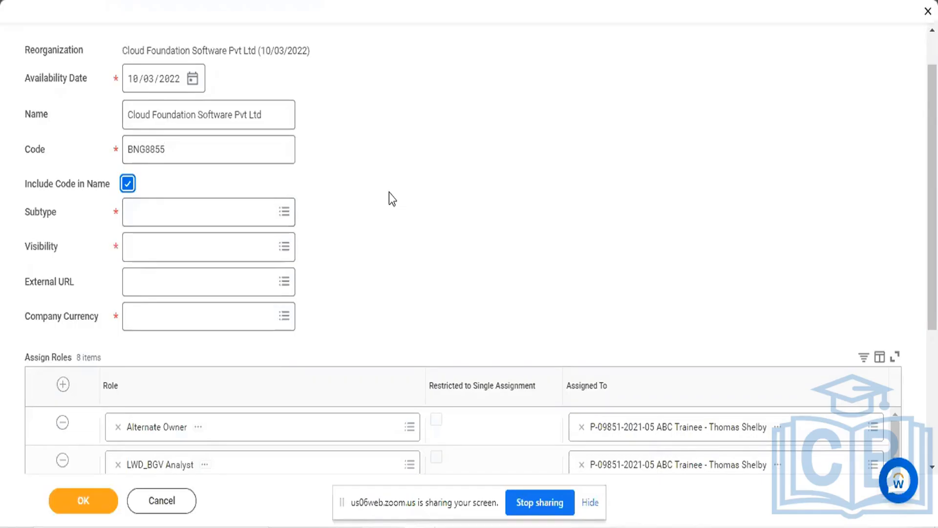
Set the company's Subtype to Company and its Visibility to Everyone
{"action": "scroll", "coordinate": [389, 193], "scroll_direction": "down", "scroll_amount": 1}
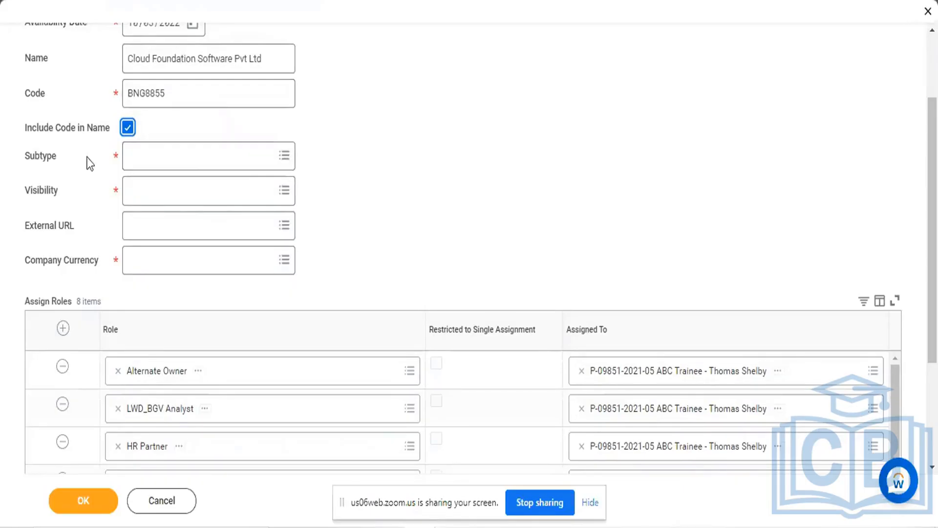
{"action": "left_click", "coordinate": [276, 155]}
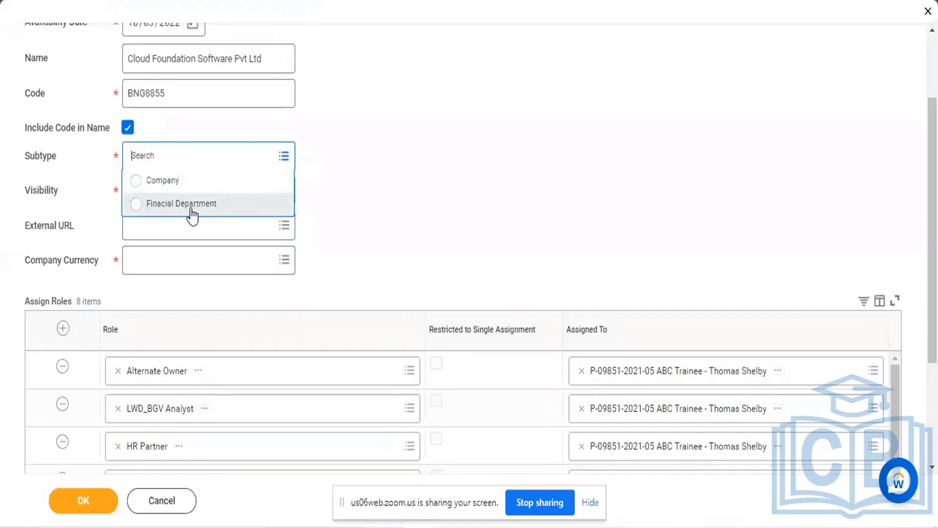
{"action": "left_click", "coordinate": [136, 185]}
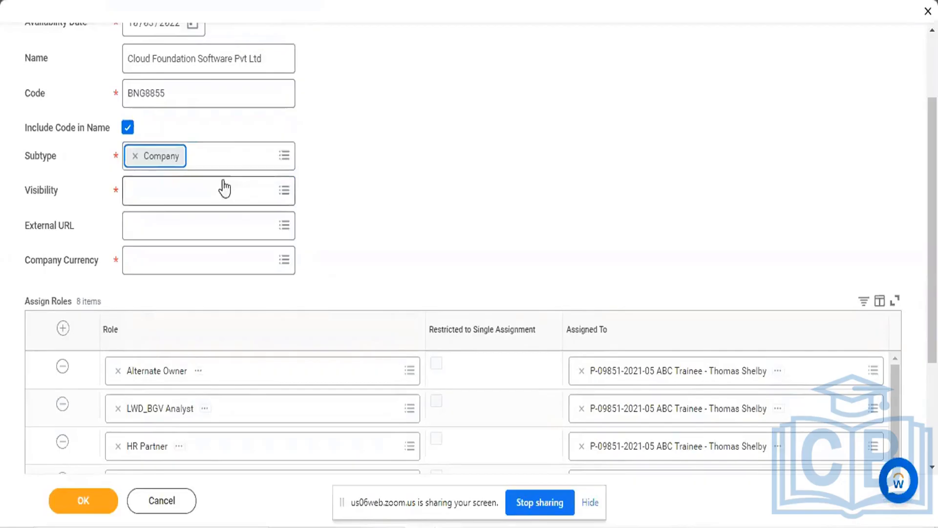
{"action": "left_click", "coordinate": [288, 189]}
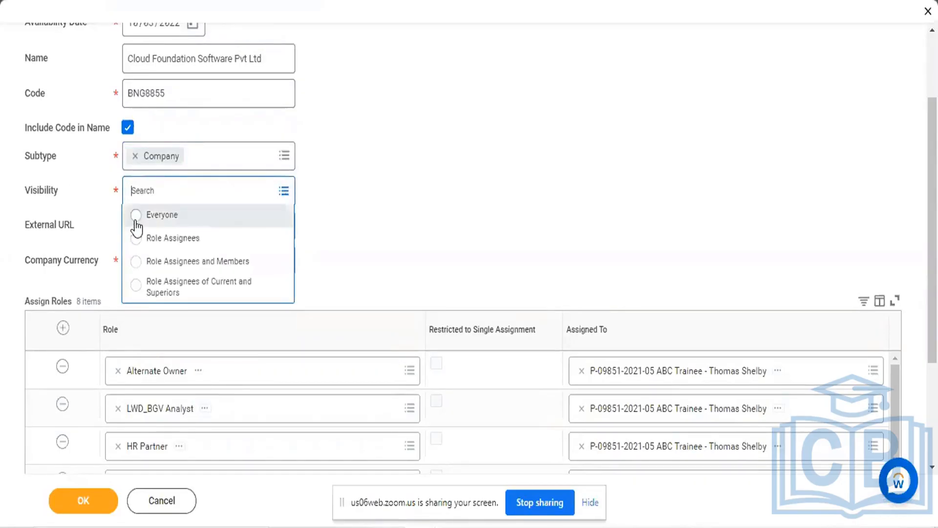
{"action": "left_click", "coordinate": [136, 224]}
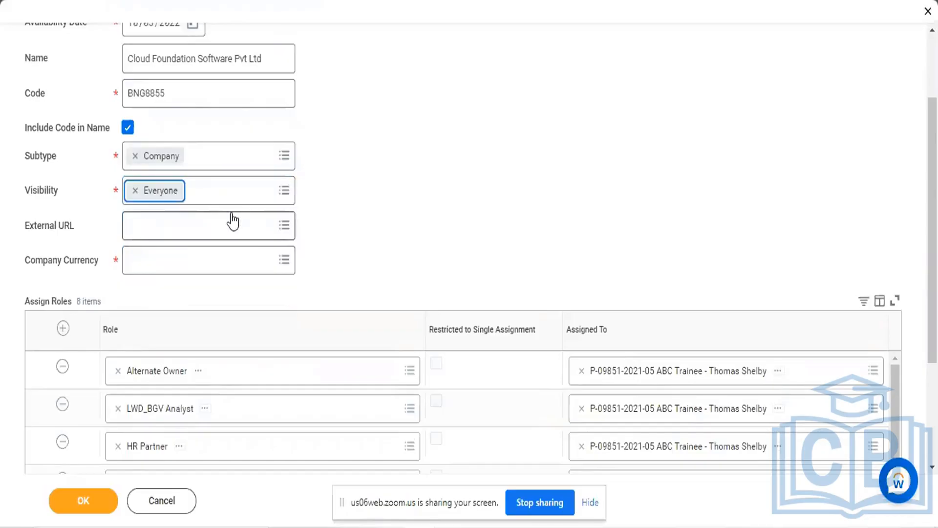
{"action": "left_click", "coordinate": [252, 224]}
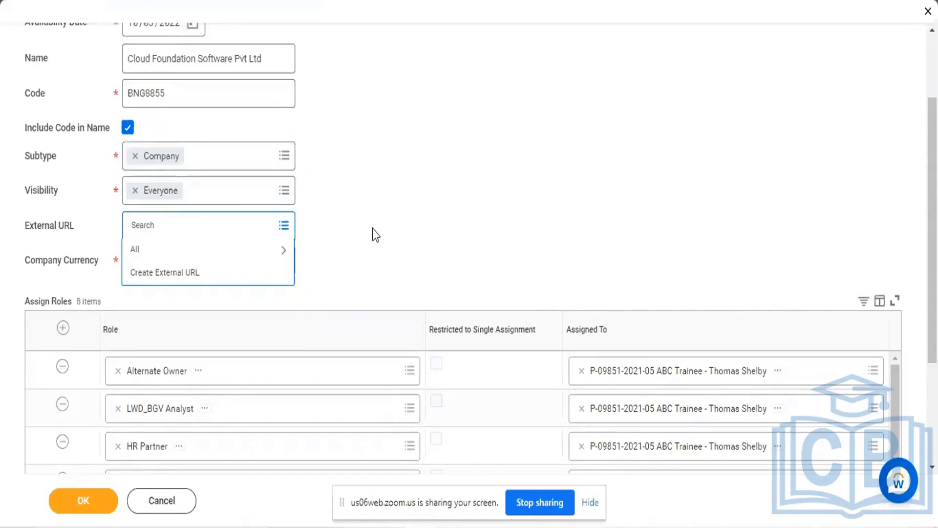
{"action": "type", "text": "www.ibm.com"}
{"action": "key", "text": "Return"}
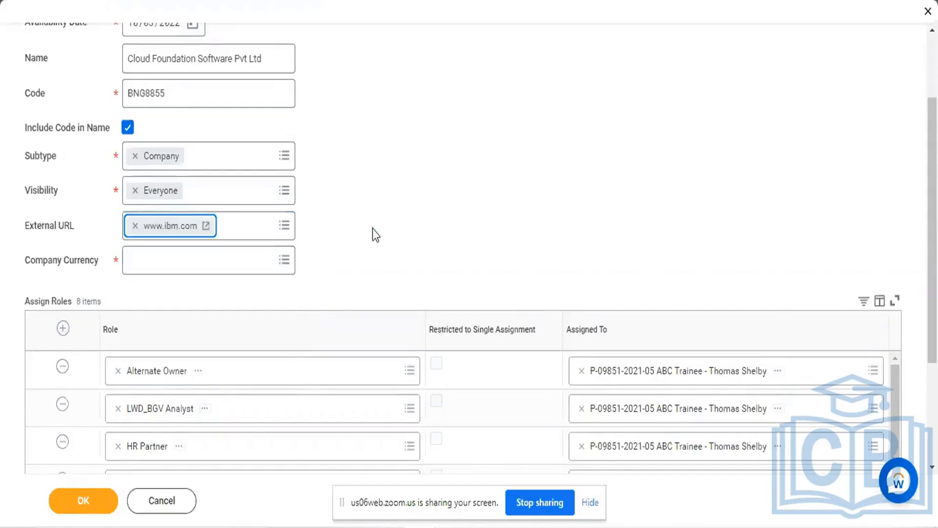
{"action": "left_click", "coordinate": [135, 227]}
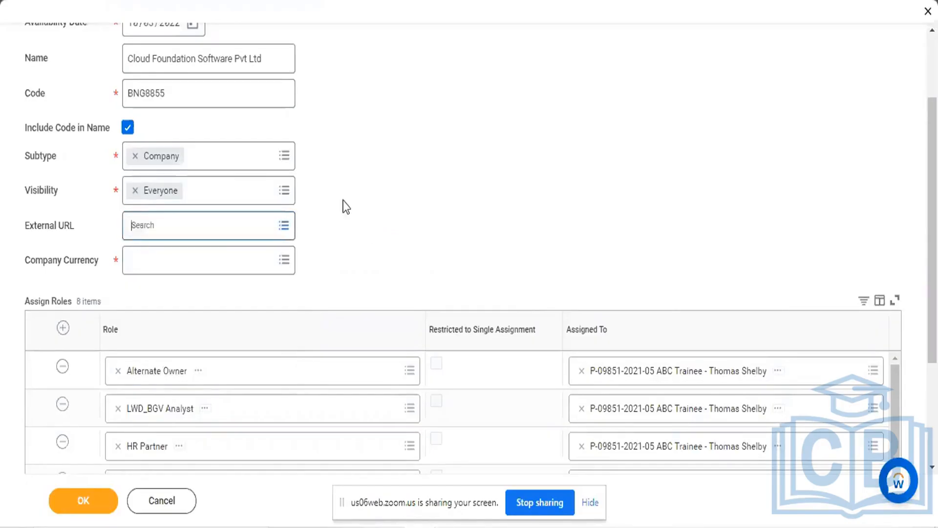
Copy "Cloud Foundation Software" from the company Name and start creating a new external URL
{"action": "scroll", "coordinate": [344, 200], "scroll_direction": "up", "scroll_amount": 2}
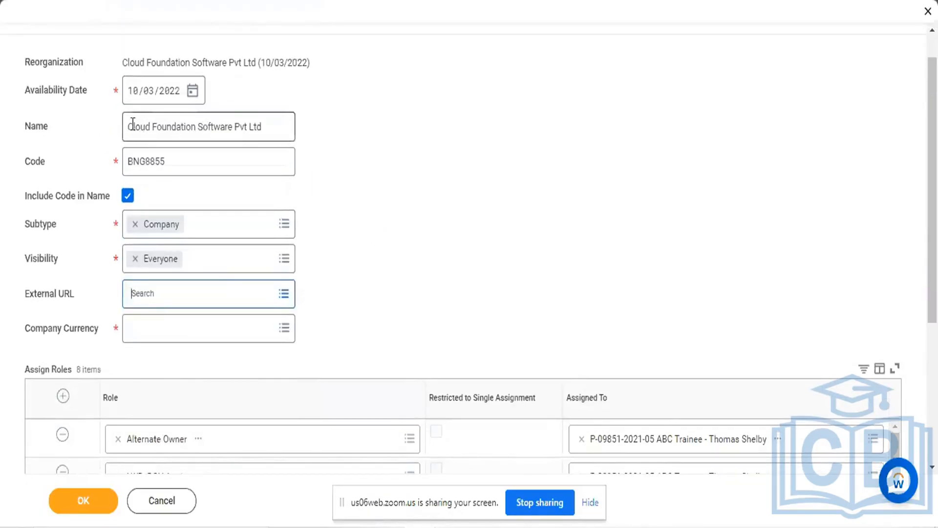
{"action": "left_click_drag", "start_coordinate": [128, 128], "coordinate": [233, 132]}
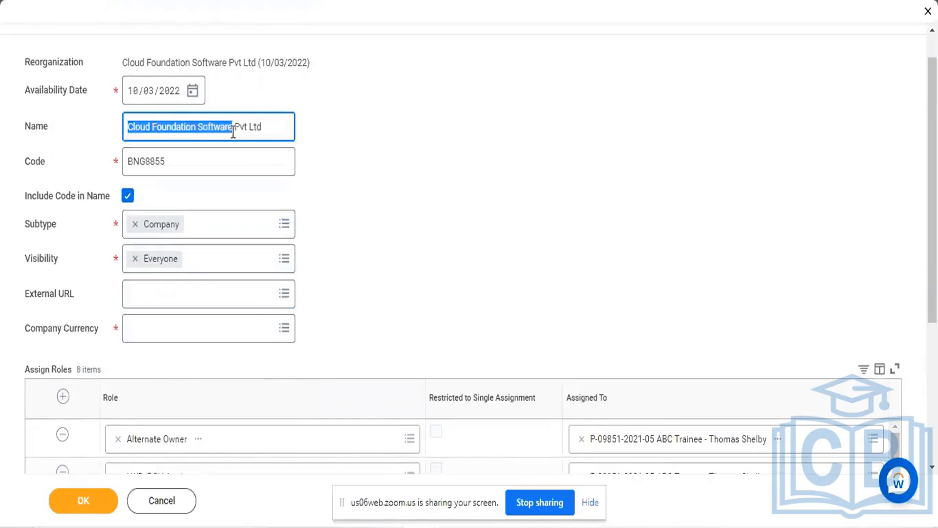
{"action": "left_click", "coordinate": [421, 222]}
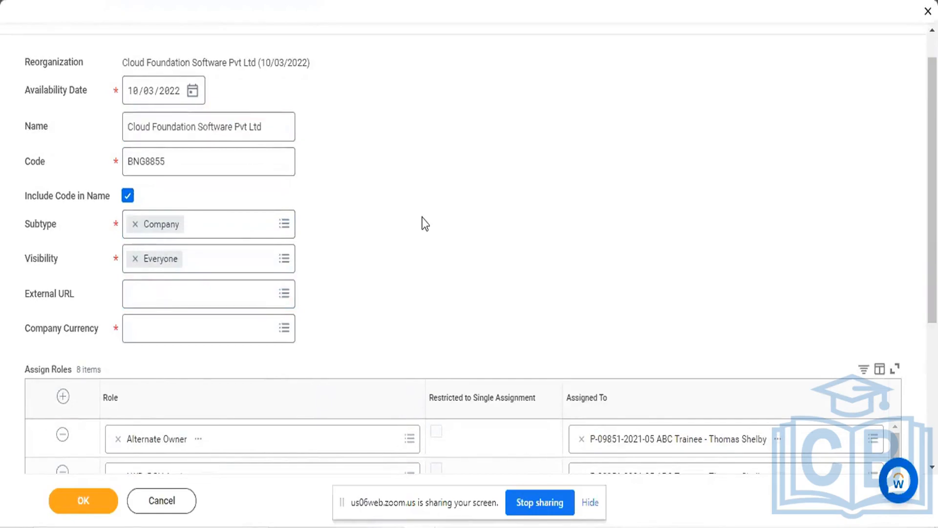
{"action": "scroll", "coordinate": [421, 221], "scroll_direction": "down", "scroll_amount": 2}
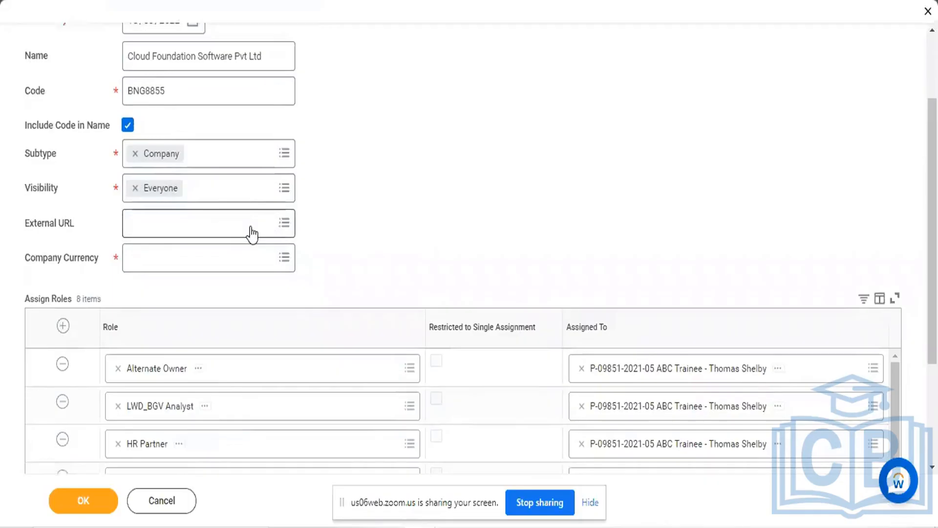
{"action": "left_click", "coordinate": [284, 224]}
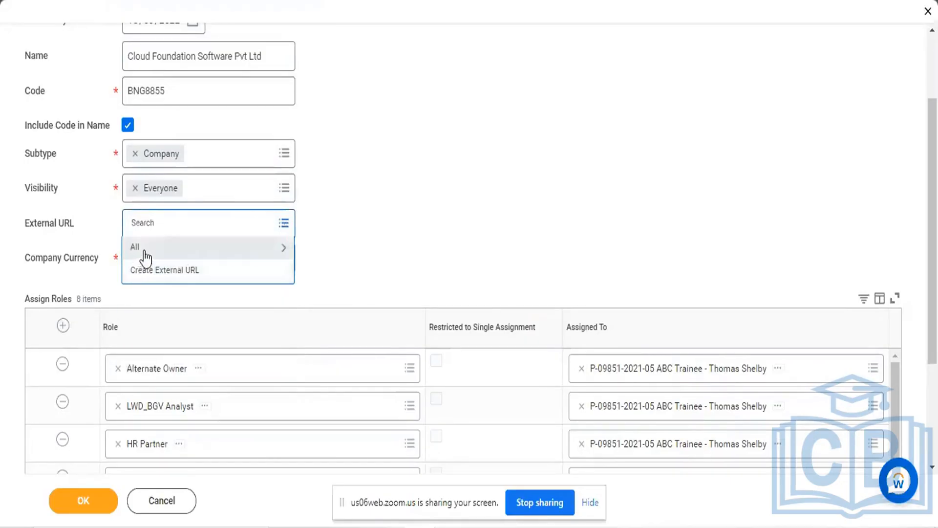
{"action": "left_click", "coordinate": [165, 270]}
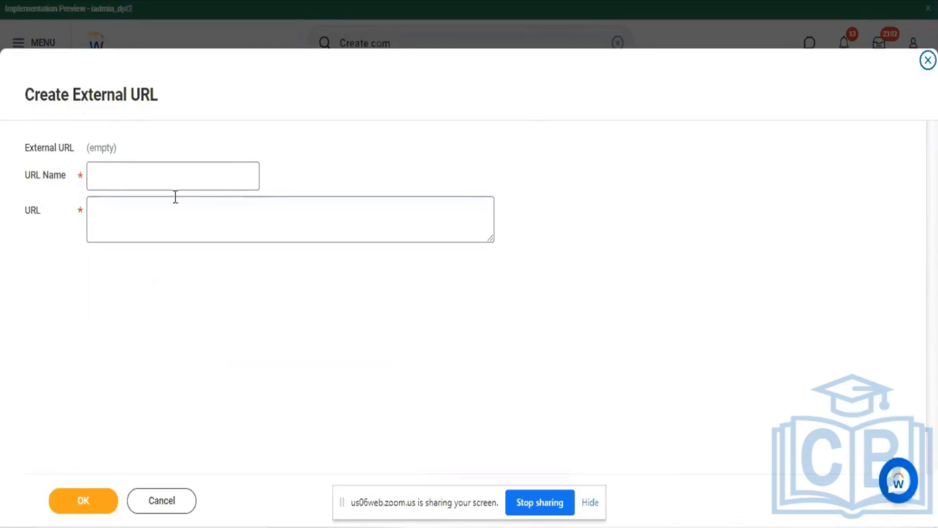
{"action": "left_click", "coordinate": [166, 169]}
{"action": "type", "text": "www"}
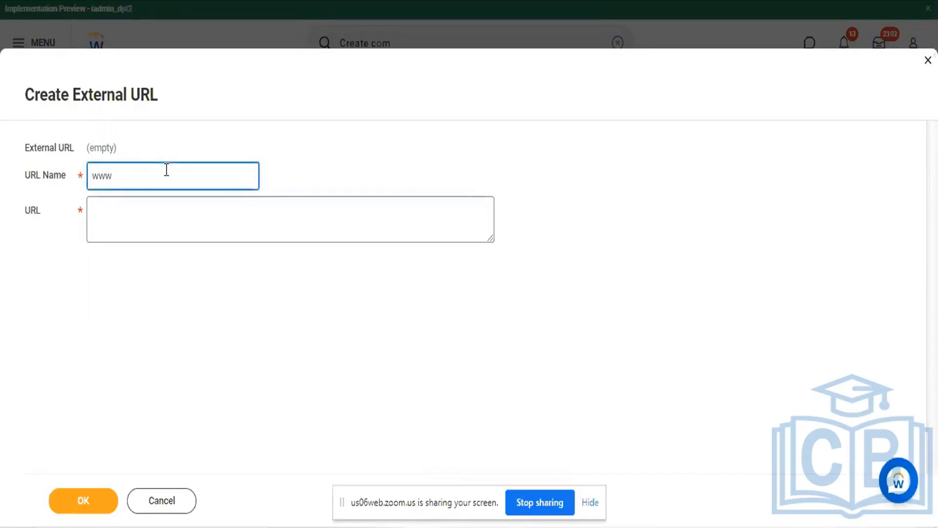
{"action": "type", "text": ".Cloud Foundation Software"}
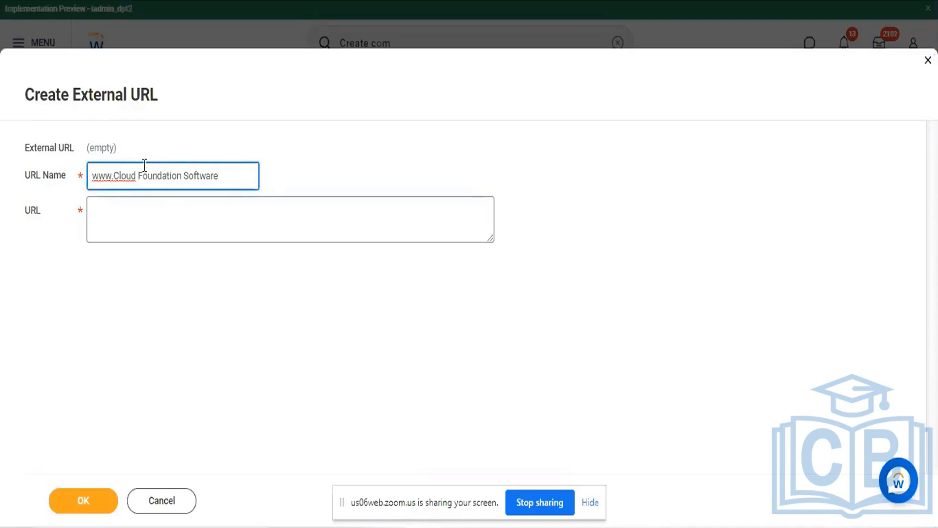
{"action": "left_click", "coordinate": [139, 171]}
{"action": "key", "text": "BackSpace"}
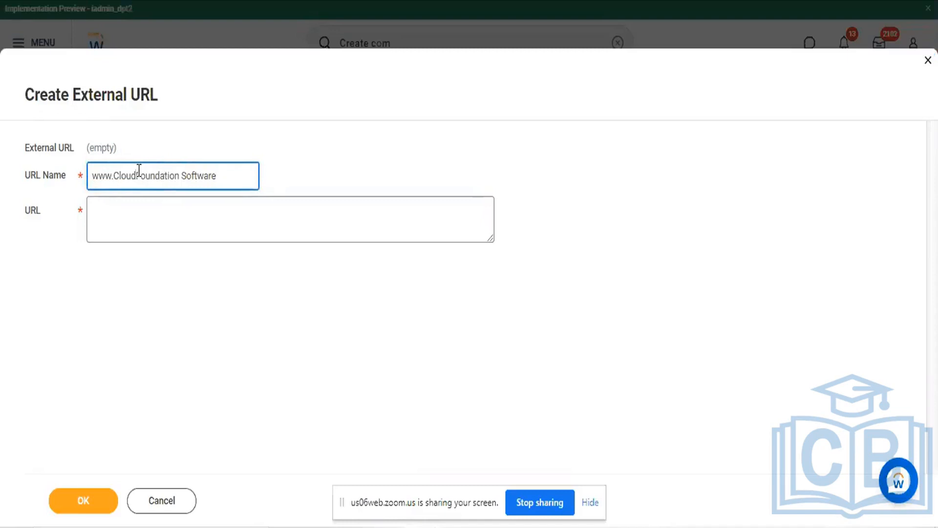
{"action": "left_click", "coordinate": [183, 175]}
{"action": "key", "text": "BackSpace"}
{"action": "left_click", "coordinate": [223, 187]}
{"action": "type", "text": ".com"}
{"action": "left_click", "coordinate": [347, 168]}
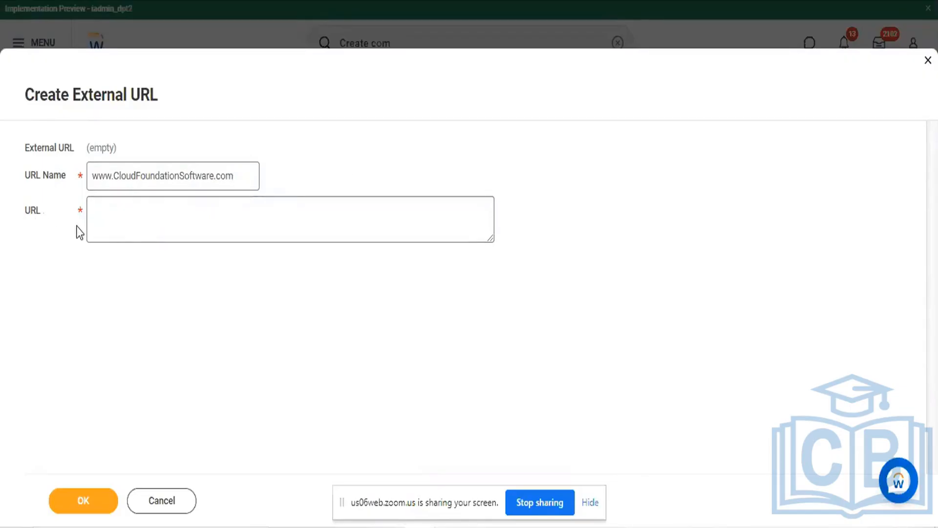
{"action": "left_click", "coordinate": [132, 211]}
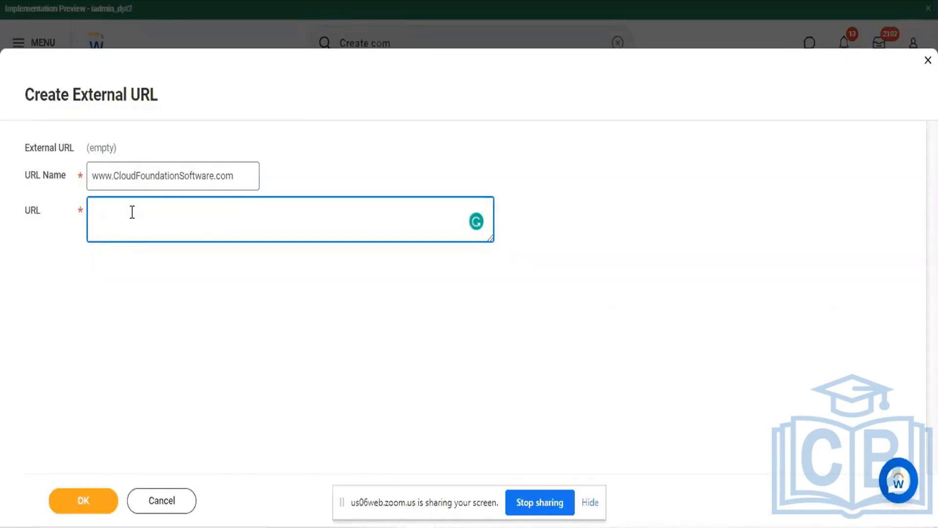
{"action": "type", "text": "www.CloudFoundationSoftware.com"}
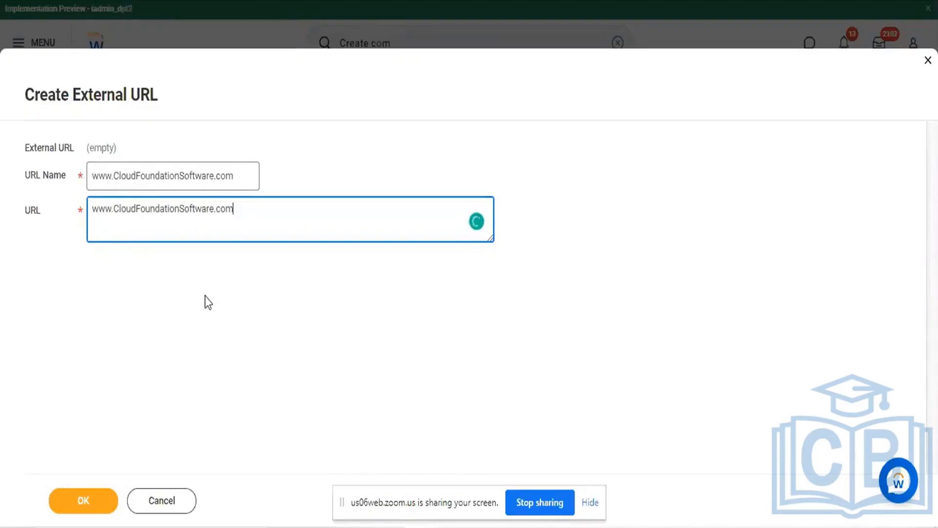
{"action": "left_click", "coordinate": [91, 454]}
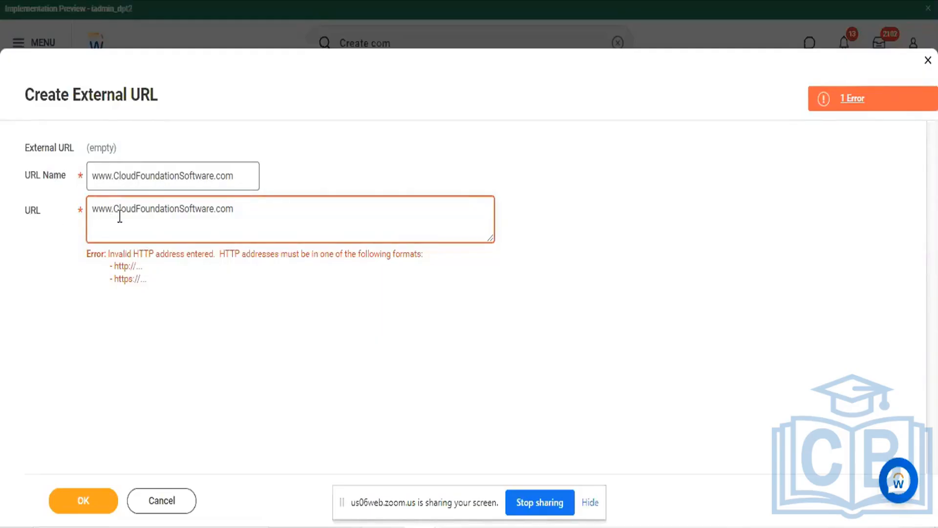
{"action": "left_click", "coordinate": [93, 209]}
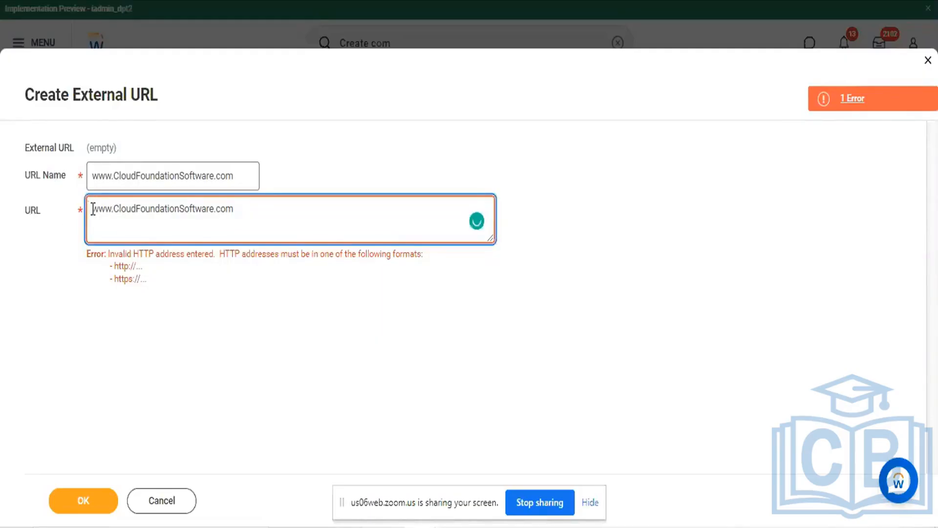
{"action": "type", "text": "https"}
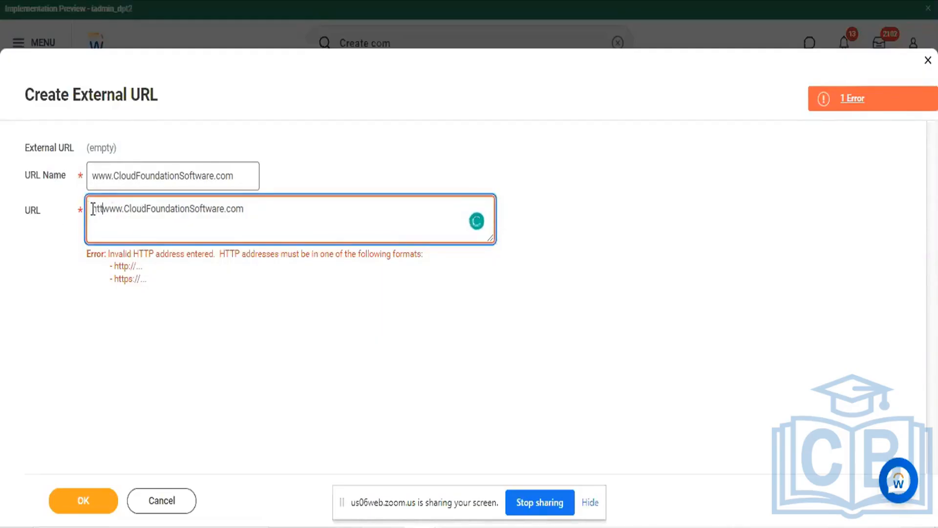
{"action": "type", "text": "://"}
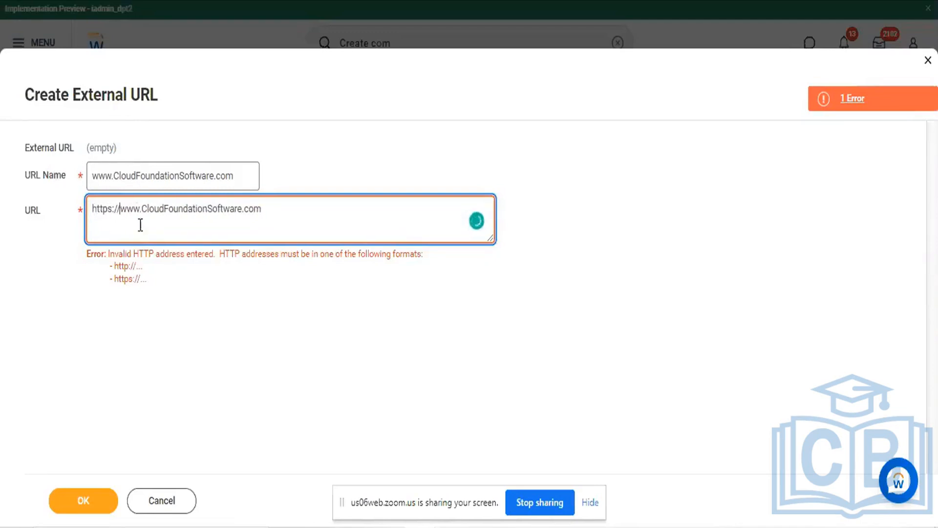
{"action": "left_click", "coordinate": [148, 263]}
Delete the "://" after "https" in the URL to test the address format
{"action": "left_click", "coordinate": [106, 225]}
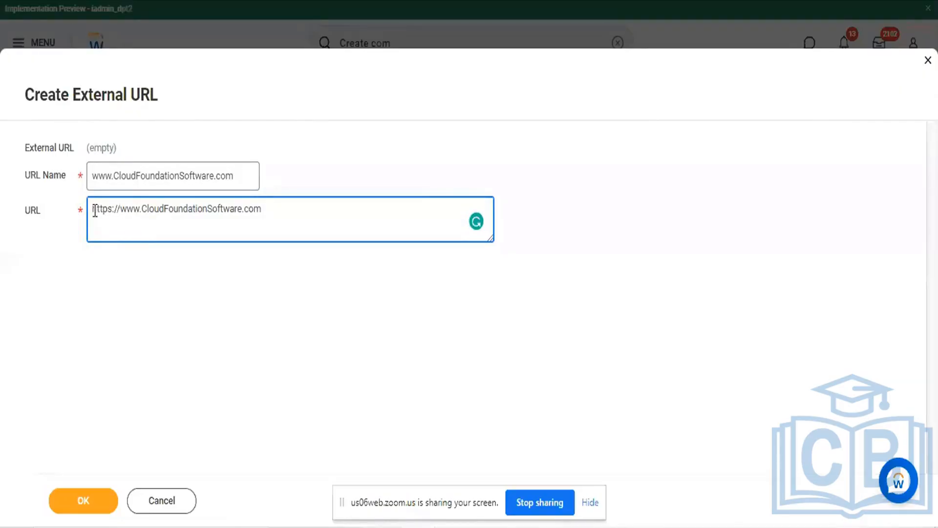
{"action": "key", "text": "BackSpace"}
{"action": "key", "text": "BackSpace"}
{"action": "key", "text": "BackSpace"}
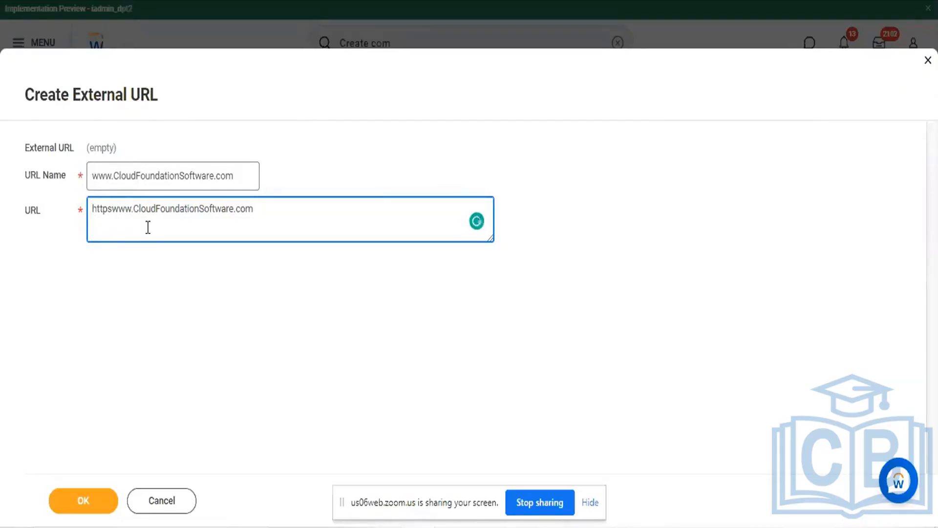
{"action": "left_click", "coordinate": [162, 329]}
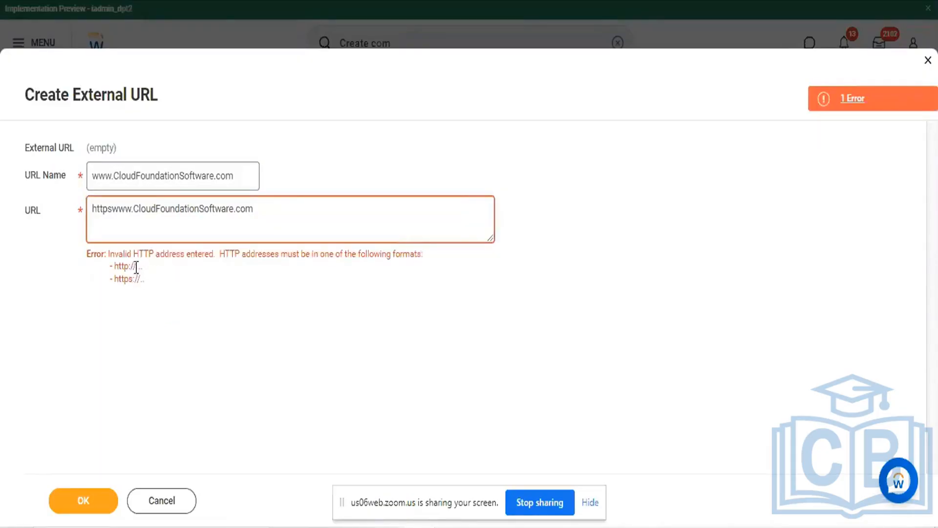
{"action": "left_click", "coordinate": [113, 207]}
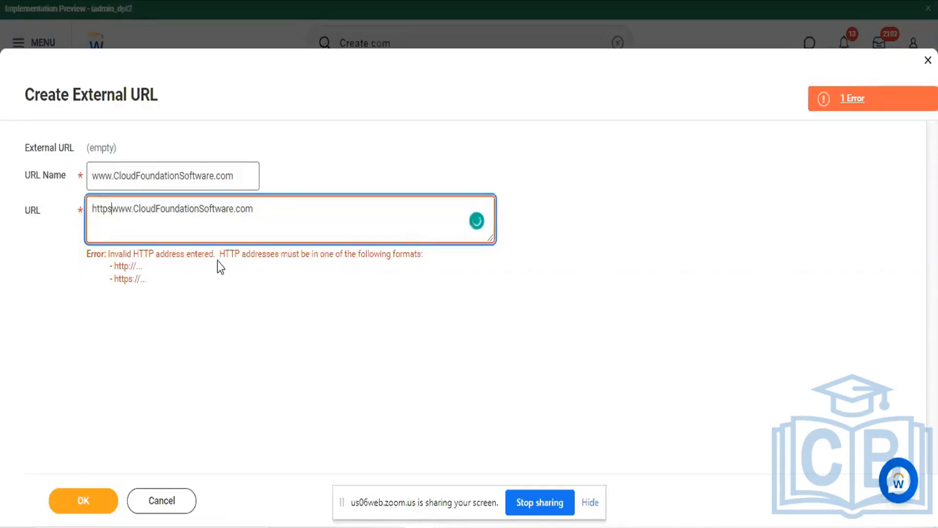
{"action": "type", "text": "://"}
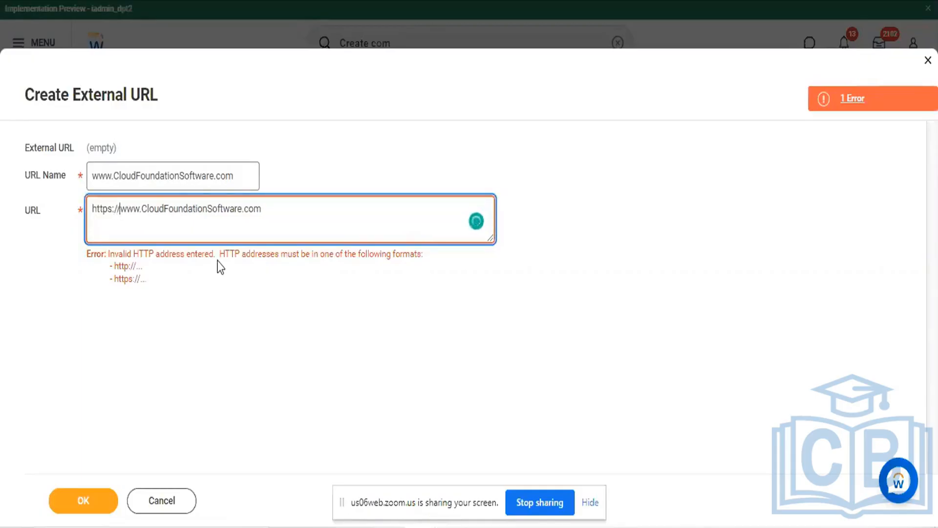
{"action": "left_click", "coordinate": [333, 348]}
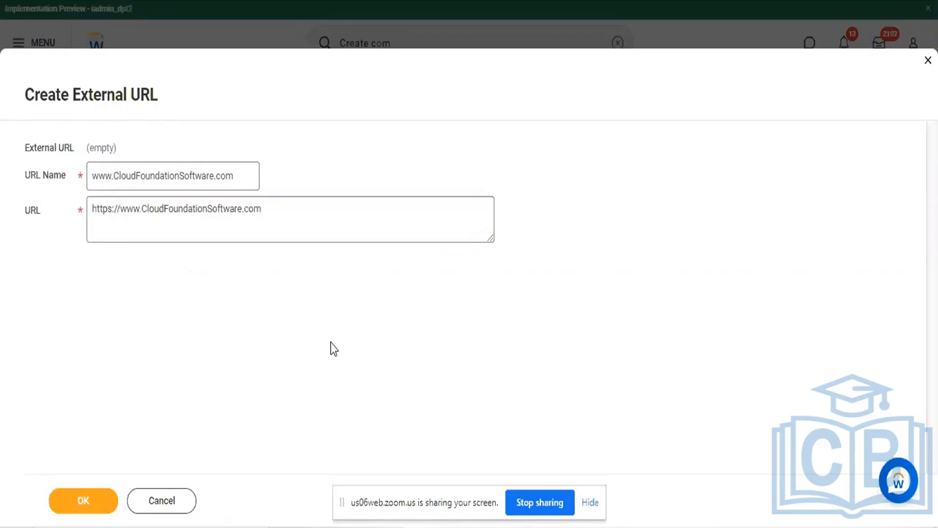
{"action": "left_click", "coordinate": [70, 508]}
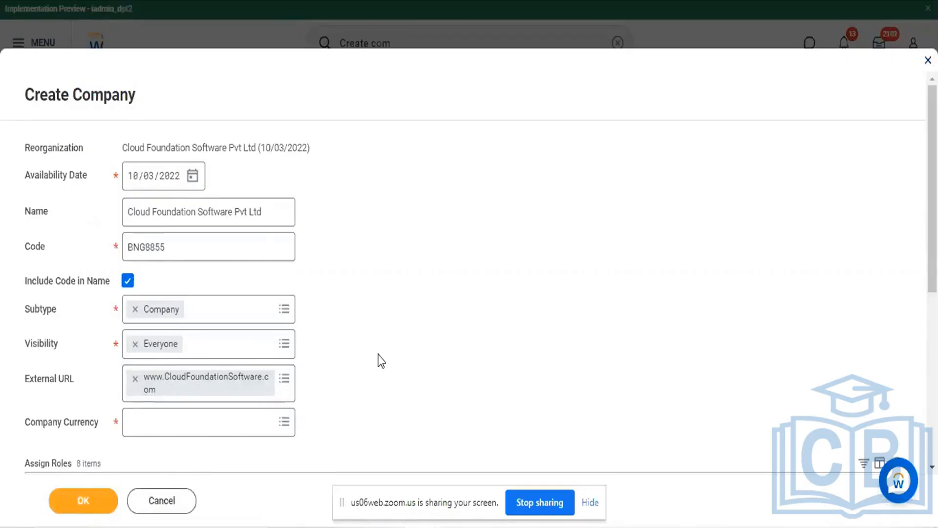
Set the Company Currency to USD
{"action": "scroll", "coordinate": [379, 360], "scroll_direction": "down", "scroll_amount": 5}
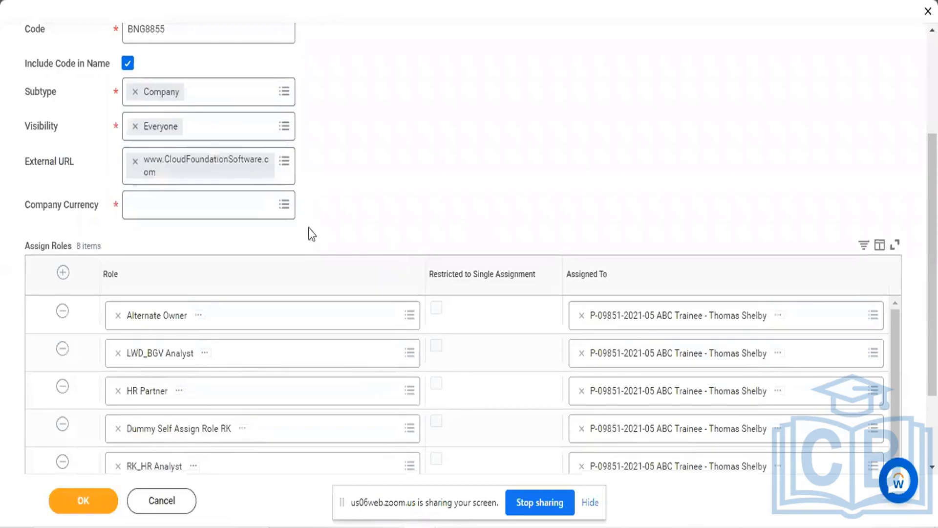
{"action": "left_click", "coordinate": [210, 205]}
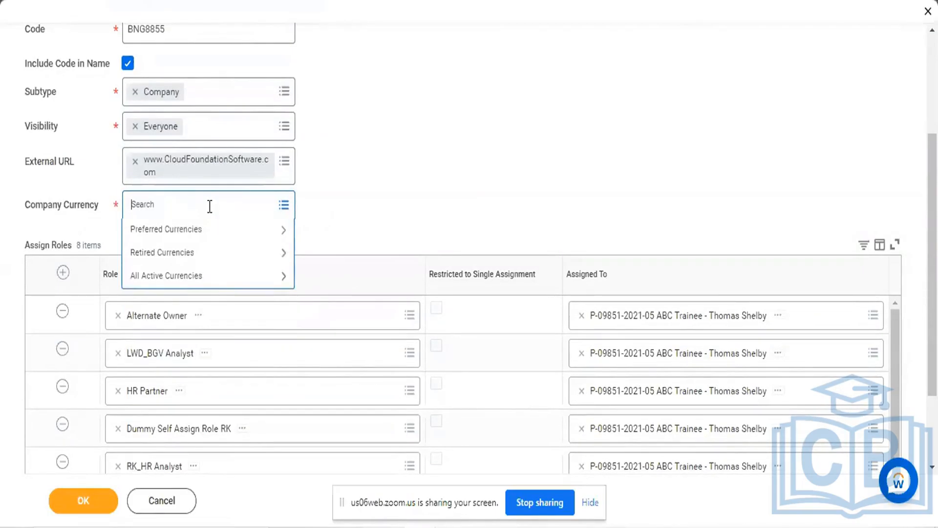
{"action": "type", "text": "USD"}
{"action": "key", "text": "Return"}
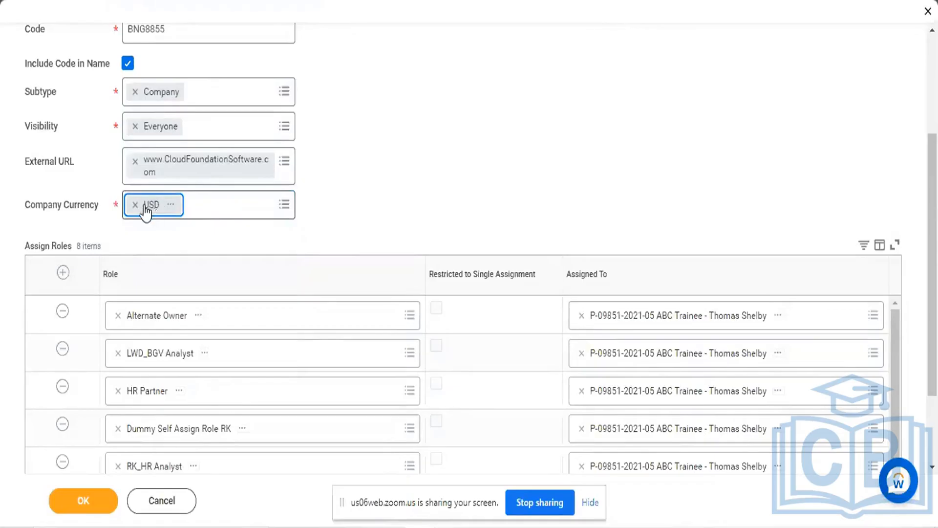
Clear the selected Company Currency and set it to INR
{"action": "left_click", "coordinate": [137, 205]}
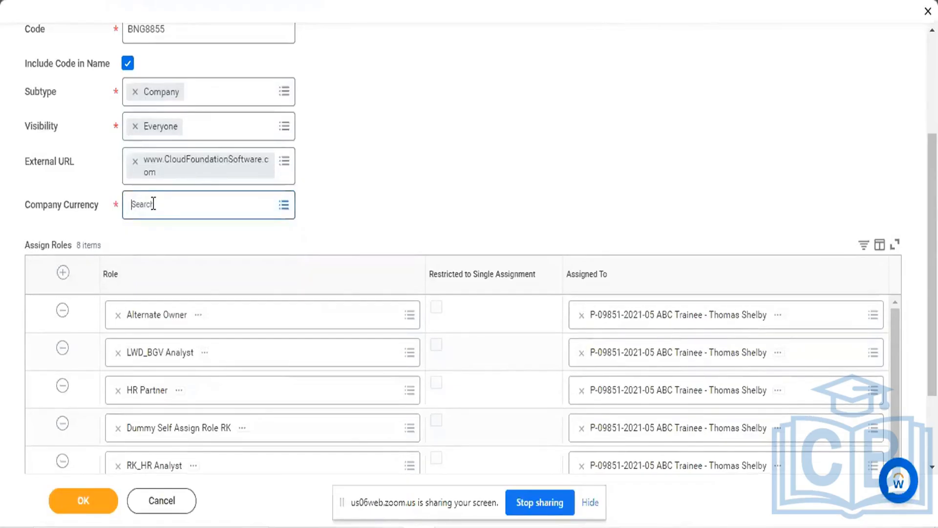
{"action": "type", "text": "INR"}
{"action": "key", "text": "Return"}
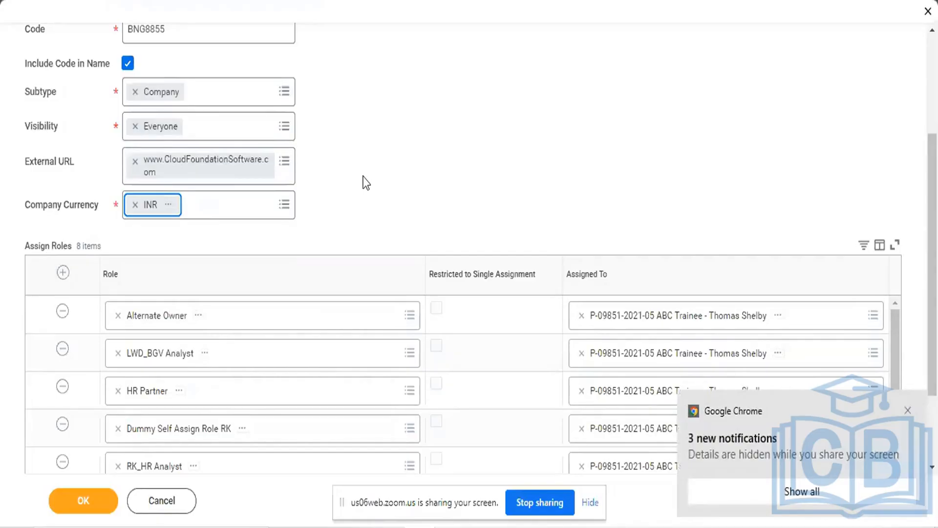
Remove all the prefilled role rows from Assign Roles, from Alternate Owner through SKSU_ACCOUNTANT
{"action": "scroll", "coordinate": [561, 166], "scroll_direction": "down", "scroll_amount": 2}
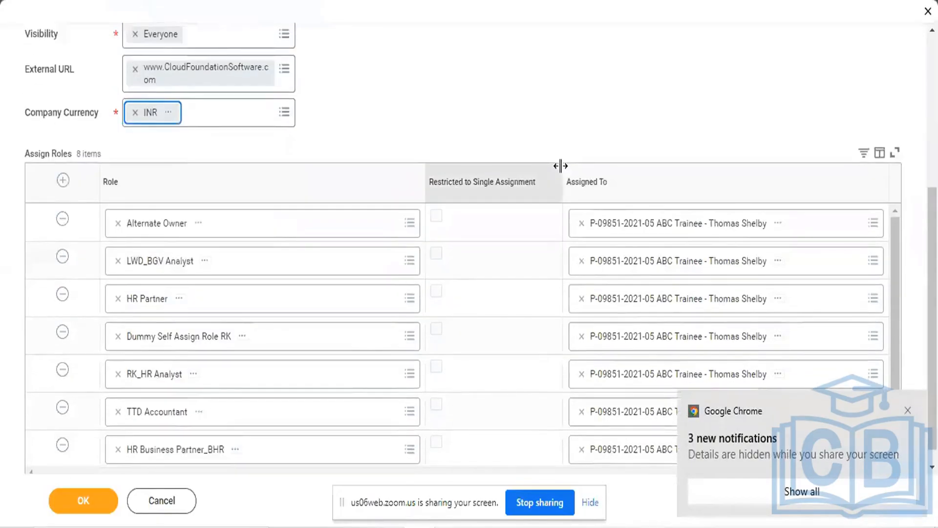
{"action": "scroll", "coordinate": [561, 166], "scroll_direction": "down", "scroll_amount": 1}
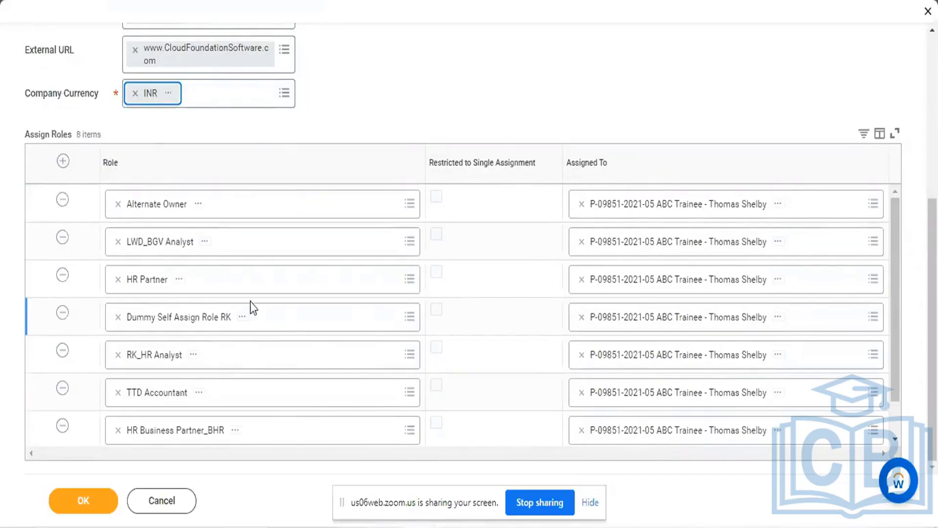
{"action": "left_click", "coordinate": [62, 200]}
{"action": "left_click", "coordinate": [63, 237]}
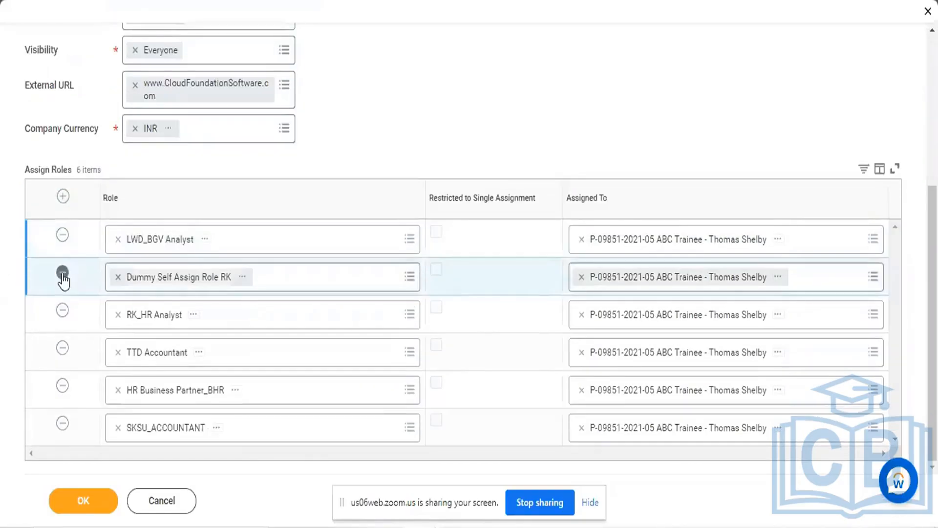
{"action": "left_click", "coordinate": [63, 308]}
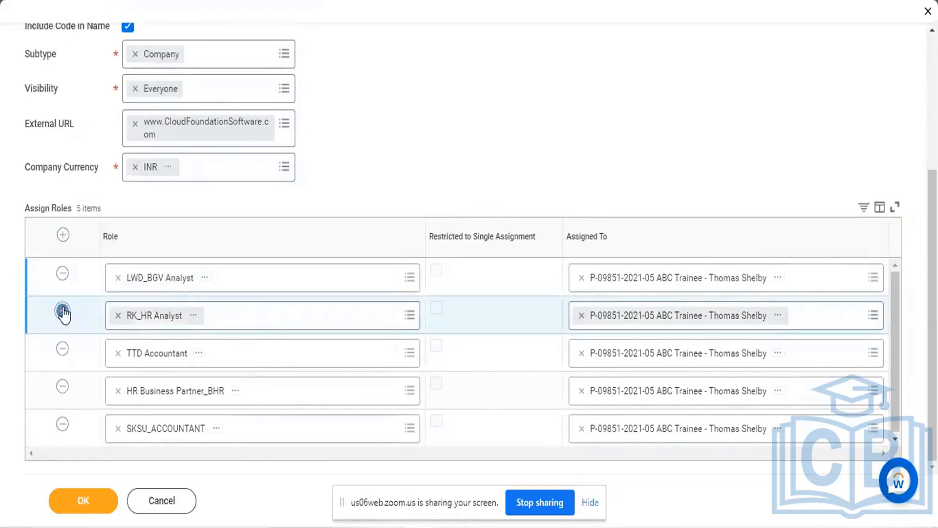
{"action": "left_click", "coordinate": [63, 309]}
{"action": "left_click", "coordinate": [62, 349]}
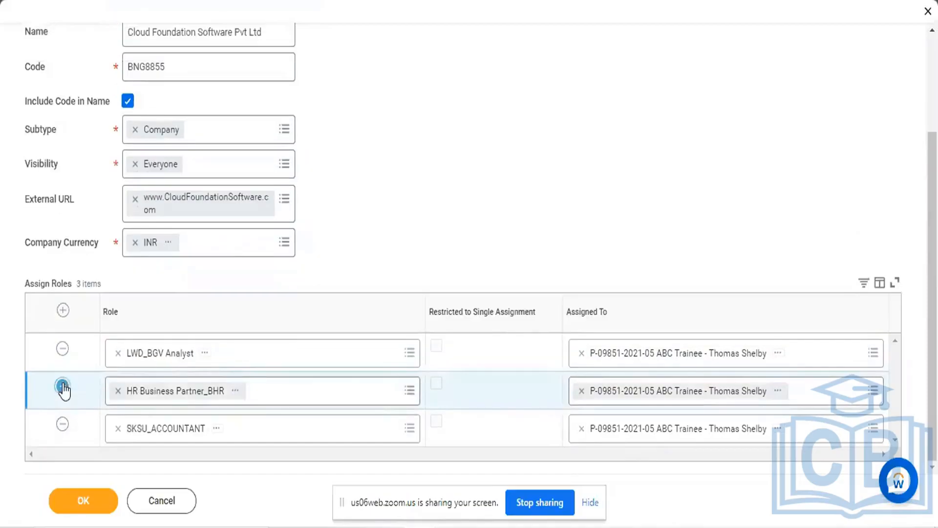
{"action": "left_click", "coordinate": [62, 388]}
{"action": "left_click", "coordinate": [62, 424]}
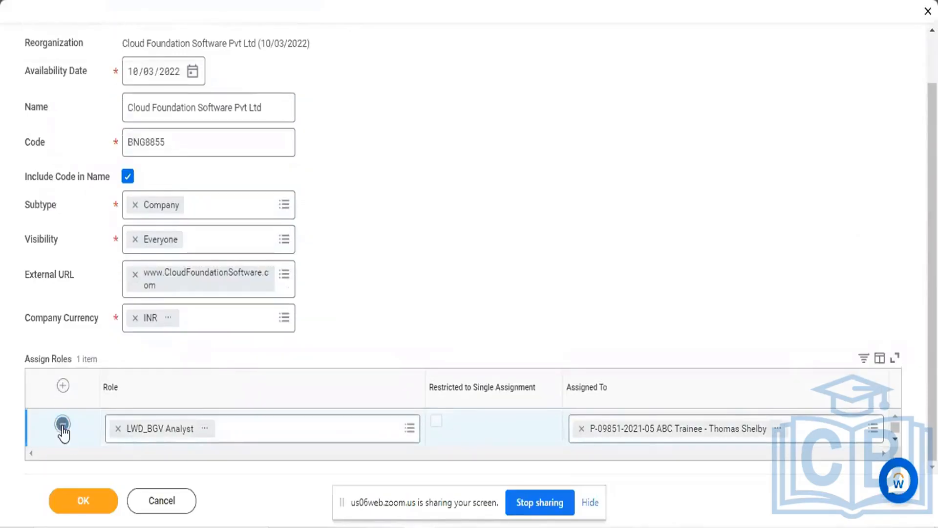
{"action": "left_click", "coordinate": [62, 424]}
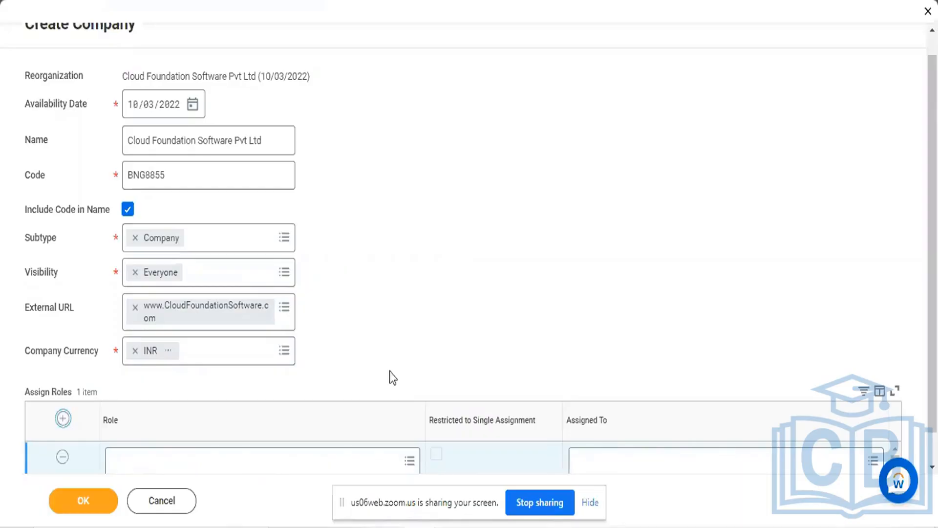
{"action": "scroll", "coordinate": [519, 356], "scroll_direction": "down", "scroll_amount": 1}
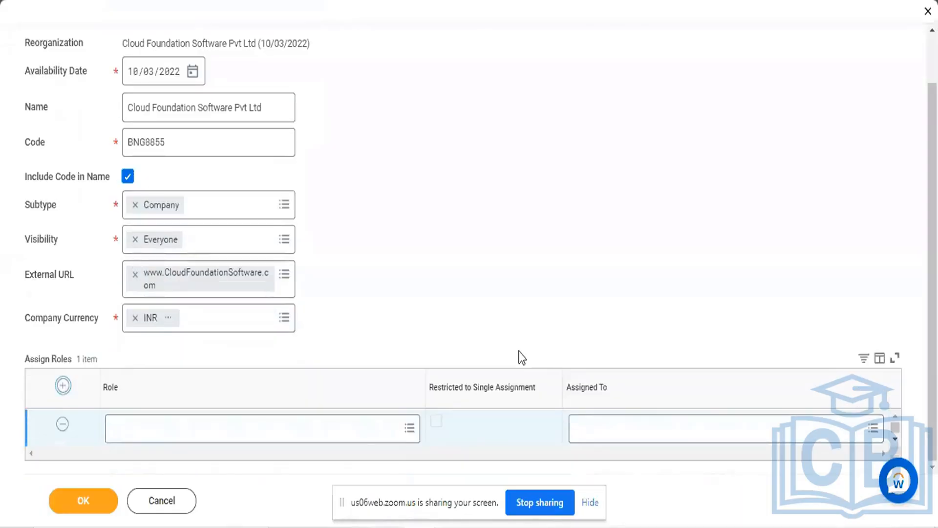
{"action": "left_click", "coordinate": [63, 386]}
{"action": "scroll", "coordinate": [68, 392], "scroll_direction": "down", "scroll_amount": 1}
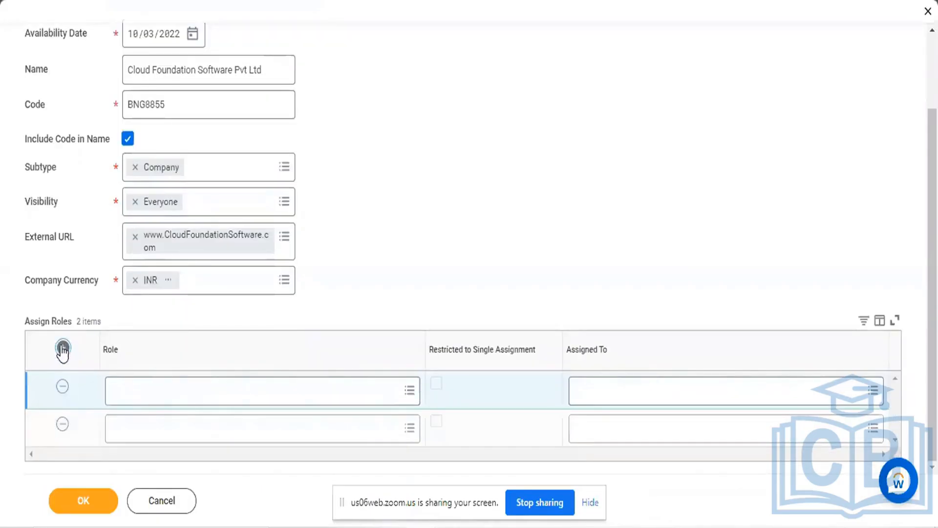
{"action": "left_click", "coordinate": [61, 390]}
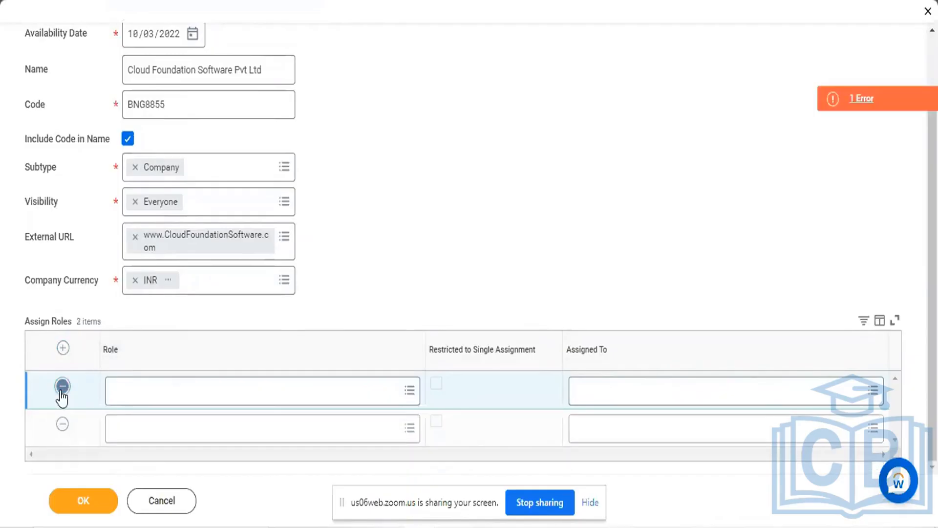
{"action": "left_click", "coordinate": [62, 387]}
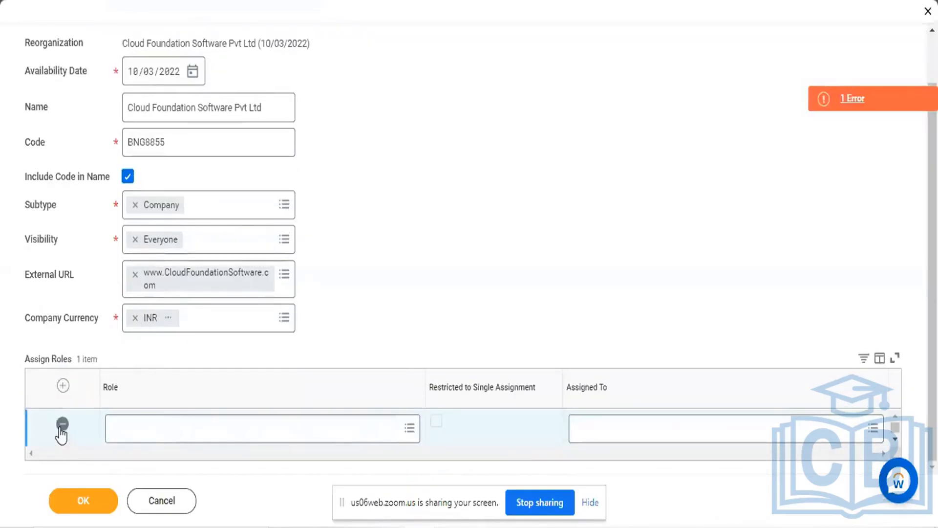
{"action": "left_click", "coordinate": [62, 424]}
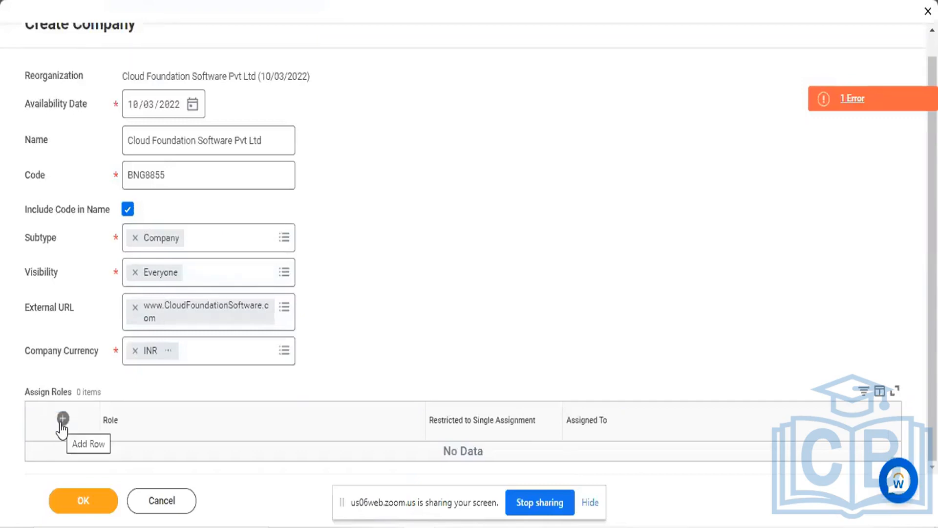
Add a row to Assign Roles, search its Role for "HR" and choose HR Administrator
{"action": "left_click", "coordinate": [62, 418]}
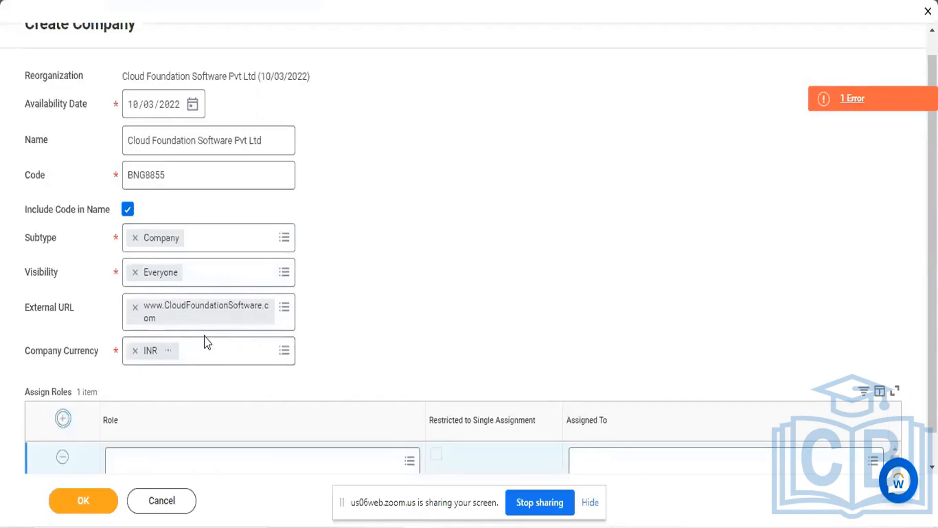
{"action": "scroll", "coordinate": [433, 277], "scroll_direction": "down", "scroll_amount": 1}
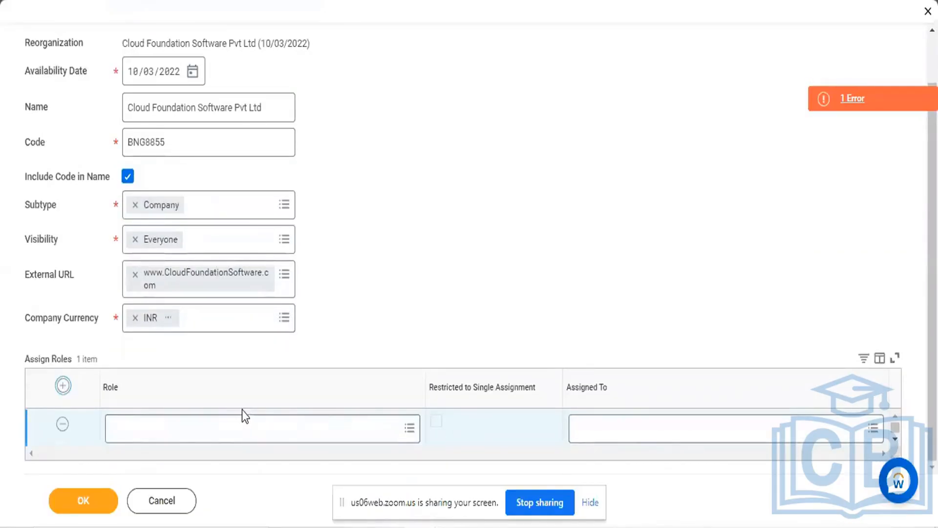
{"action": "left_click", "coordinate": [410, 430]}
{"action": "left_click", "coordinate": [410, 429]}
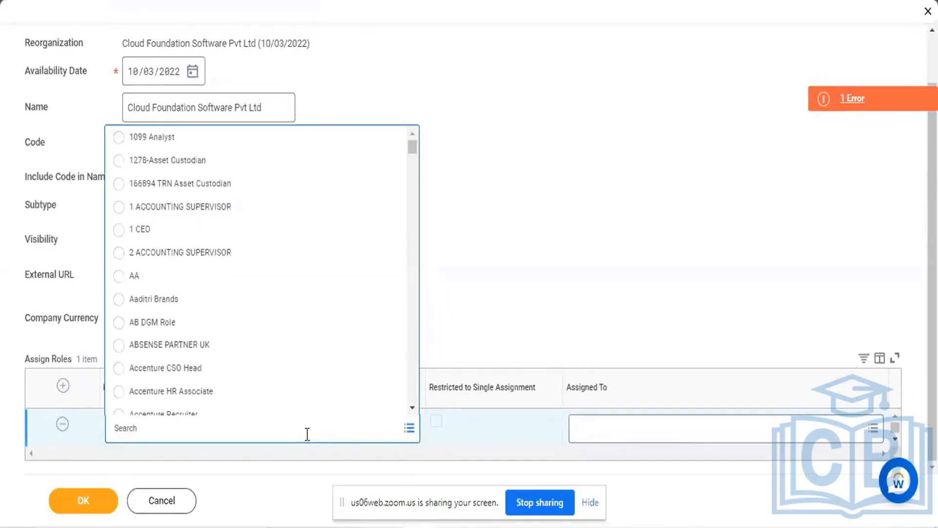
{"action": "type", "text": "HR"}
{"action": "key", "text": "Return"}
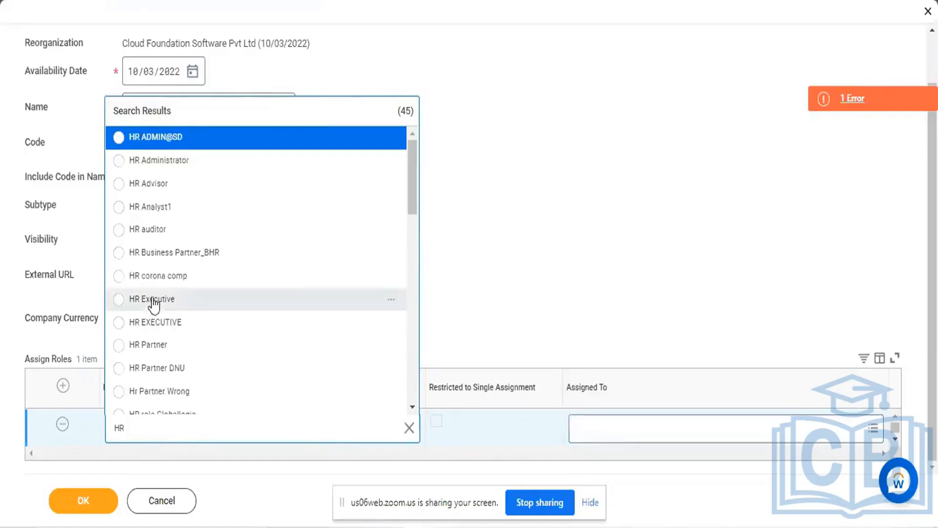
{"action": "left_click", "coordinate": [119, 160]}
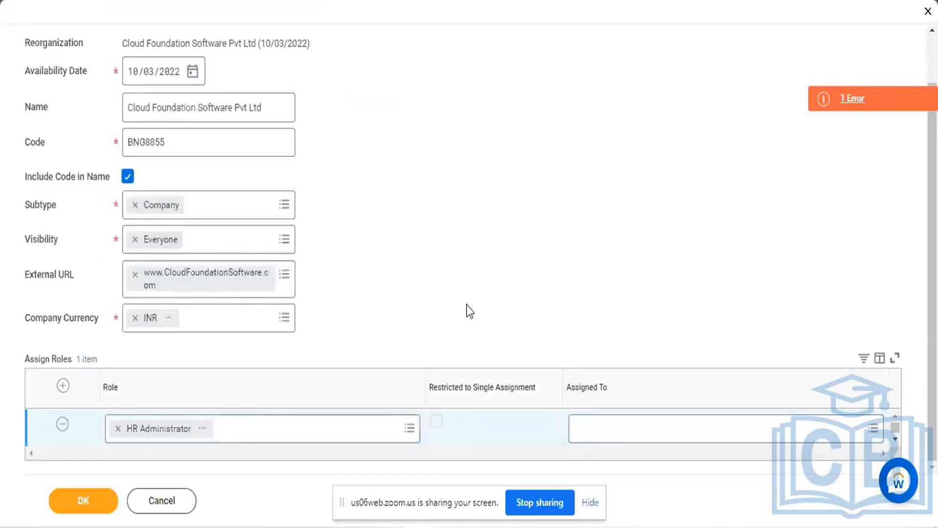
Add another row to Assign Roles, search its Role for "Payroll" and choose Payroll Accountant
{"action": "left_click", "coordinate": [63, 385]}
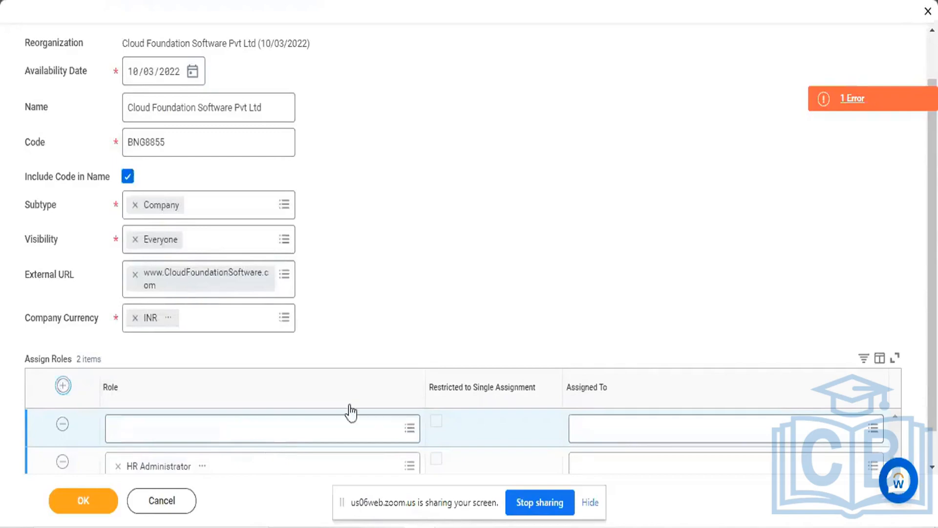
{"action": "scroll", "coordinate": [460, 277], "scroll_direction": "down", "scroll_amount": 1}
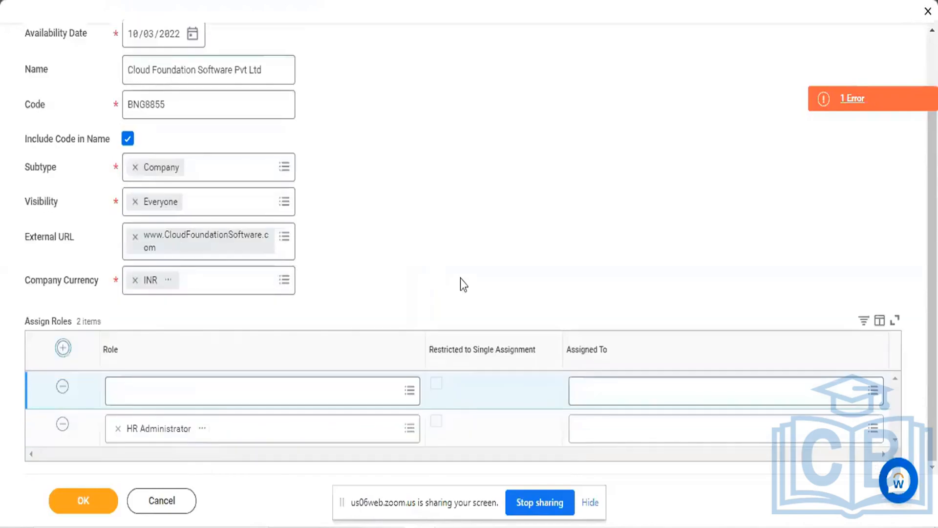
{"action": "left_click", "coordinate": [309, 386]}
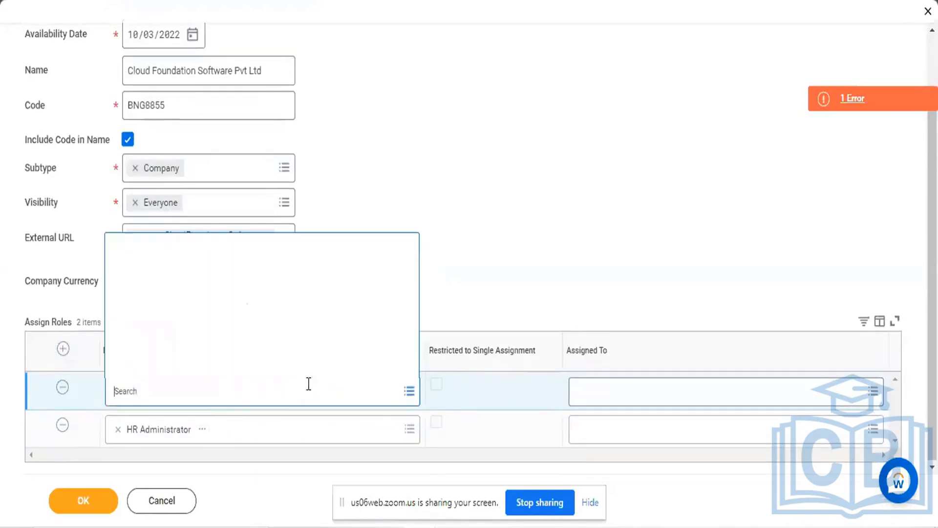
{"action": "type", "text": "PAY"}
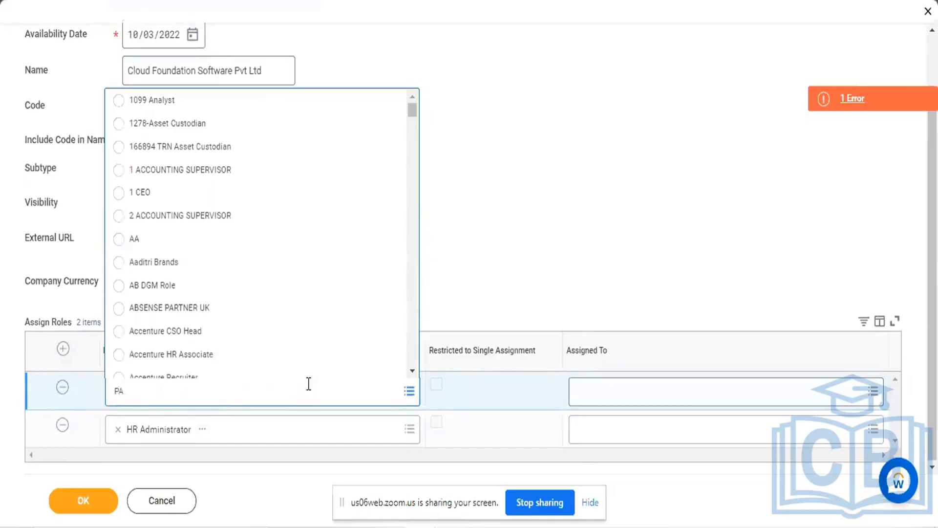
{"action": "key", "text": "BackSpace"}
{"action": "type", "text": "ayroll"}
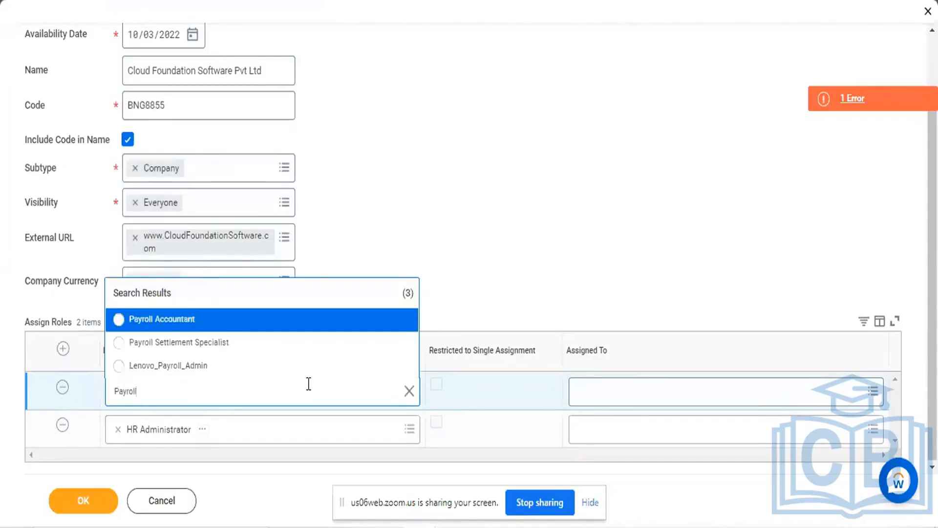
{"action": "left_click", "coordinate": [119, 320]}
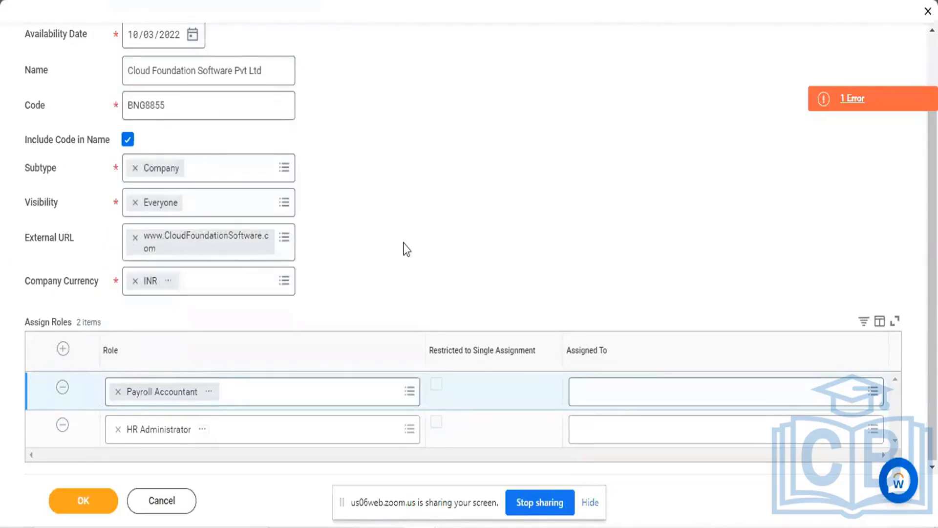
Add another row to Assign Roles, search its Role for "Training" and choose CF Training Center Manager
{"action": "left_click", "coordinate": [63, 348]}
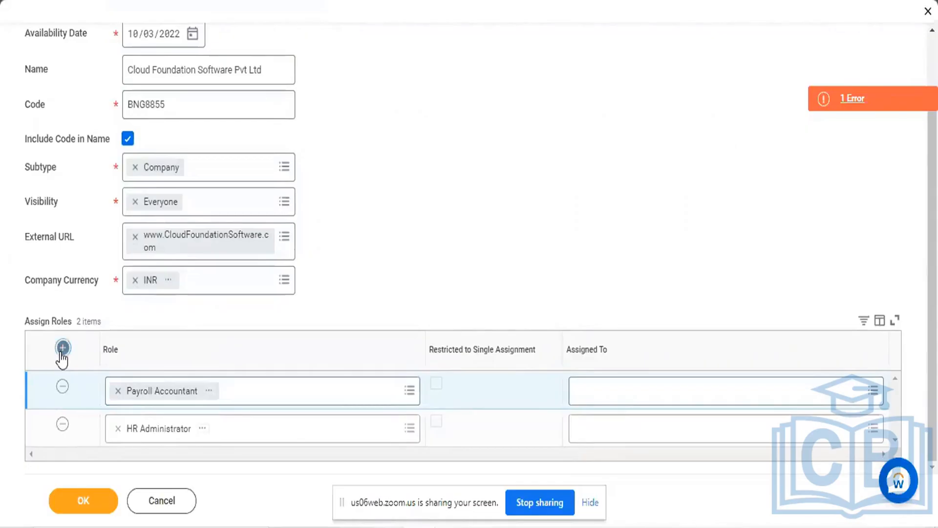
{"action": "left_click", "coordinate": [274, 385]}
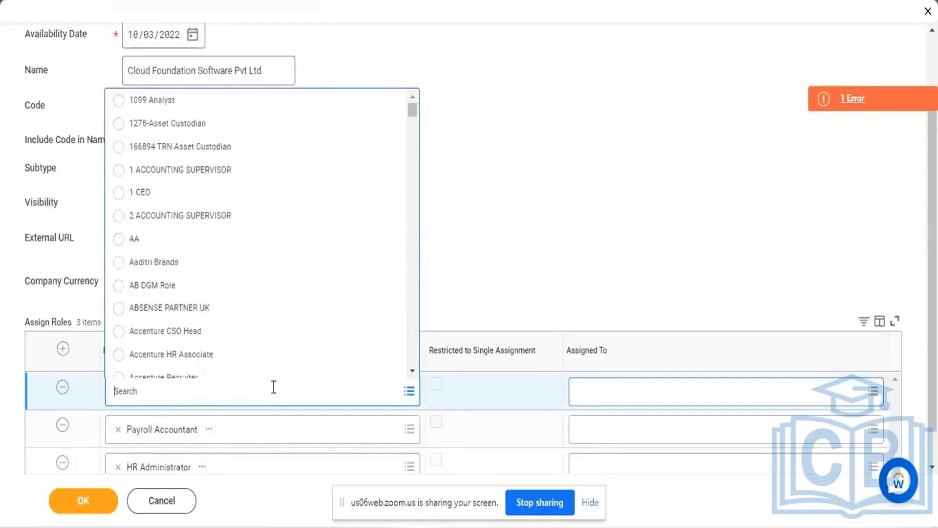
{"action": "type", "text": "Training Team"}
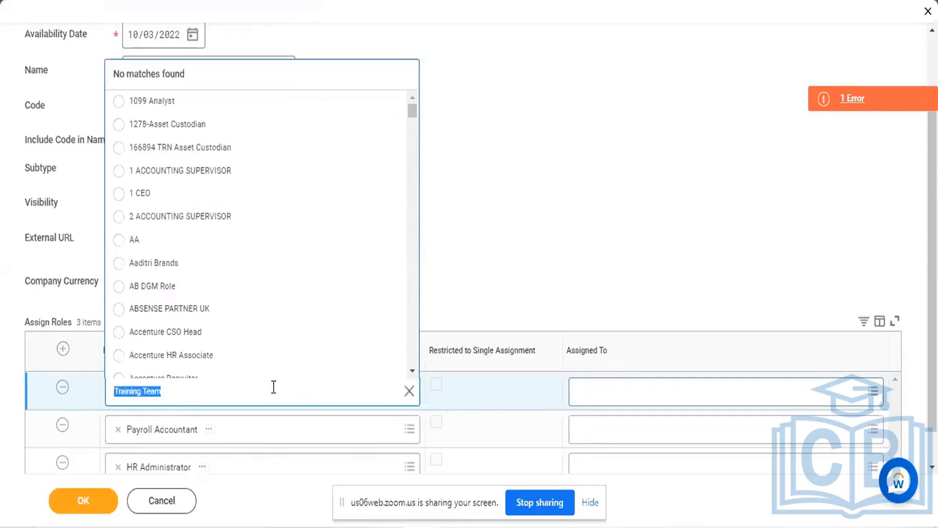
{"action": "left_click", "coordinate": [274, 386]}
{"action": "key", "text": "BackSpace"}
{"action": "key", "text": "BackSpace"}
{"action": "key", "text": "BackSpace"}
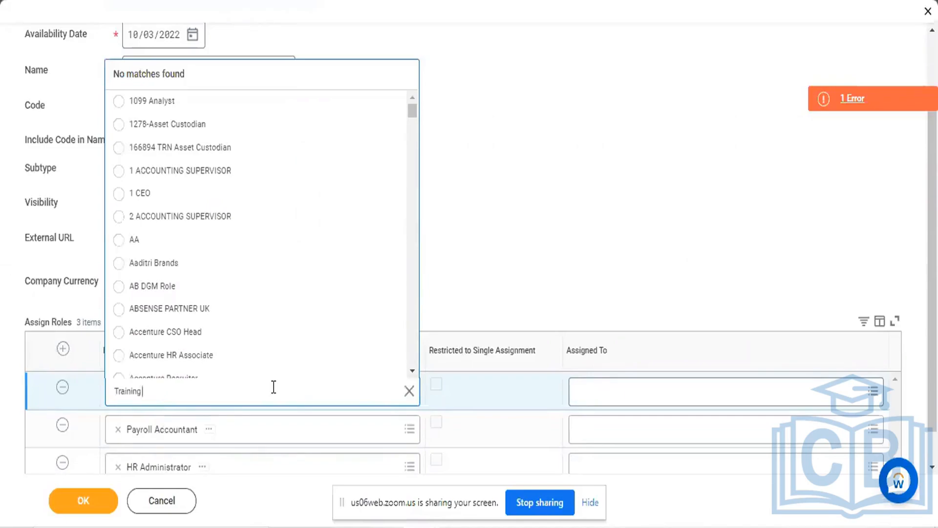
{"action": "key", "text": "Return"}
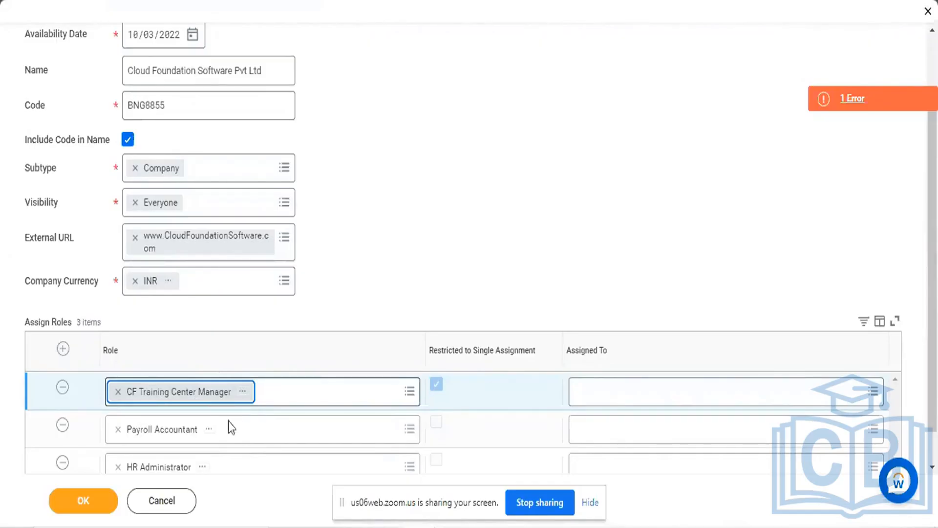
Add another row to Assign Roles, search its Role for "Market" and choose GMS Marketing Manager
{"action": "scroll", "coordinate": [453, 258], "scroll_direction": "down", "scroll_amount": 2}
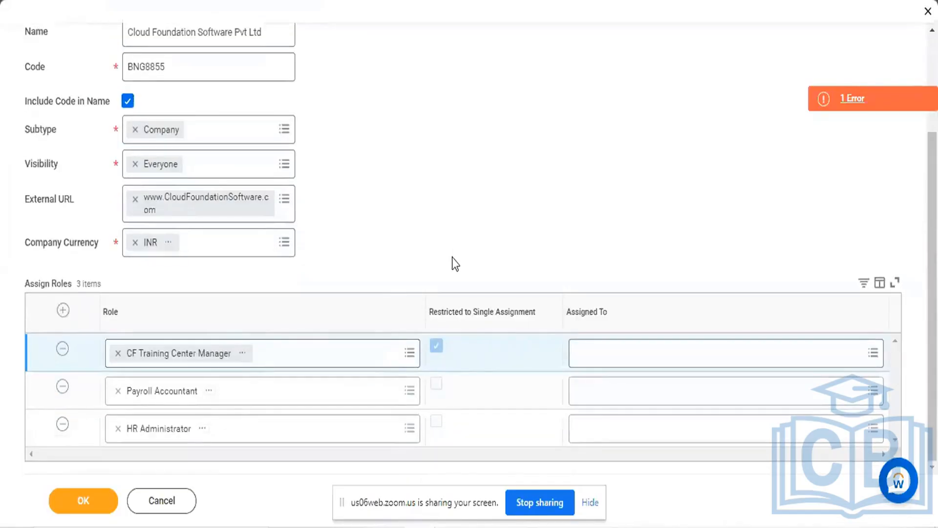
{"action": "left_click", "coordinate": [63, 310]}
{"action": "left_click", "coordinate": [241, 351]}
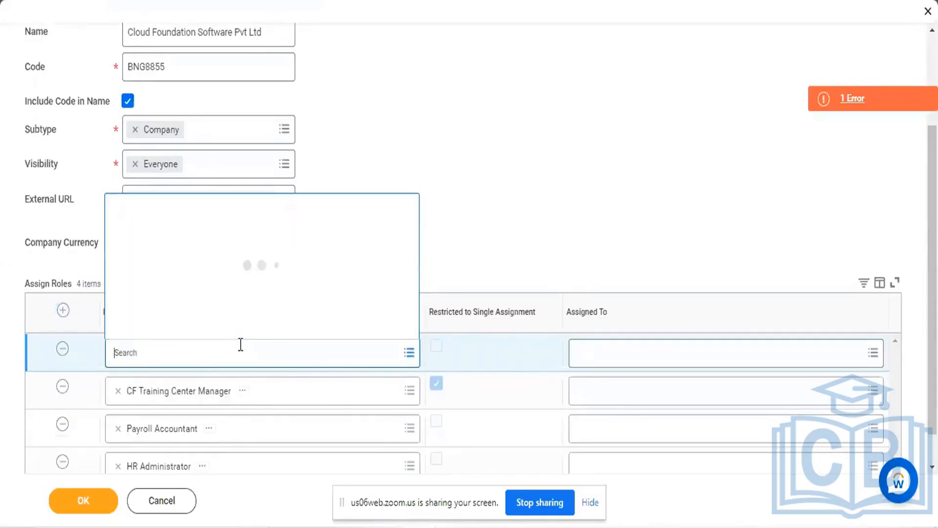
{"action": "type", "text": "Mark"}
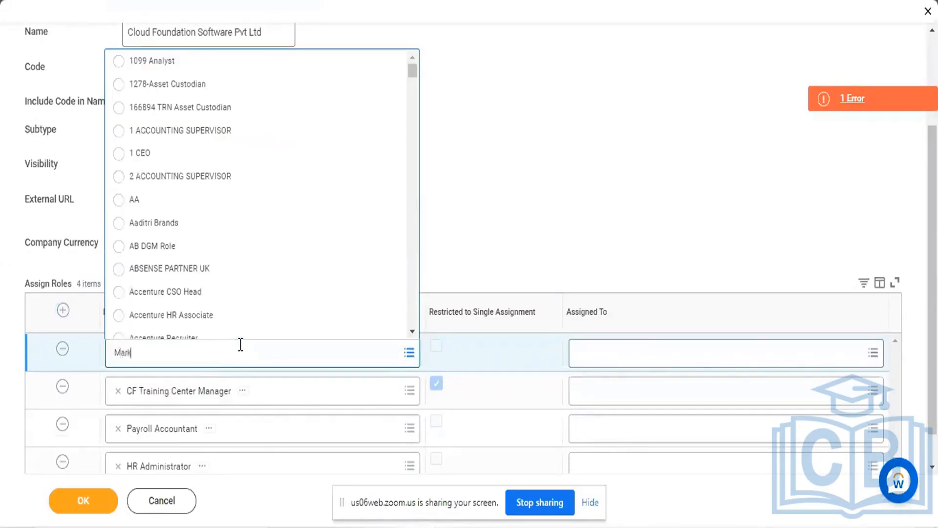
{"action": "type", "text": "et"}
{"action": "key", "text": "Return"}
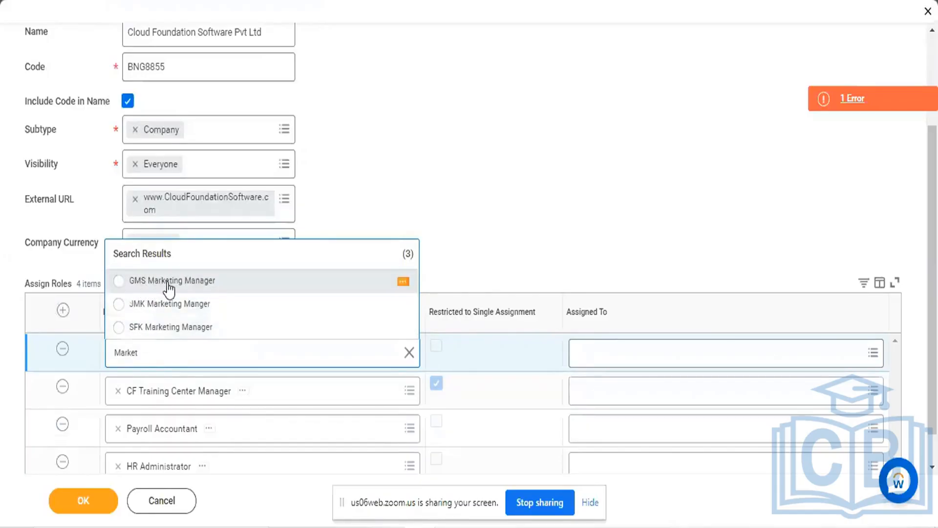
{"action": "left_click", "coordinate": [121, 283]}
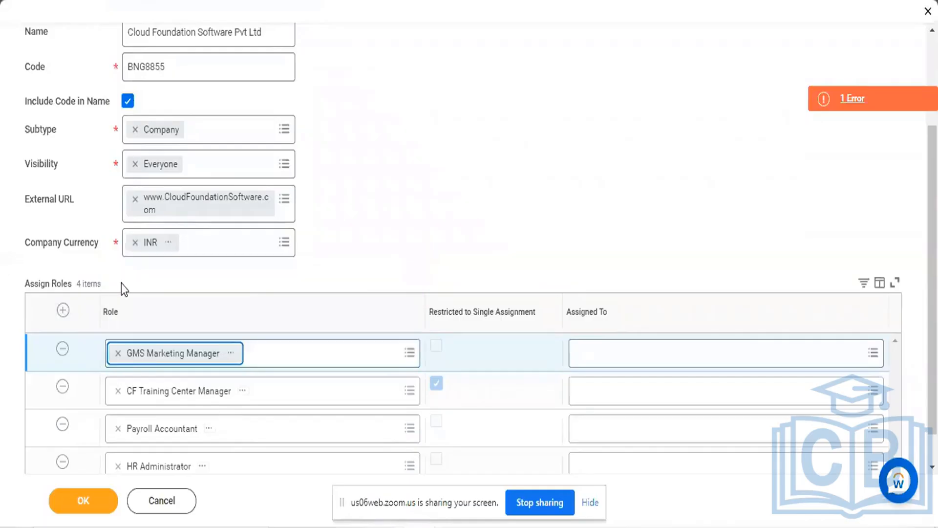
Add another row to Assign Roles, search its Role for "CEO" and choose 1 CEO
{"action": "left_click", "coordinate": [65, 313]}
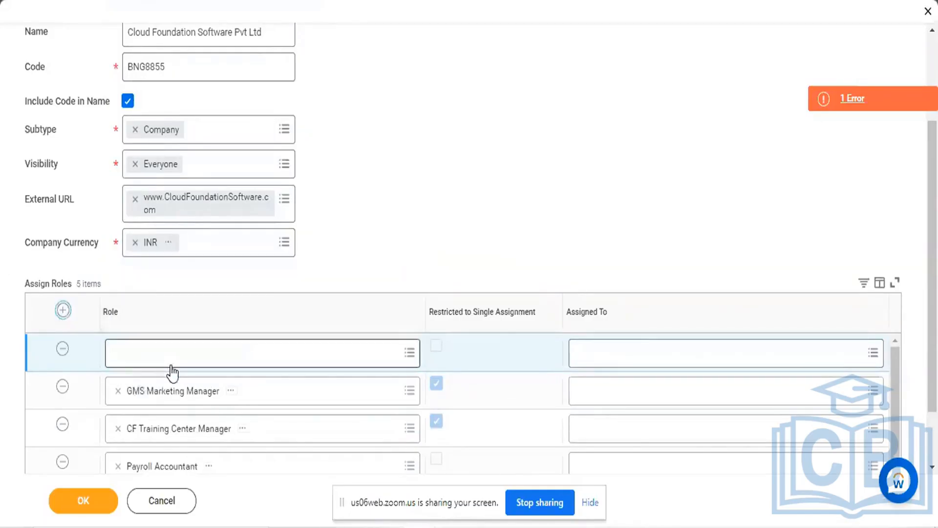
{"action": "left_click", "coordinate": [172, 365]}
{"action": "type", "text": "CEO"}
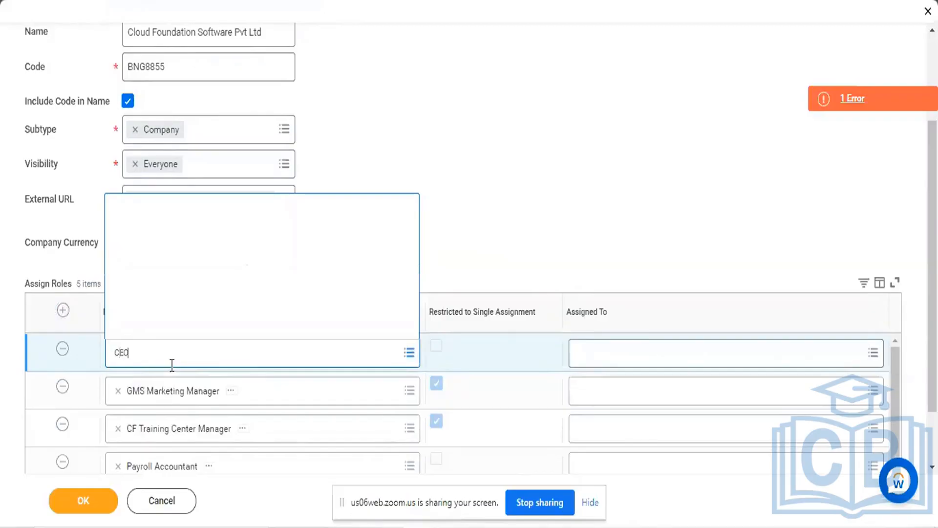
{"action": "key", "text": "Return"}
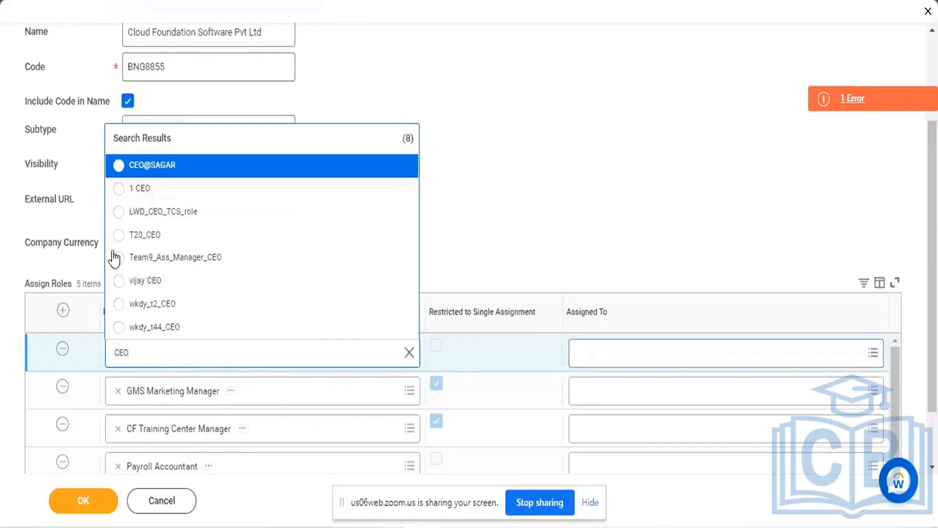
{"action": "left_click", "coordinate": [117, 187]}
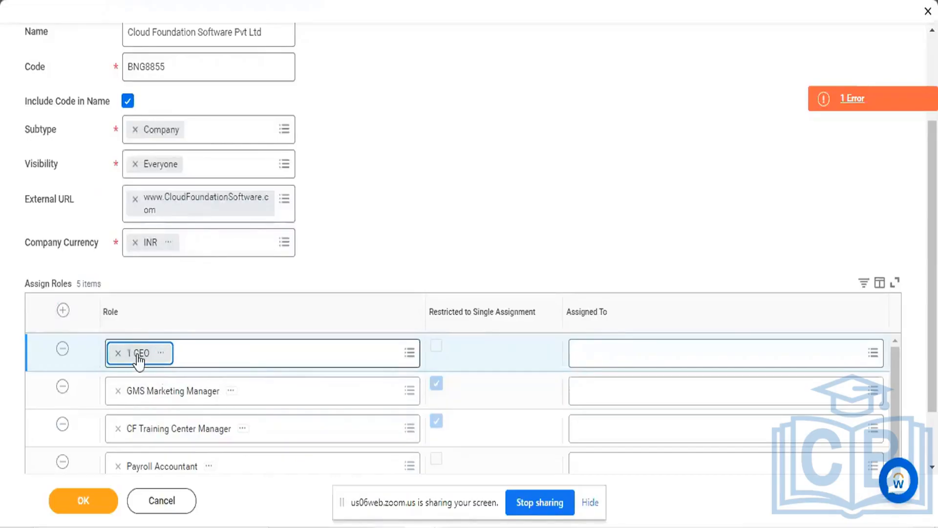
Add another row to Assign Roles and search its Role for "VP" and for "VIS"
{"action": "left_click", "coordinate": [65, 316]}
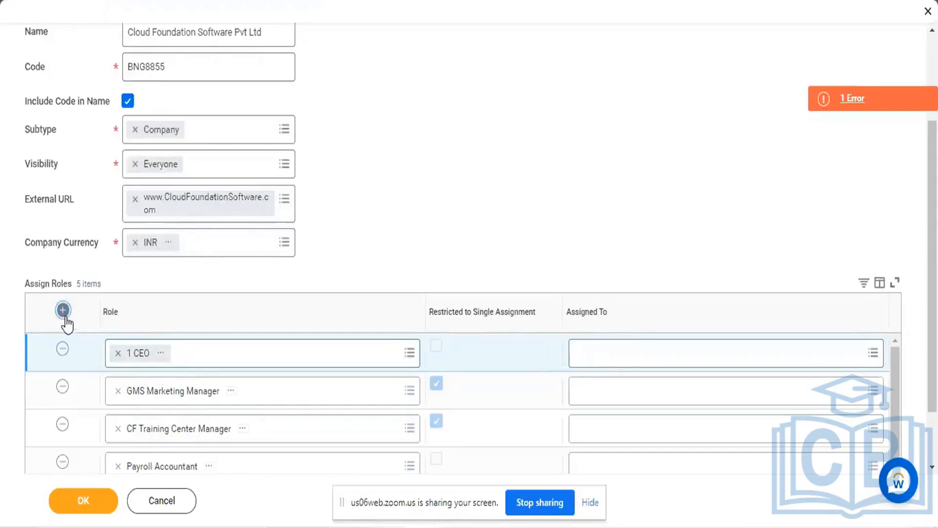
{"action": "left_click", "coordinate": [180, 360]}
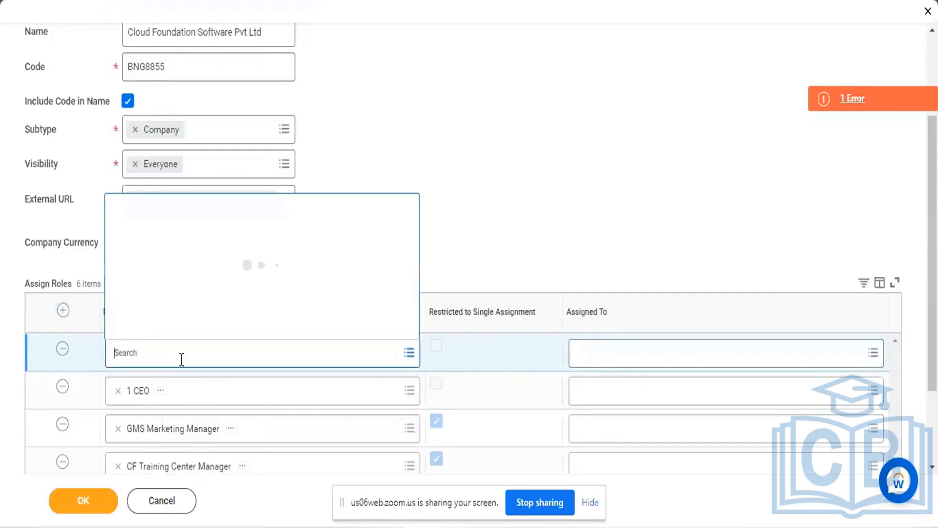
{"action": "type", "text": "V"}
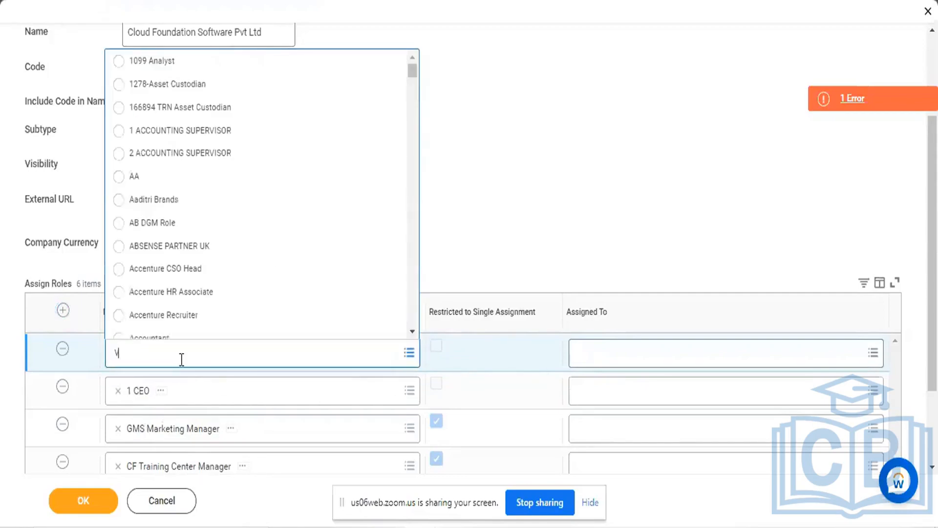
{"action": "type", "text": "P"}
{"action": "key", "text": "Return"}
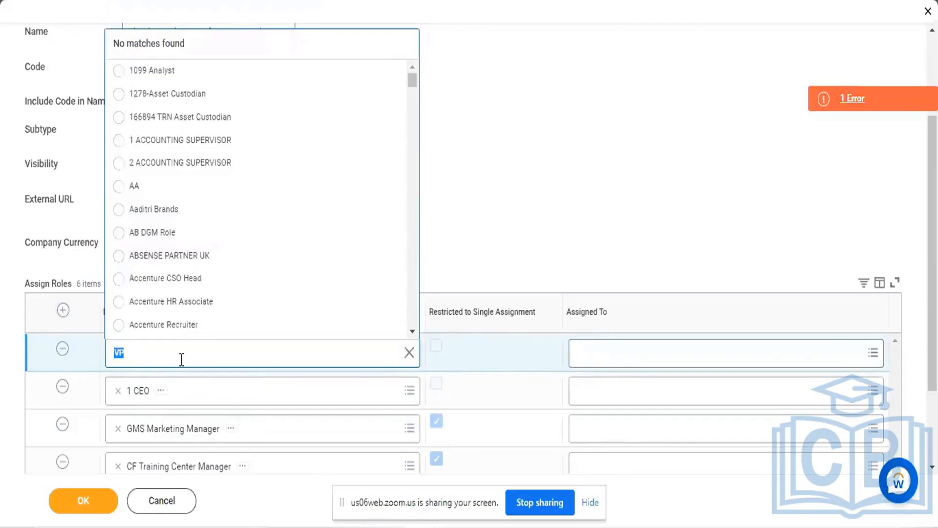
{"action": "key", "text": "BackSpace"}
{"action": "type", "text": "VIS"}
{"action": "key", "text": "Return"}
Search the new row's Role for "Sup" instead and choose Accountant Supervisor01 from the matches
{"action": "key", "text": "BackSpace"}
{"action": "type", "text": "Sup"}
{"action": "key", "text": "Return"}
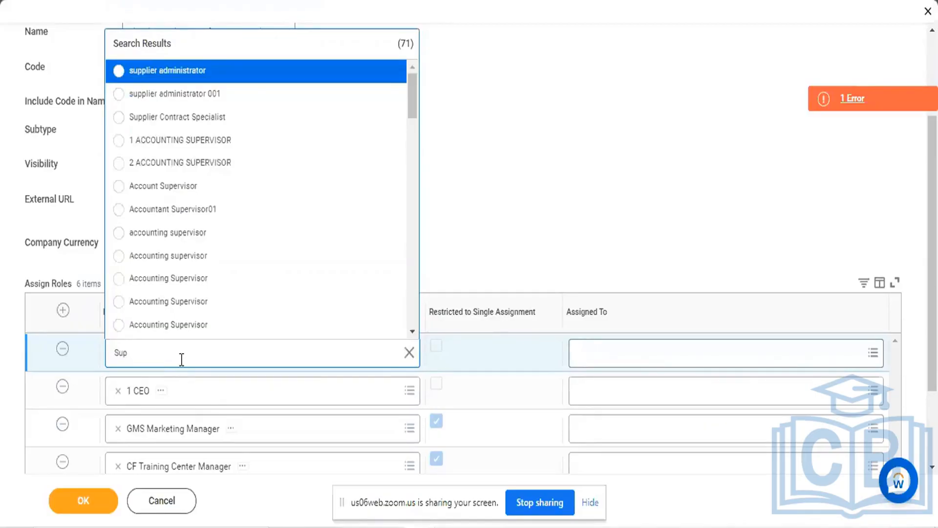
{"action": "scroll", "coordinate": [236, 241], "scroll_direction": "down", "scroll_amount": 5}
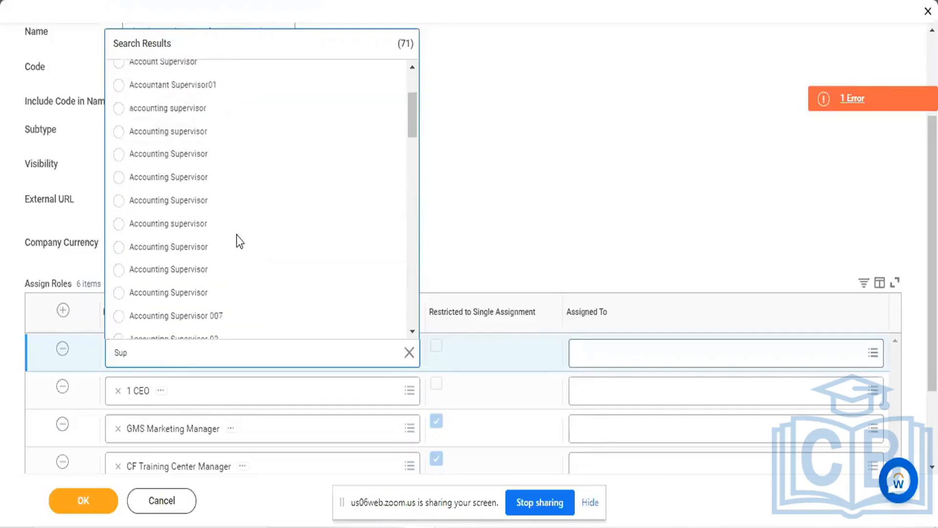
{"action": "scroll", "coordinate": [236, 235], "scroll_direction": "down", "scroll_amount": 10}
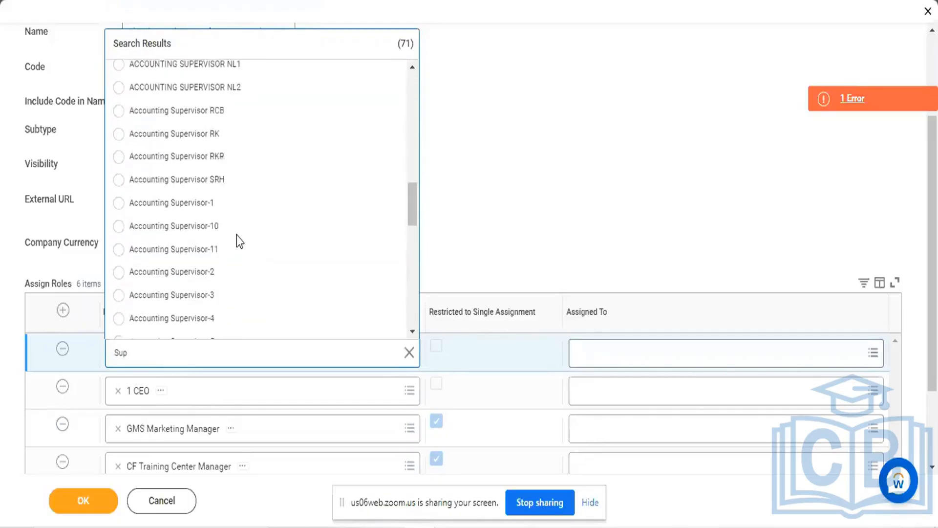
{"action": "scroll", "coordinate": [237, 235], "scroll_direction": "down", "scroll_amount": 10}
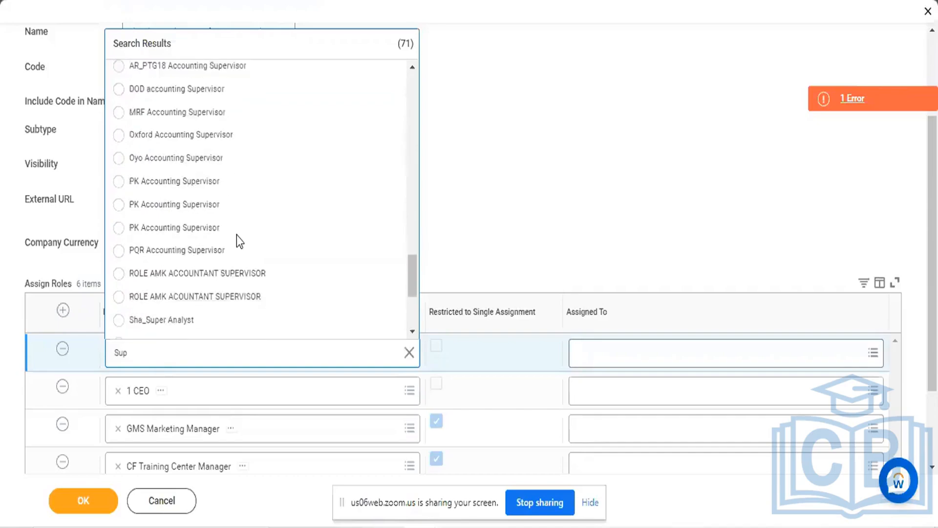
{"action": "scroll", "coordinate": [237, 235], "scroll_direction": "down", "scroll_amount": 2}
{"action": "scroll", "coordinate": [237, 236], "scroll_direction": "up", "scroll_amount": 8}
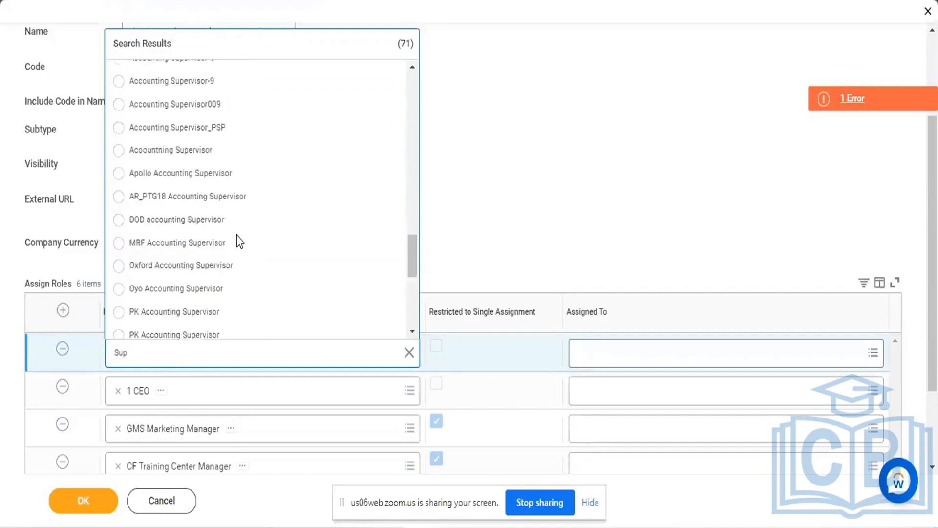
{"action": "scroll", "coordinate": [237, 239], "scroll_direction": "up", "scroll_amount": 10}
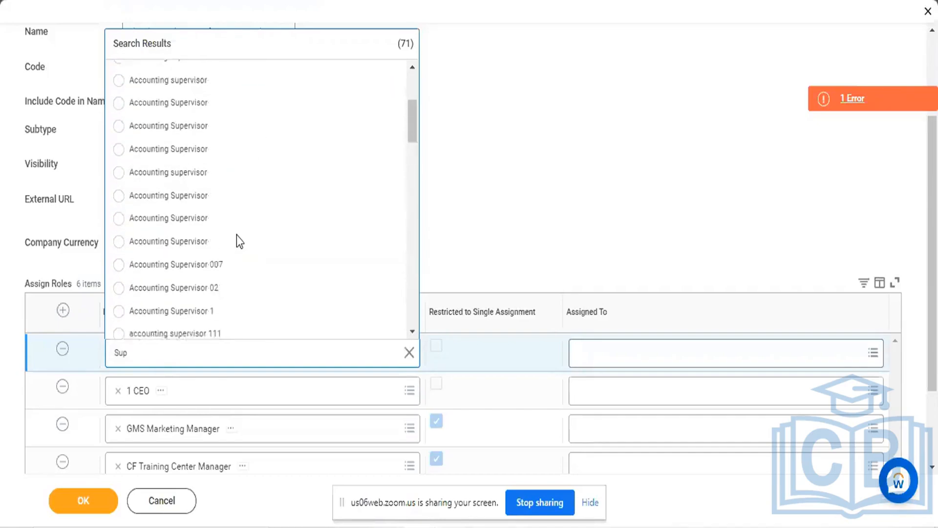
{"action": "scroll", "coordinate": [236, 236], "scroll_direction": "up", "scroll_amount": 1}
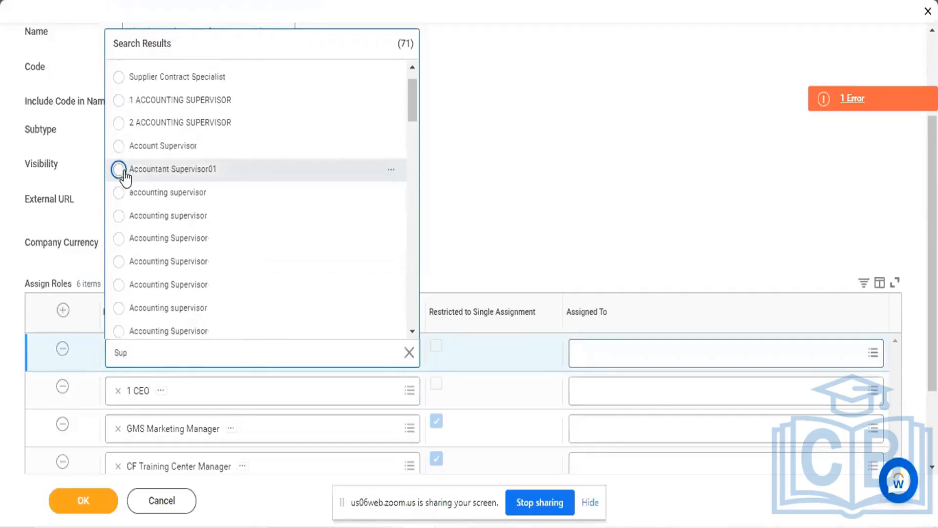
{"action": "left_click", "coordinate": [120, 172]}
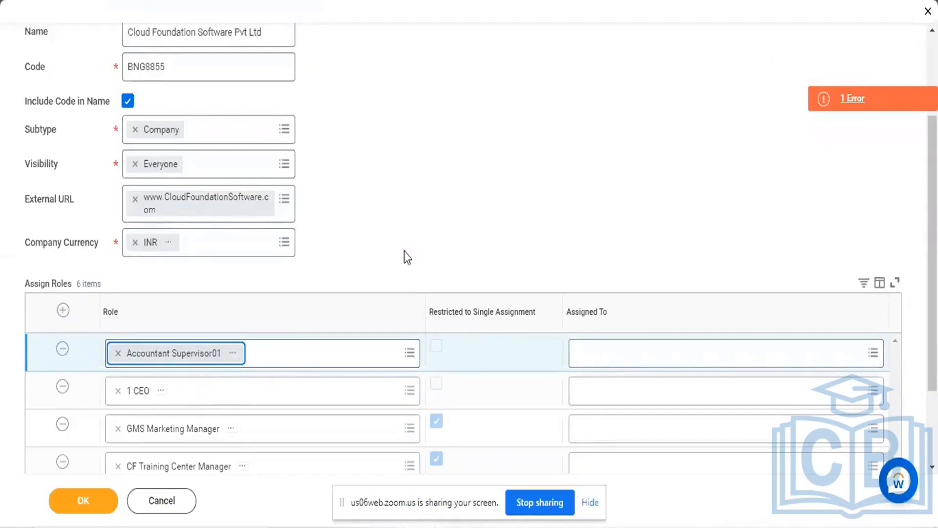
{"action": "scroll", "coordinate": [404, 251], "scroll_direction": "down", "scroll_amount": 3}
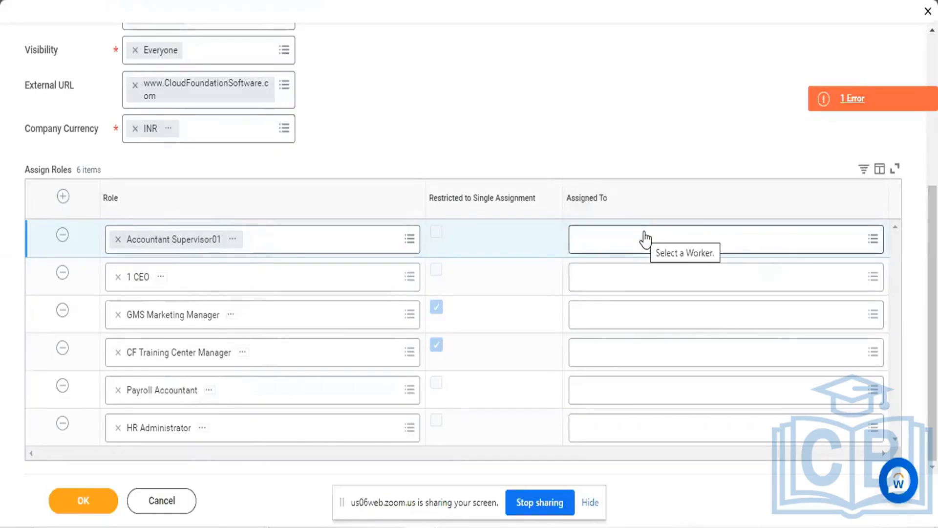
{"action": "scroll", "coordinate": [645, 238], "scroll_direction": "up", "scroll_amount": 4}
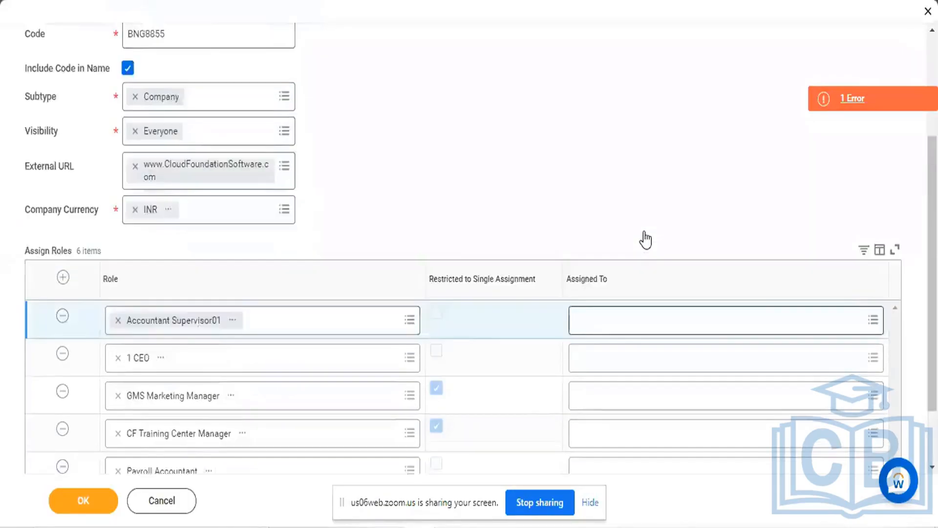
{"action": "scroll", "coordinate": [645, 238], "scroll_direction": "up", "scroll_amount": 1}
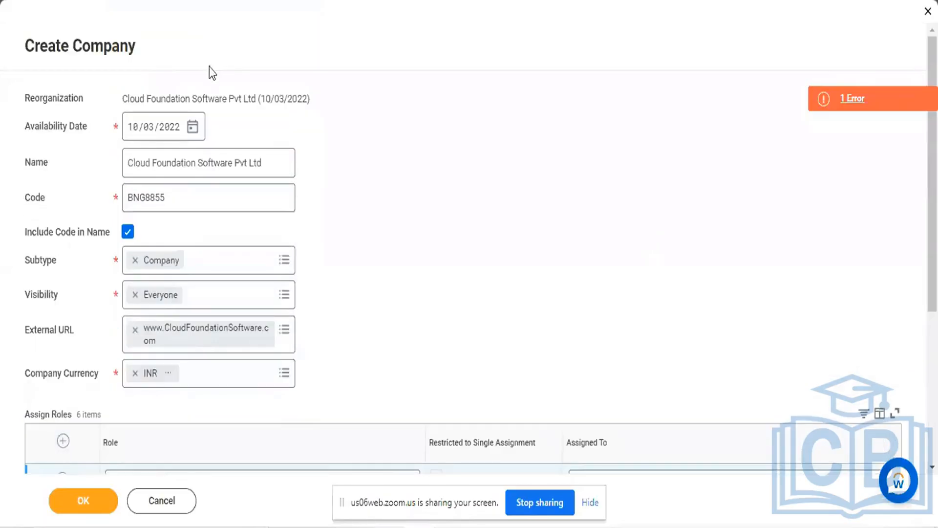
{"action": "triple_click", "coordinate": [81, 46]}
Search Assigned To in the Accountant Supervisor01 row by the worker's first name and select the worker marked On Leave
{"action": "scroll", "coordinate": [441, 220], "scroll_direction": "down", "scroll_amount": 5}
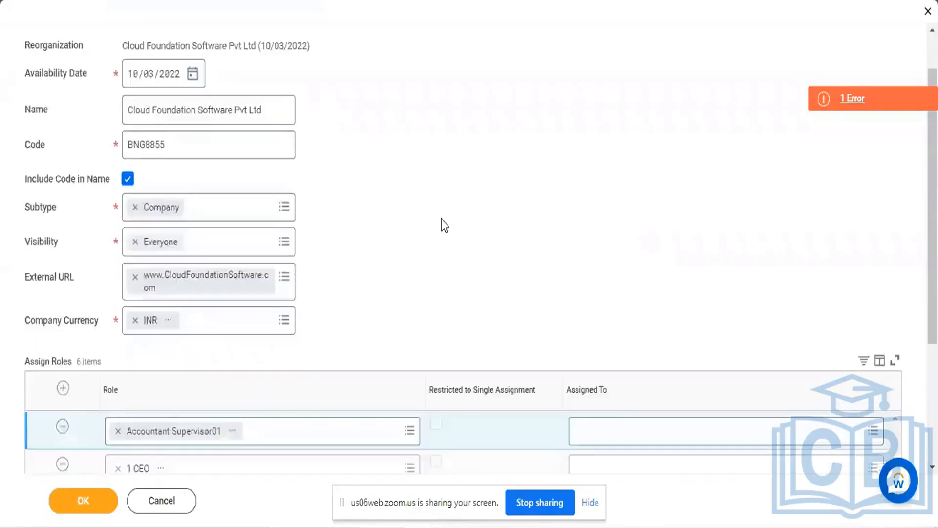
{"action": "left_click", "coordinate": [636, 238]}
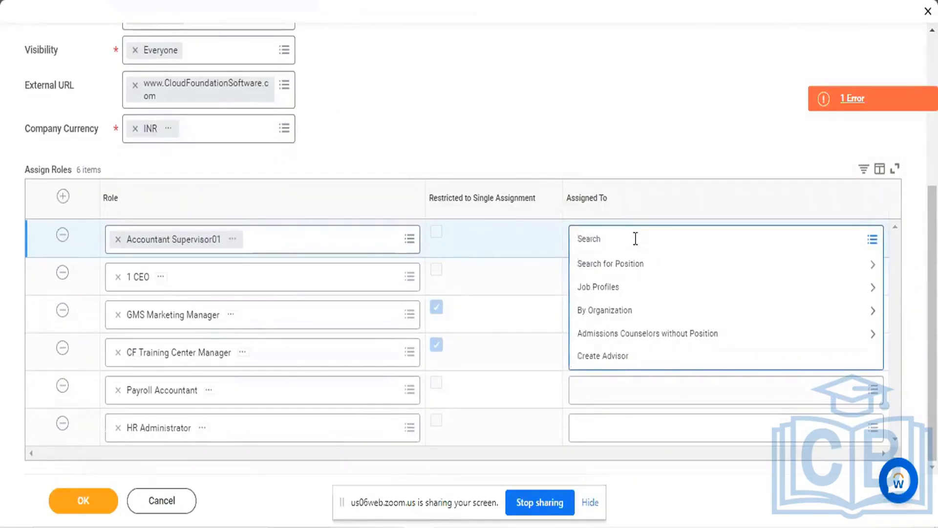
{"action": "type", "text": "Logan"}
{"action": "key", "text": "Return"}
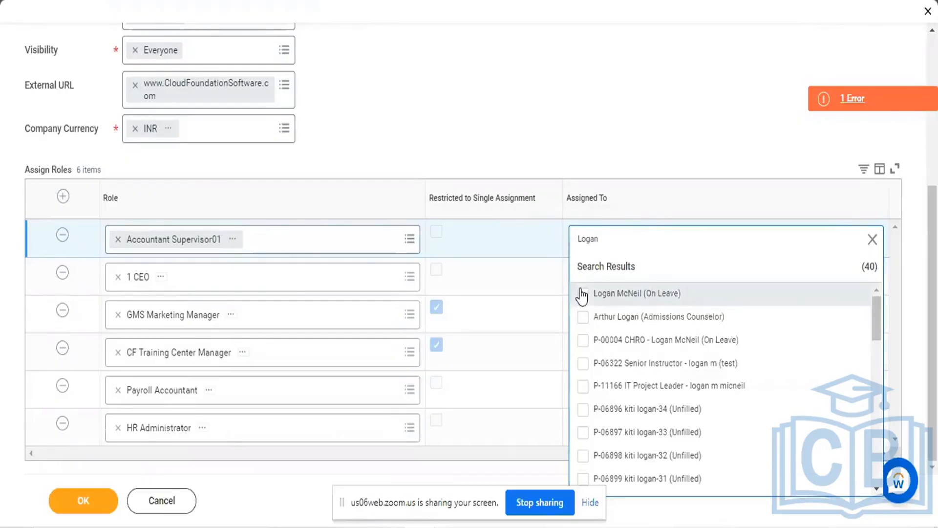
{"action": "left_click", "coordinate": [582, 294]}
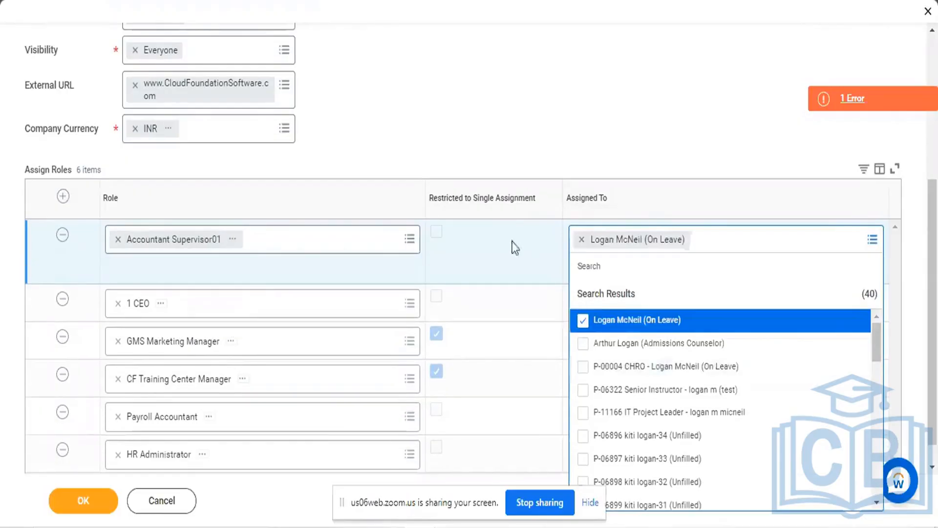
{"action": "left_click", "coordinate": [514, 247]}
Search Assigned To in the 1 CEO row by the worker's first name and select the first worker marked On Leave
{"action": "left_click", "coordinate": [606, 277]}
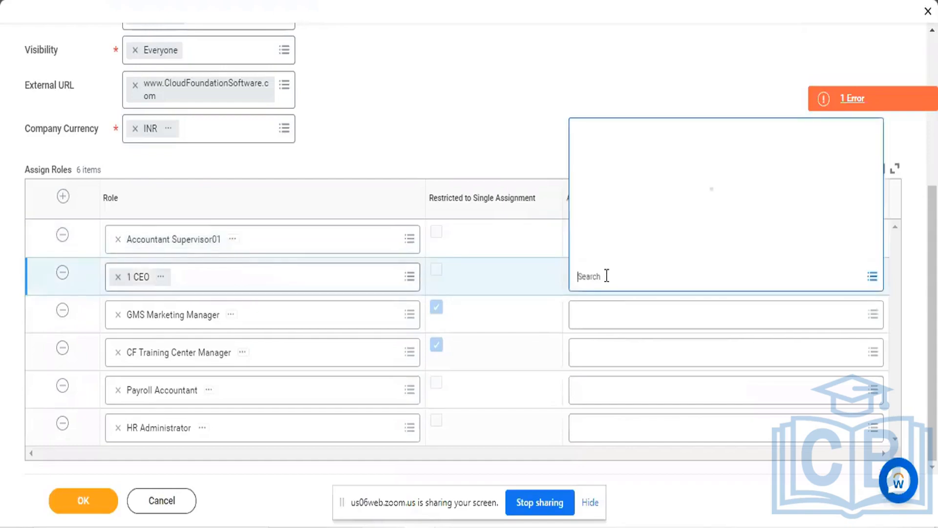
{"action": "type", "text": "Logan"}
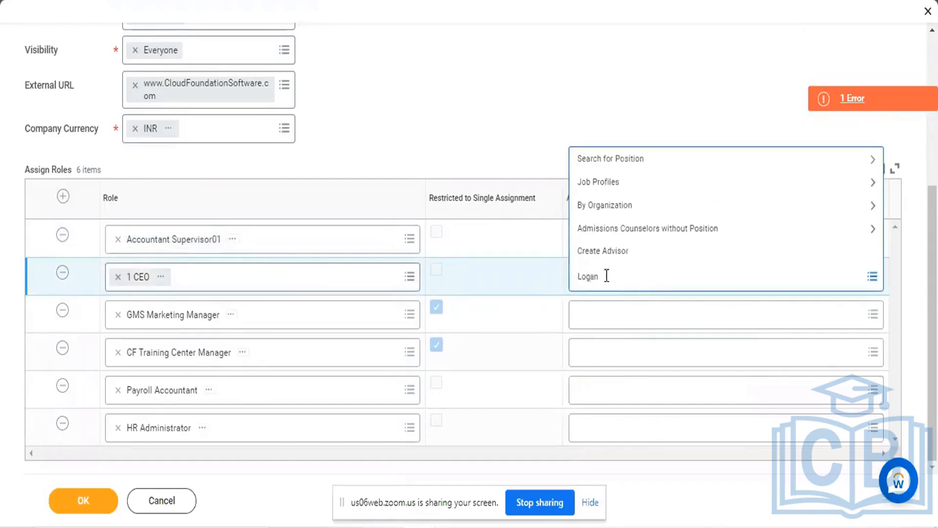
{"action": "key", "text": "Return"}
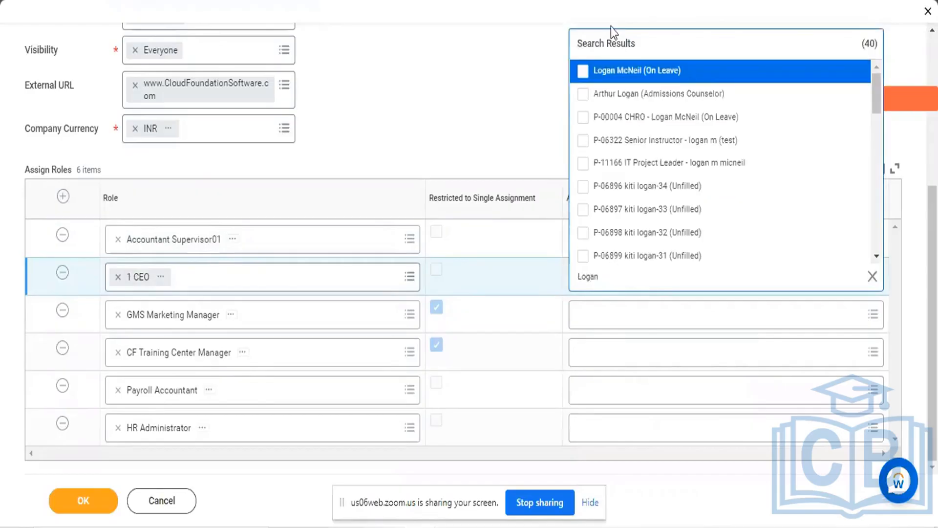
{"action": "left_click", "coordinate": [584, 72]}
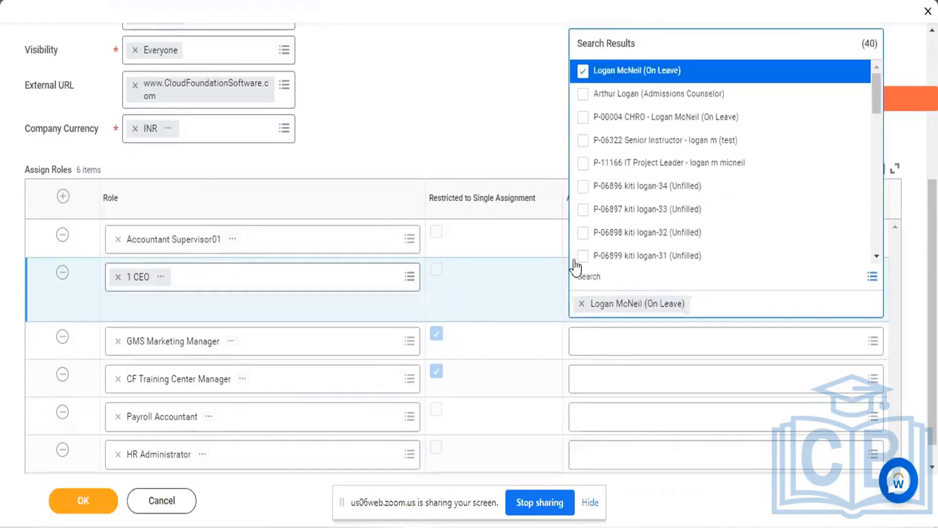
Assign the GMS Marketing Manager role to the same On Leave worker, found by first name
{"action": "left_click", "coordinate": [601, 346]}
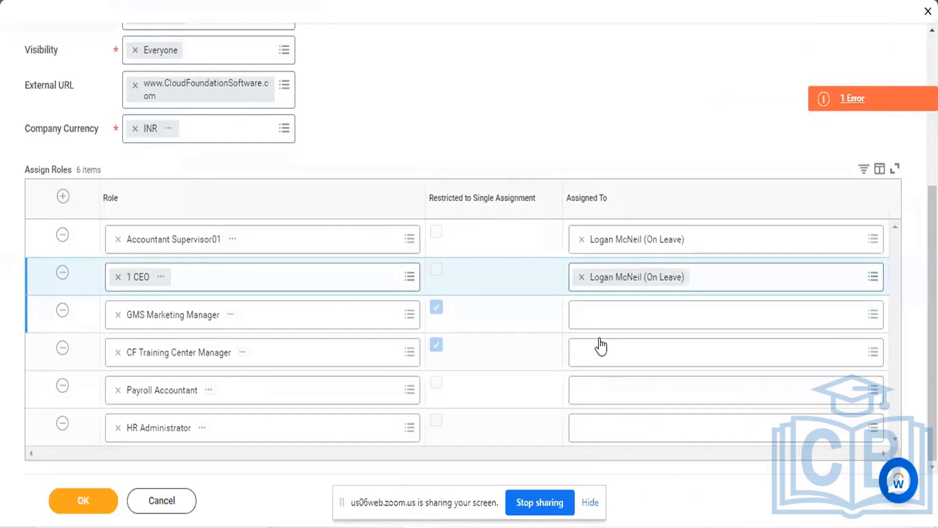
{"action": "type", "text": "Logan"}
{"action": "left_click", "coordinate": [874, 316]}
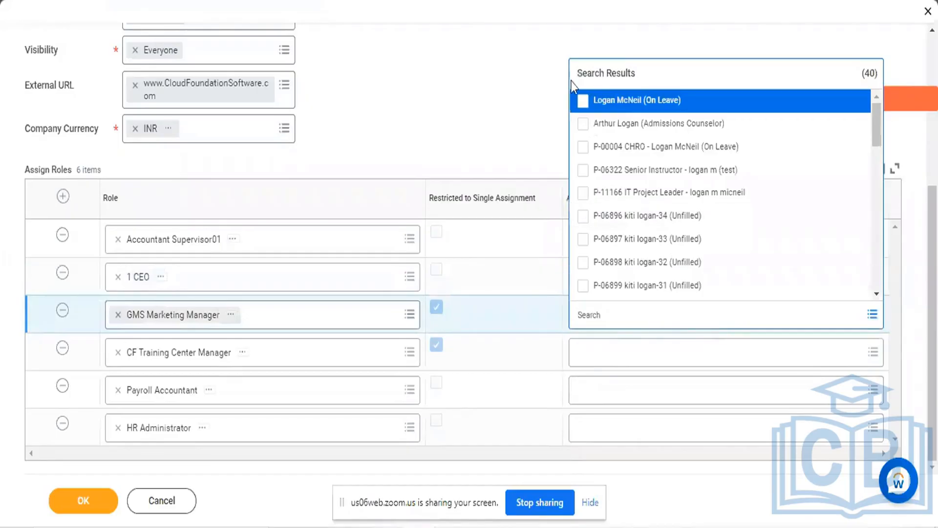
{"action": "left_click", "coordinate": [584, 101]}
Find the same On Leave worker by first name and assign them to the CF Training Center Manager role
{"action": "left_click", "coordinate": [606, 389]}
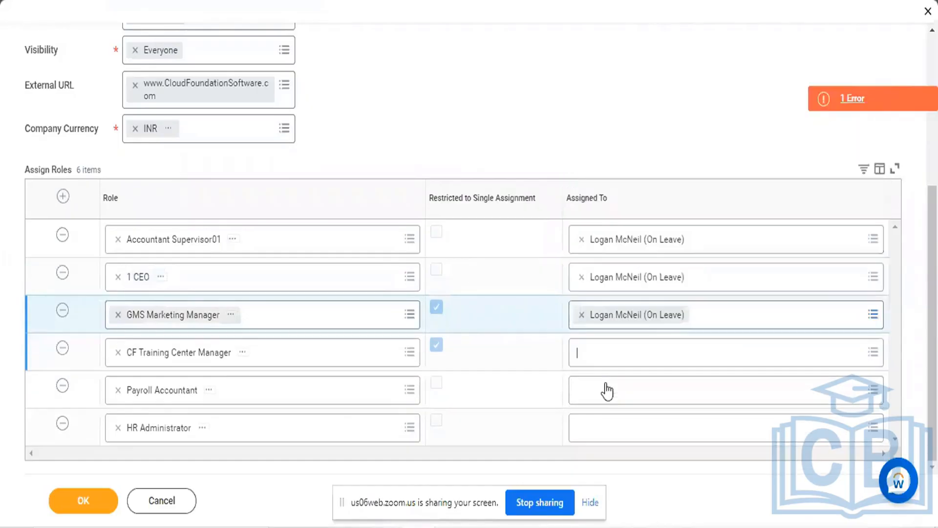
{"action": "type", "text": "Logan"}
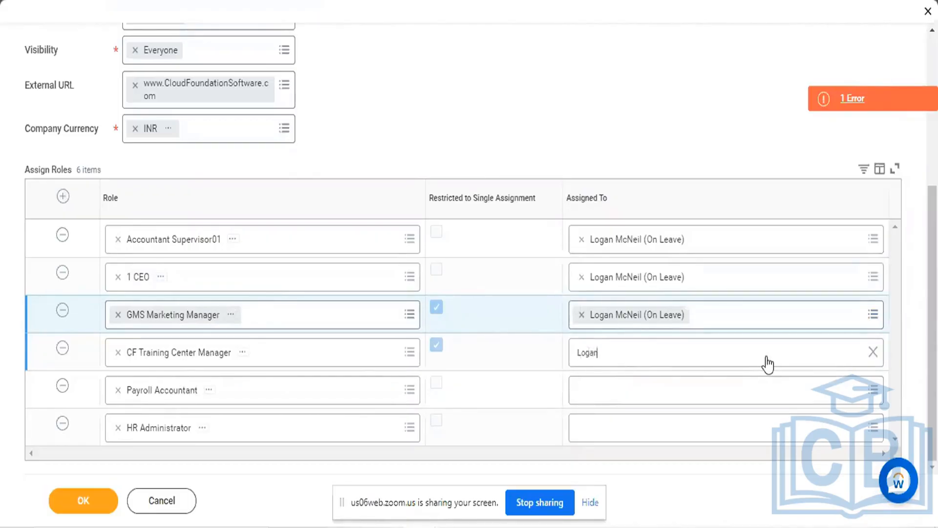
{"action": "key", "text": "Return"}
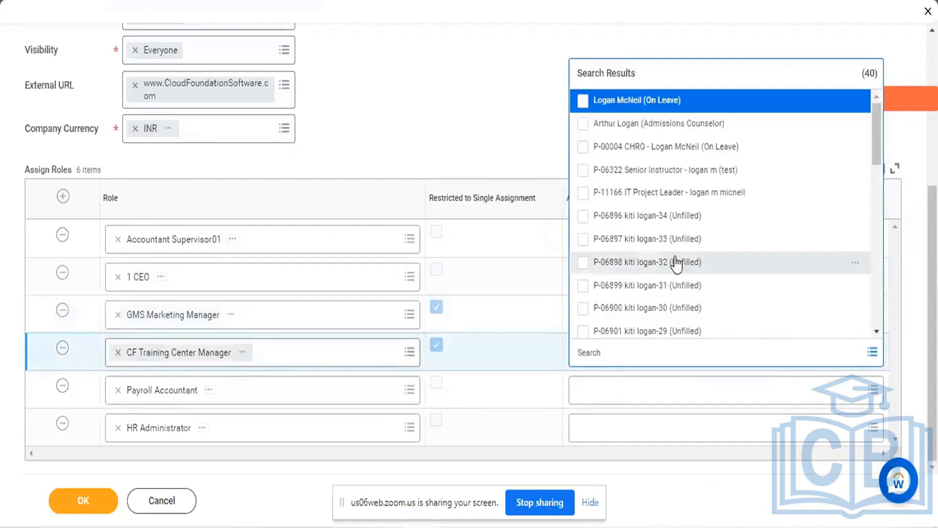
{"action": "left_click", "coordinate": [583, 100]}
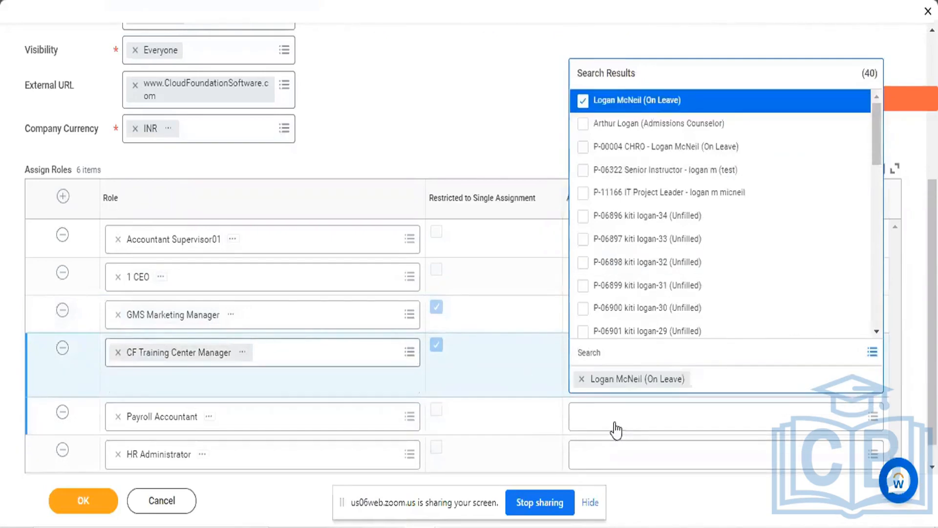
Fill Assigned To for Payroll Accountant with the same On Leave worker, searching by first name
{"action": "left_click", "coordinate": [615, 429]}
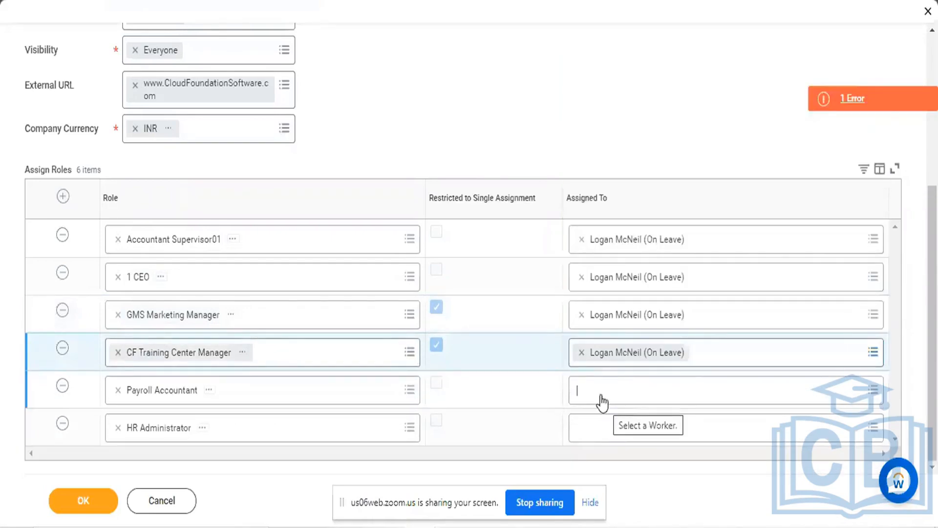
{"action": "type", "text": "Logan"}
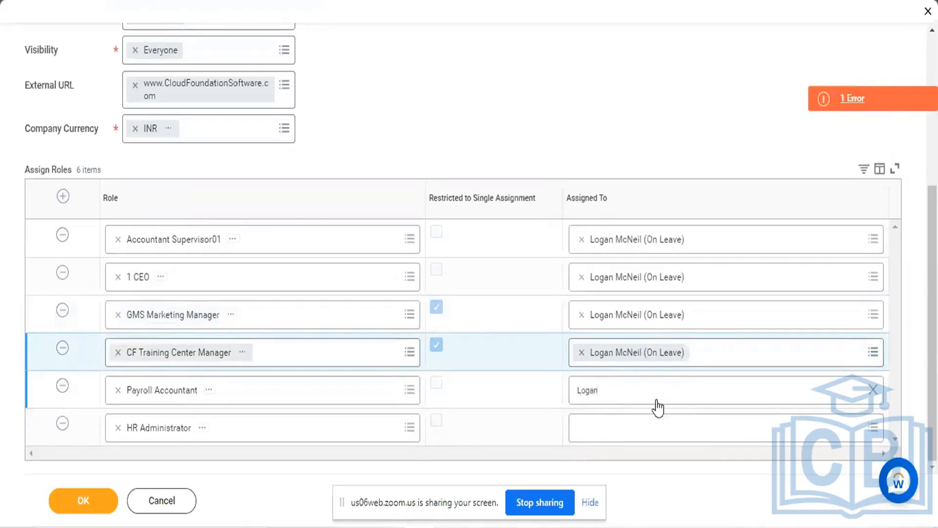
{"action": "key", "text": "Return"}
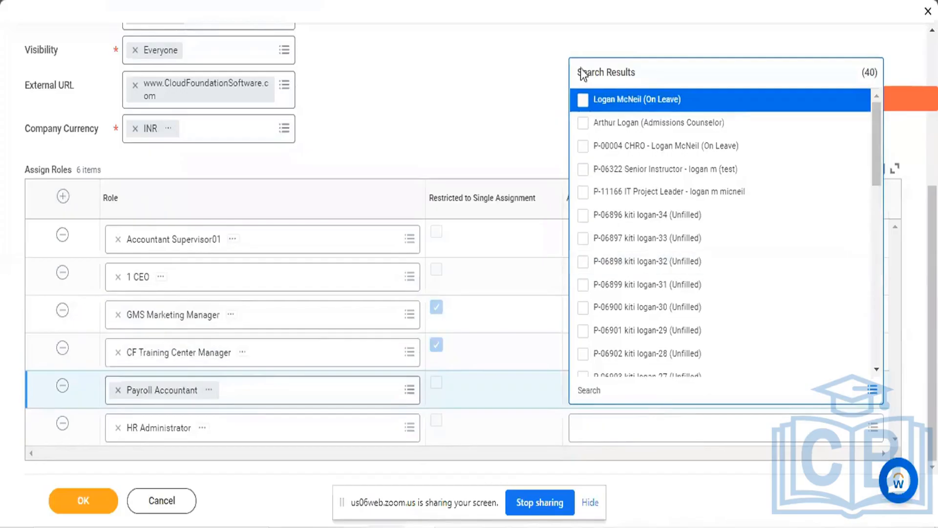
{"action": "left_click", "coordinate": [583, 101]}
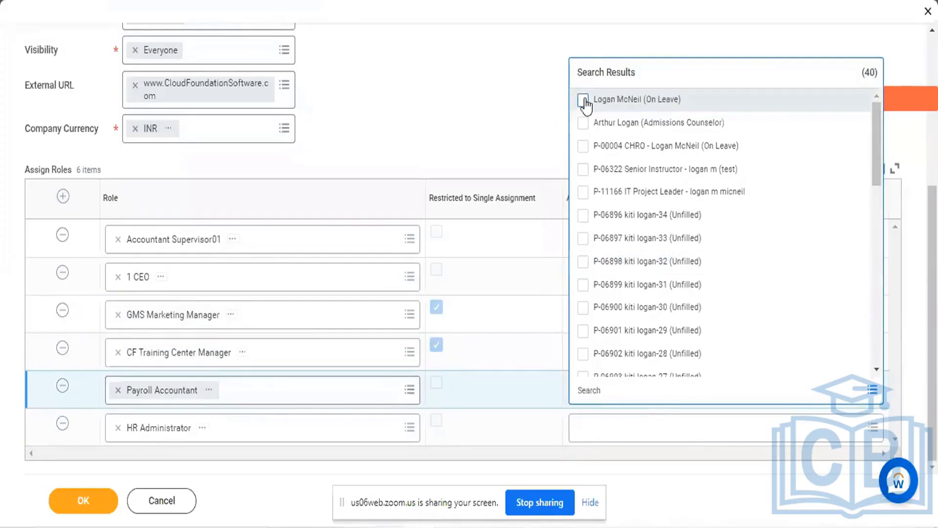
{"action": "left_click", "coordinate": [494, 125]}
Search for the same On Leave worker by first name and assign them to the HR Administrator role
{"action": "left_click", "coordinate": [625, 430]}
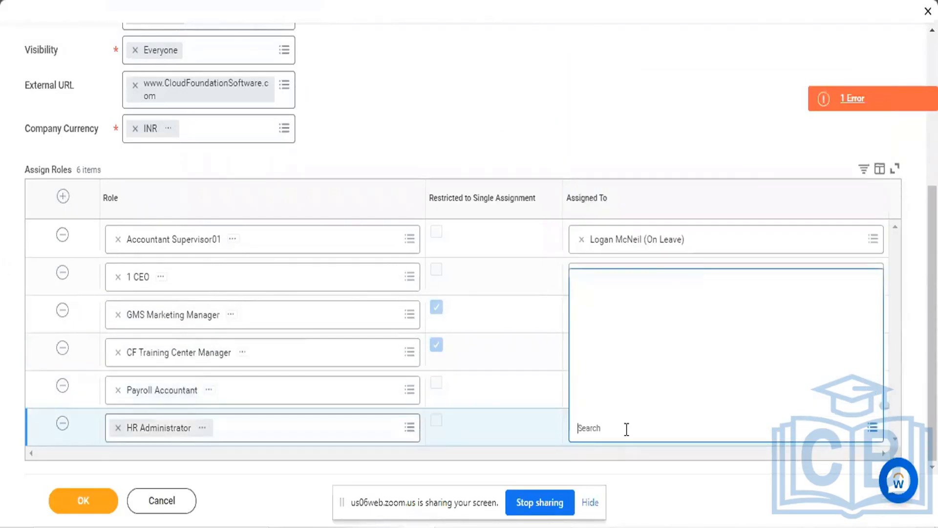
{"action": "type", "text": "Logan"}
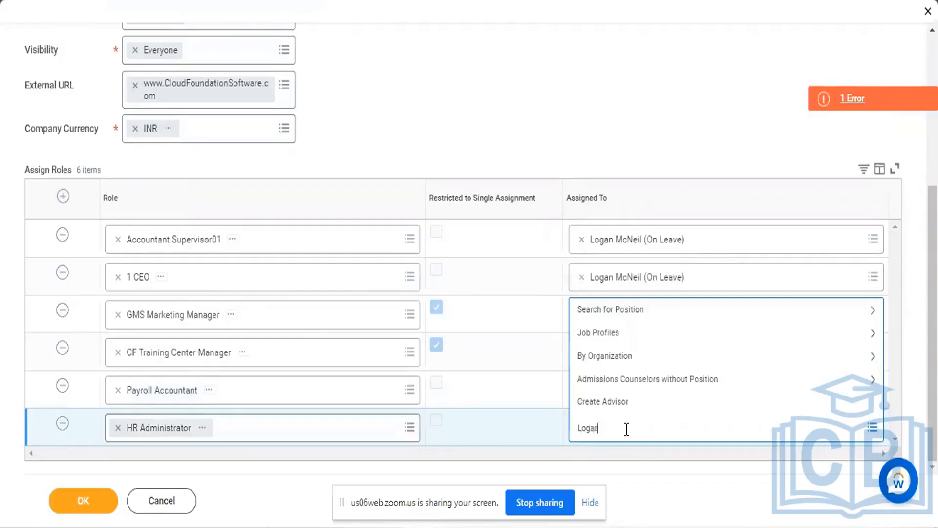
{"action": "key", "text": "Return"}
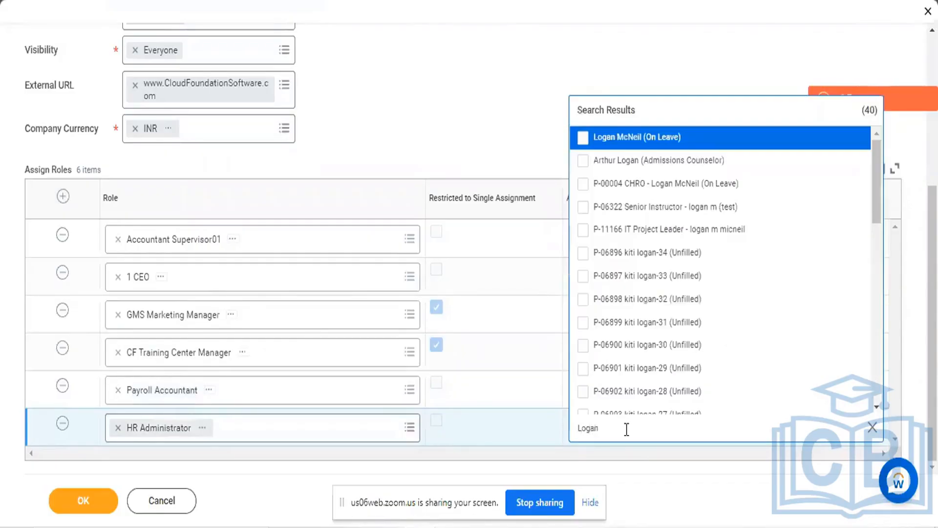
{"action": "left_click", "coordinate": [586, 140]}
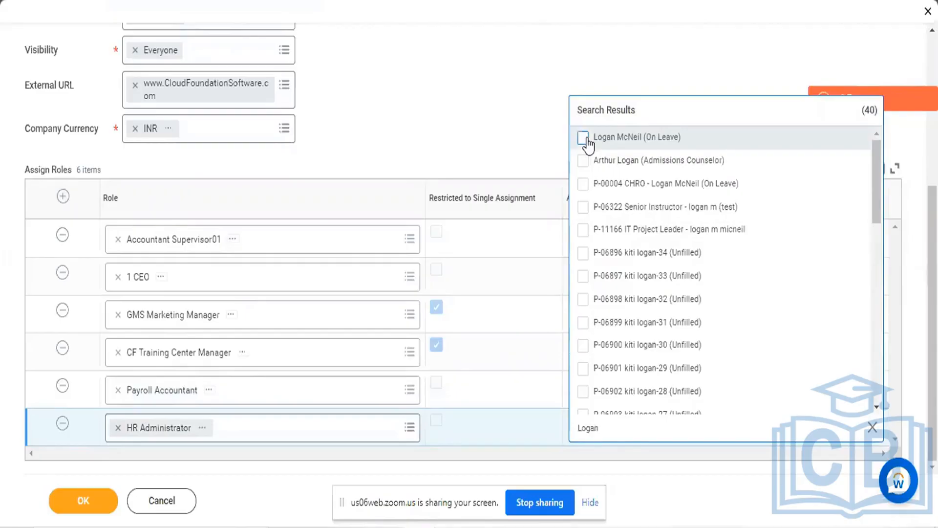
{"action": "left_click", "coordinate": [483, 100]}
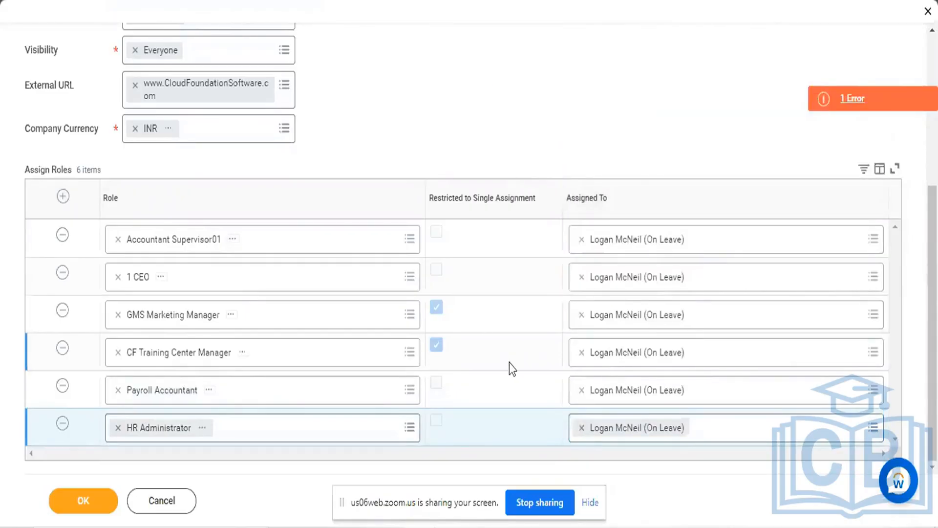
Check the error details and review the company details and the Assign Roles table in the Create Company form
{"action": "scroll", "coordinate": [509, 362], "scroll_direction": "up", "scroll_amount": 5}
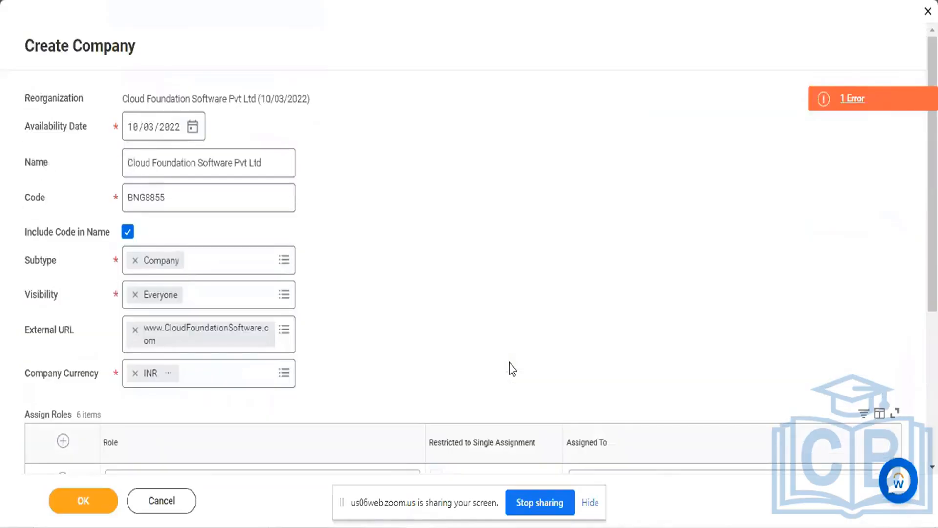
{"action": "scroll", "coordinate": [509, 363], "scroll_direction": "down", "scroll_amount": 5}
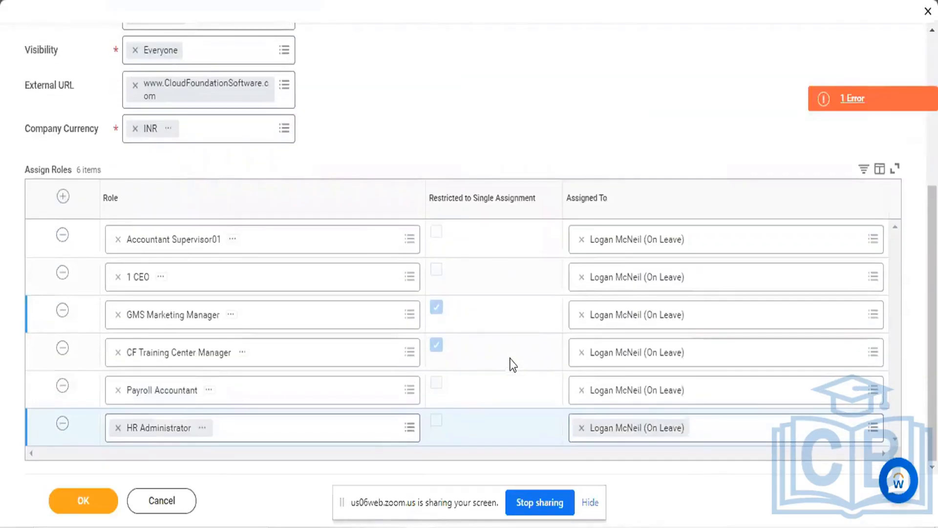
{"action": "left_click", "coordinate": [845, 101]}
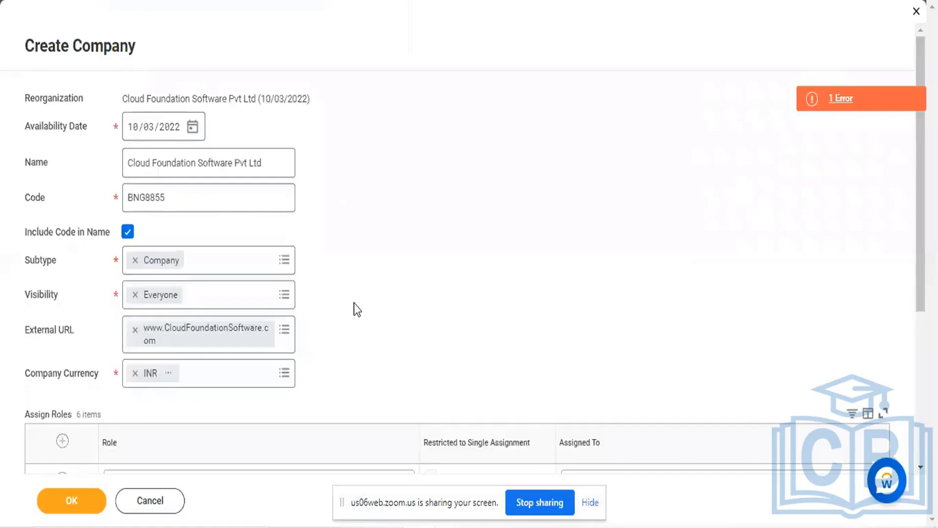
{"action": "scroll", "coordinate": [354, 303], "scroll_direction": "down", "scroll_amount": 5}
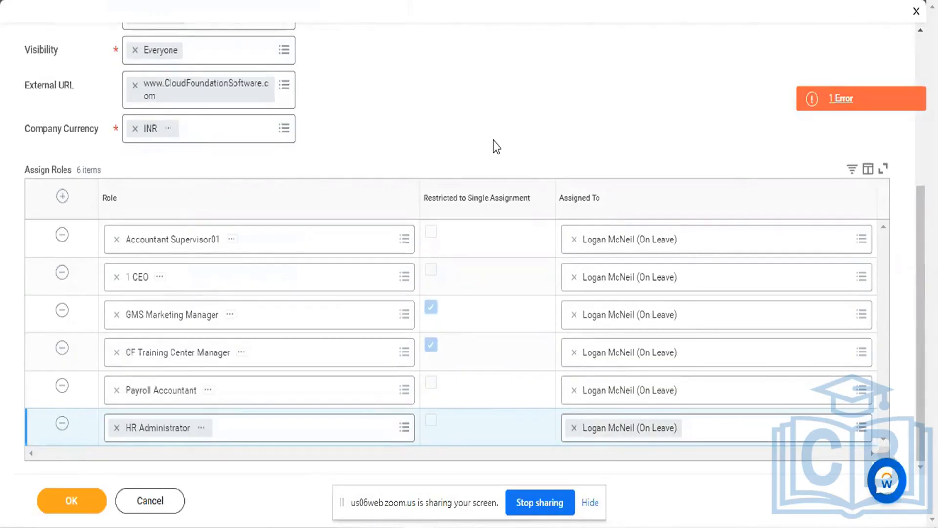
{"action": "scroll", "coordinate": [496, 145], "scroll_direction": "up", "scroll_amount": 2}
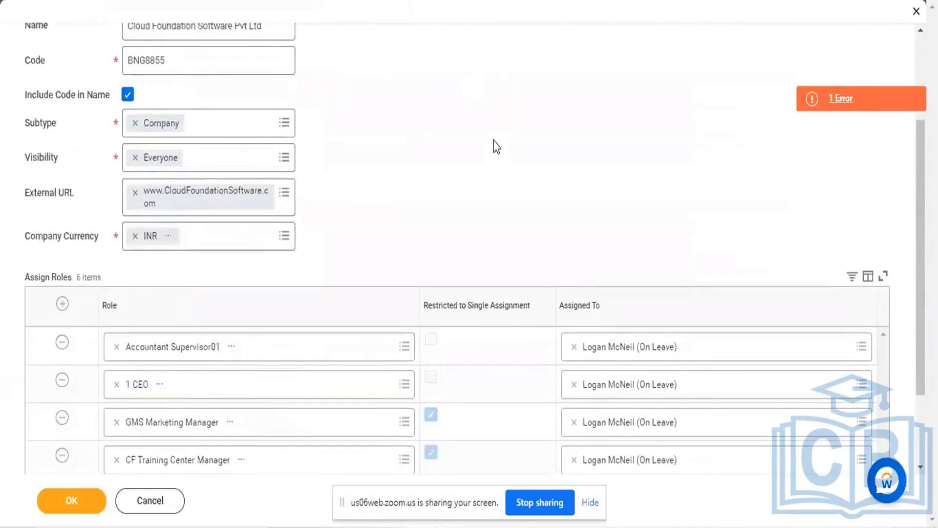
{"action": "scroll", "coordinate": [496, 146], "scroll_direction": "up", "scroll_amount": 2}
{"action": "scroll", "coordinate": [496, 146], "scroll_direction": "down", "scroll_amount": 4}
{"action": "scroll", "coordinate": [497, 146], "scroll_direction": "down", "scroll_amount": 1}
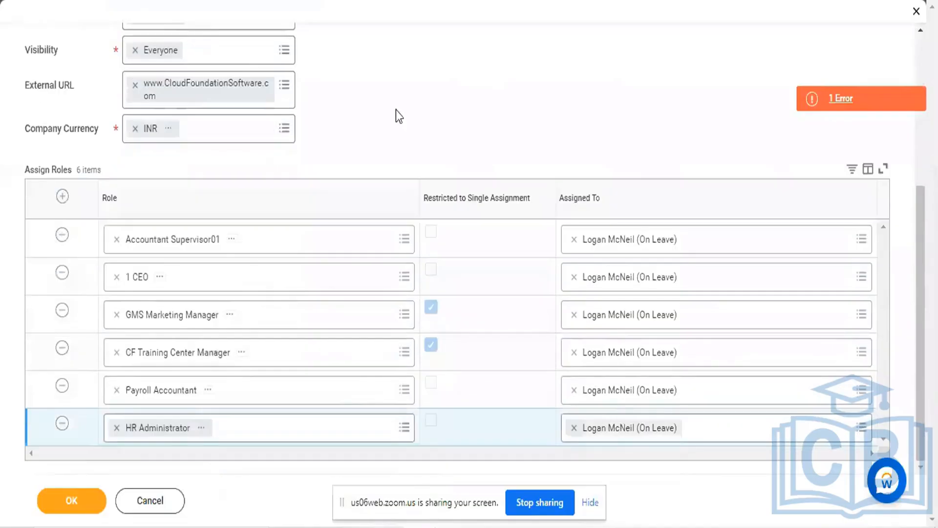
{"action": "triple_click", "coordinate": [28, 170]}
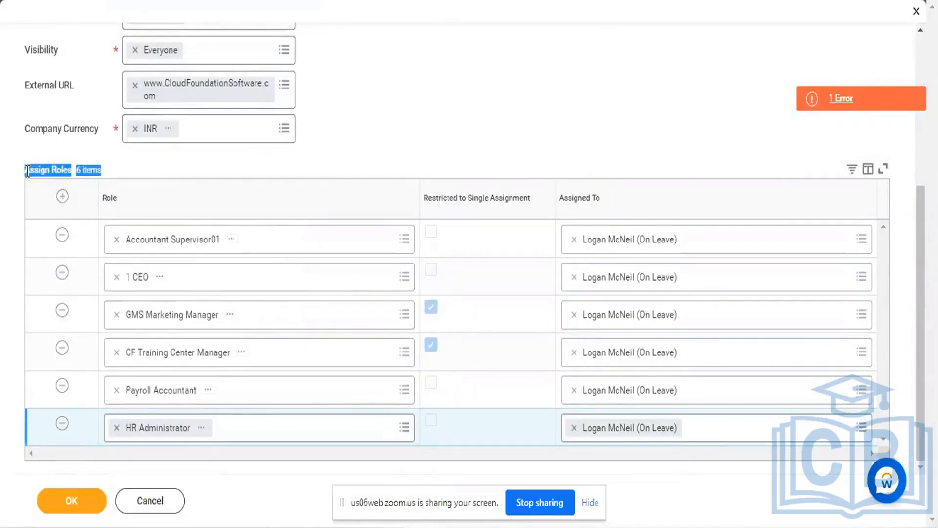
{"action": "left_click", "coordinate": [133, 172]}
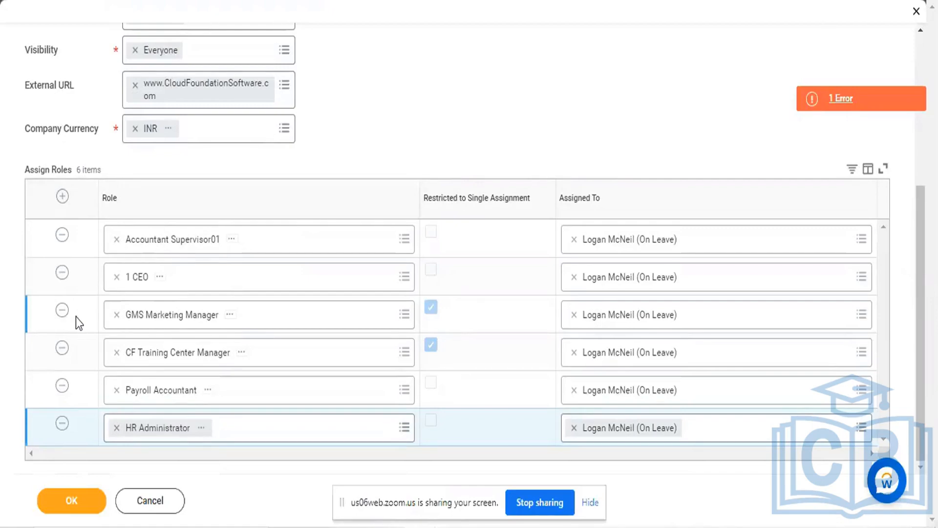
Switch to Notepad to highlight the positions and teams from CEO to Marketing Team, and compare them with the Create Company form
{"action": "key", "text": "alt+Tab"}
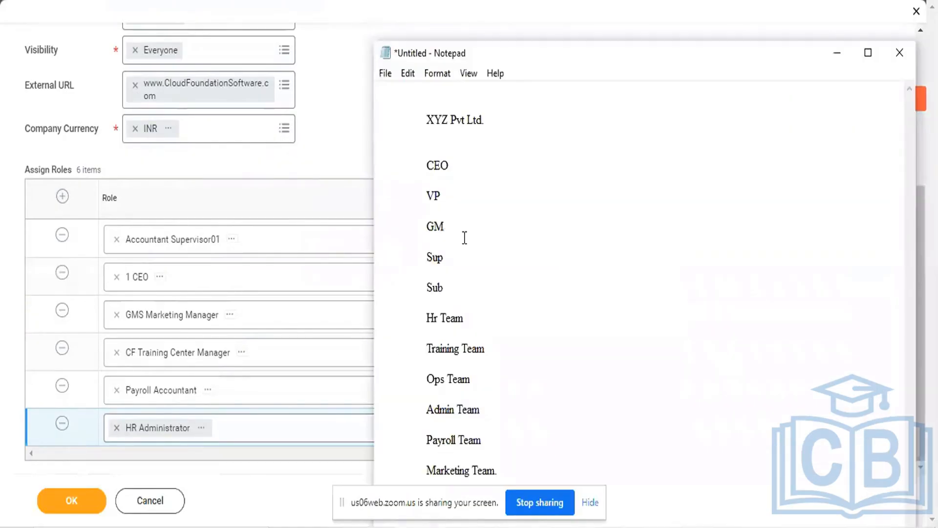
{"action": "left_click_drag", "start_coordinate": [427, 164], "coordinate": [541, 474]}
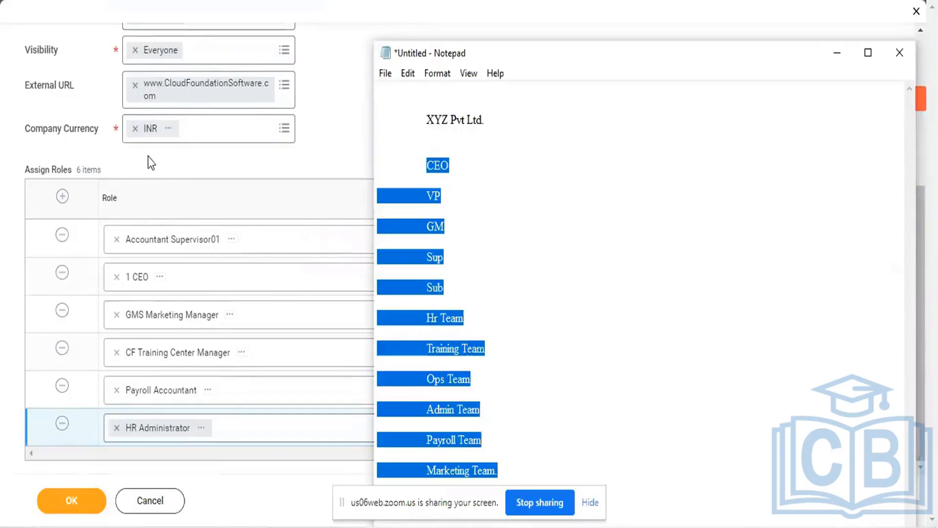
{"action": "left_click", "coordinate": [179, 165]}
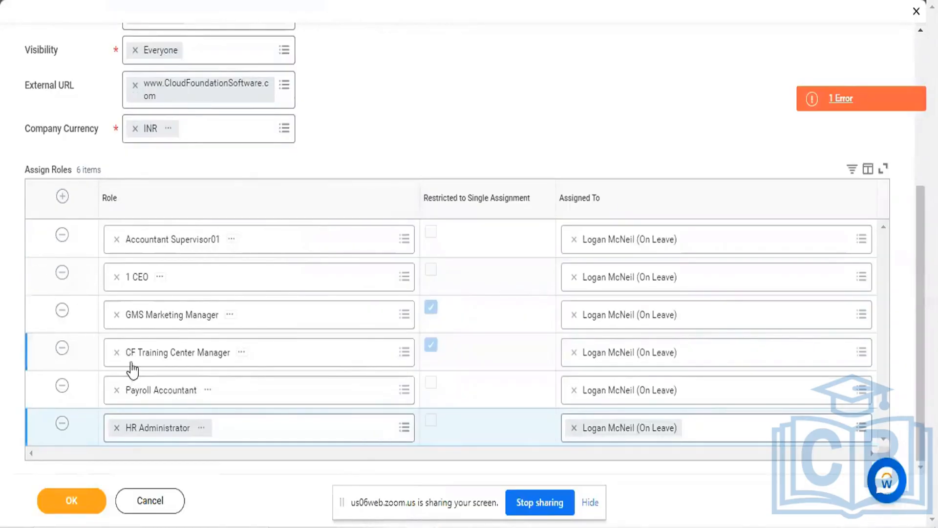
{"action": "scroll", "coordinate": [293, 279], "scroll_direction": "up", "scroll_amount": 2}
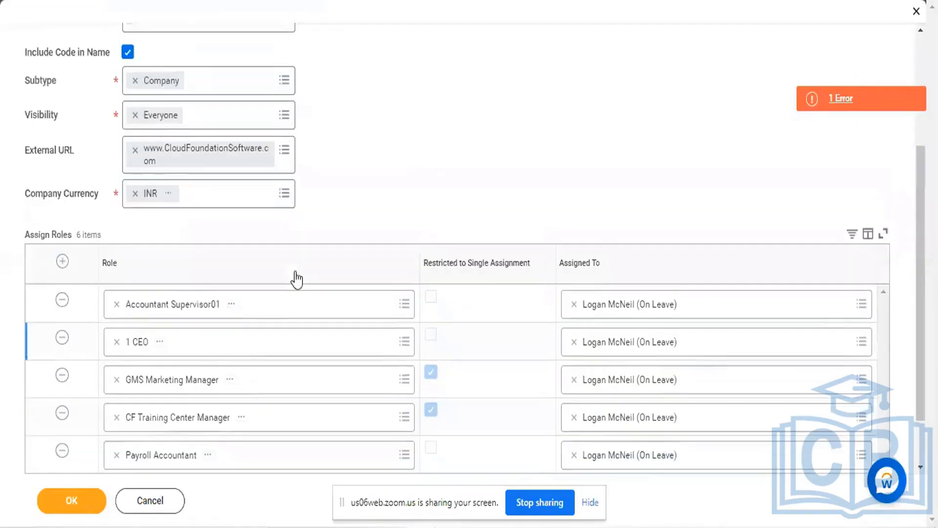
{"action": "scroll", "coordinate": [295, 274], "scroll_direction": "up", "scroll_amount": 3}
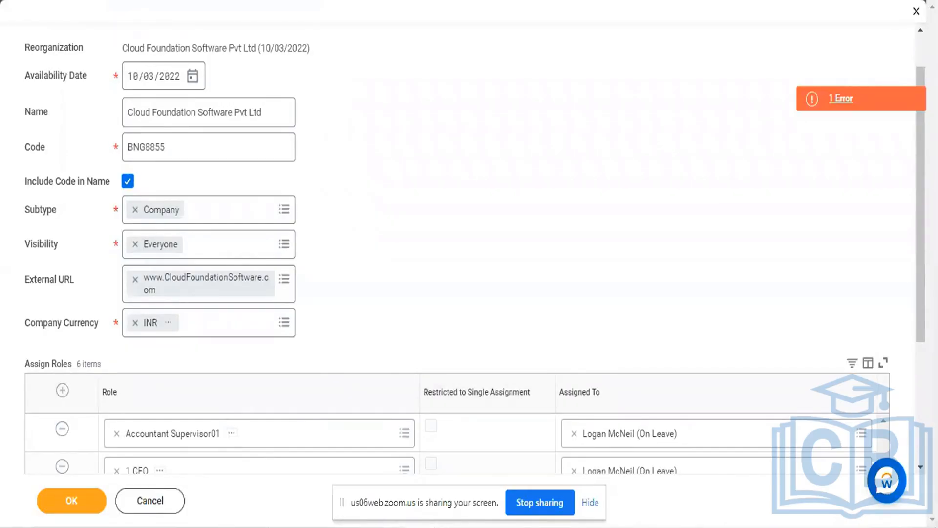
Change the company line in the Notepad notes to "Rit Pvt Ltd. (100 HC)" and highlight the list from CEO to Marketing Team
{"action": "double_click", "coordinate": [449, 120]}
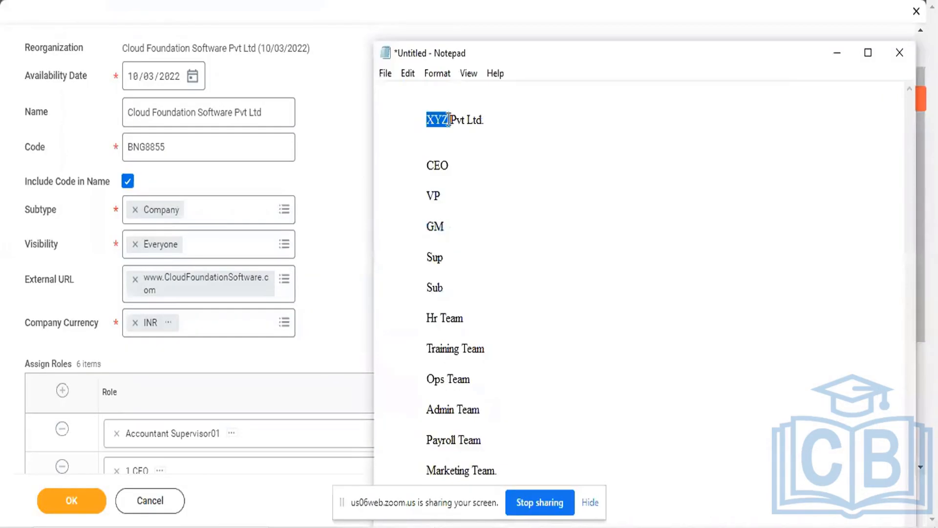
{"action": "type", "text": "Rit"}
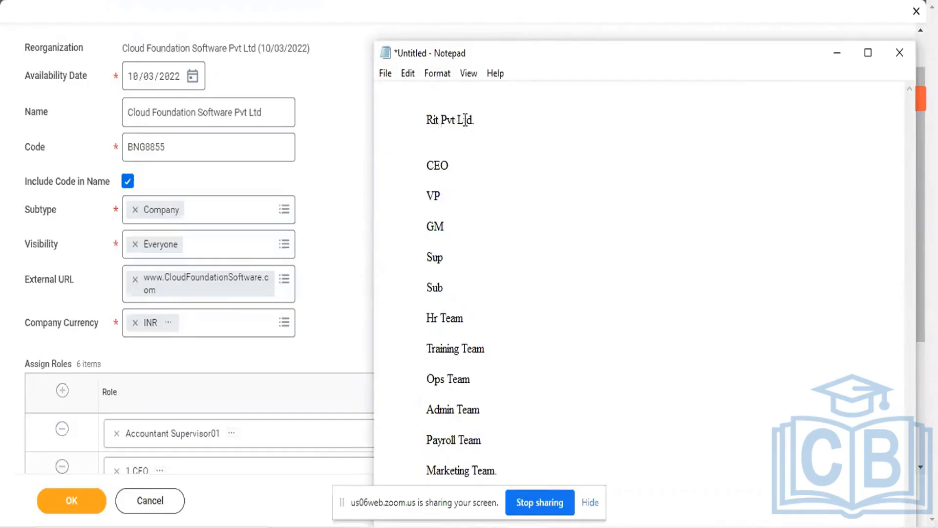
{"action": "left_click", "coordinate": [513, 116]}
{"action": "type", "text": "("}
{"action": "type", "text": "100"}
{"action": "type", "text": " HQ"}
{"action": "type", "text": ")"}
{"action": "left_click_drag", "start_coordinate": [423, 165], "coordinate": [555, 474]}
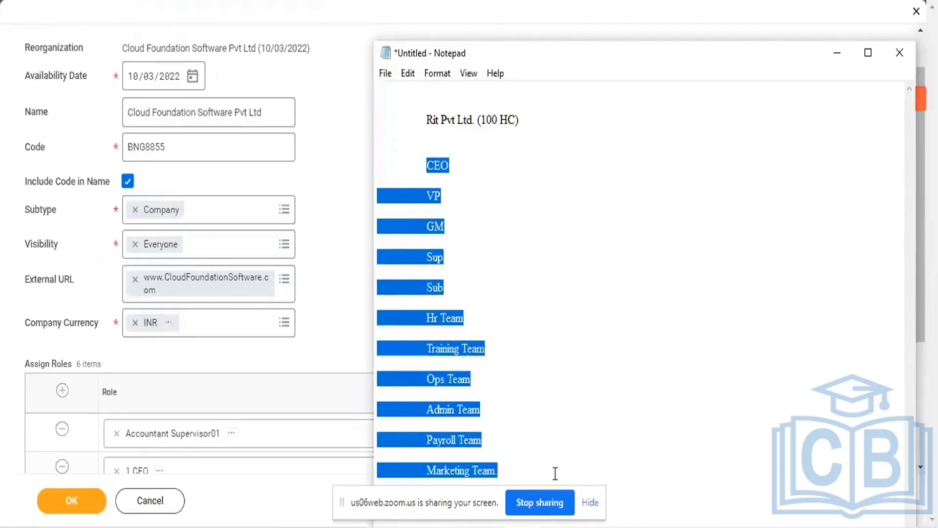
Extend the Marketing Team line in the notes with a dotted leader followed by "Workday Team..... Vir Doc"
{"action": "left_click", "coordinate": [419, 172]}
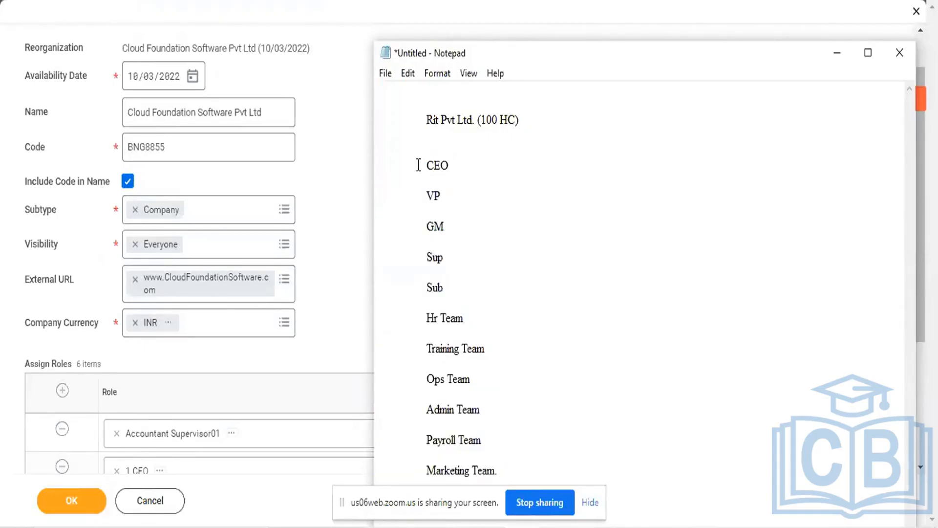
{"action": "left_click_drag", "start_coordinate": [419, 165], "coordinate": [456, 161]}
{"action": "left_click_drag", "start_coordinate": [426, 473], "coordinate": [496, 480]}
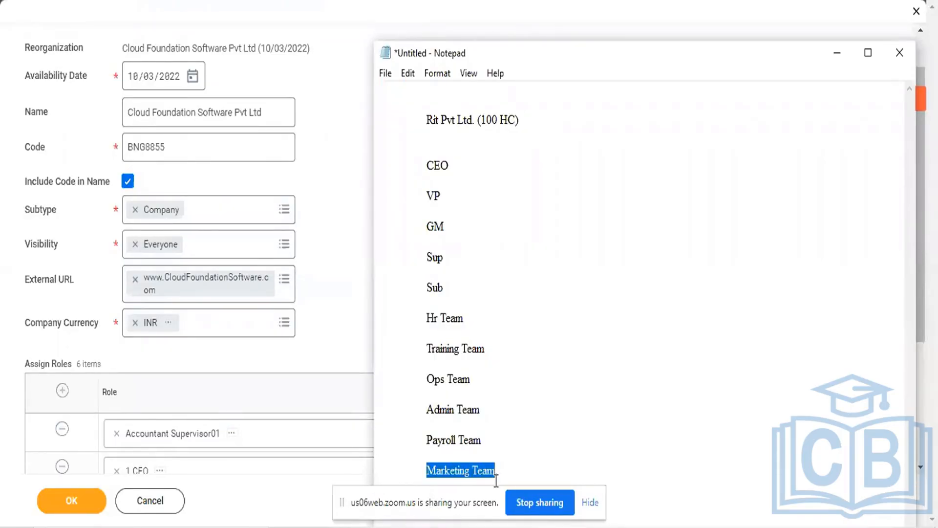
{"action": "left_click", "coordinate": [508, 473]}
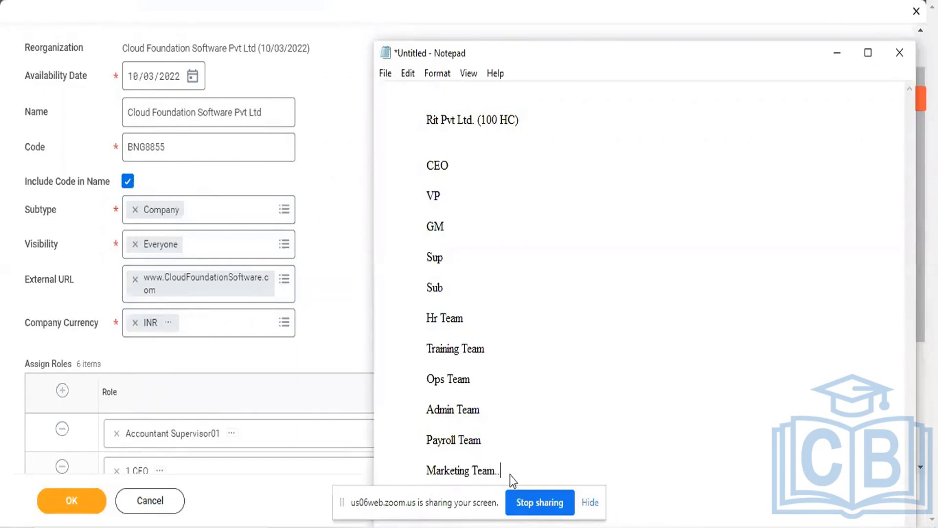
{"action": "type", "text": "........................................................Workd"}
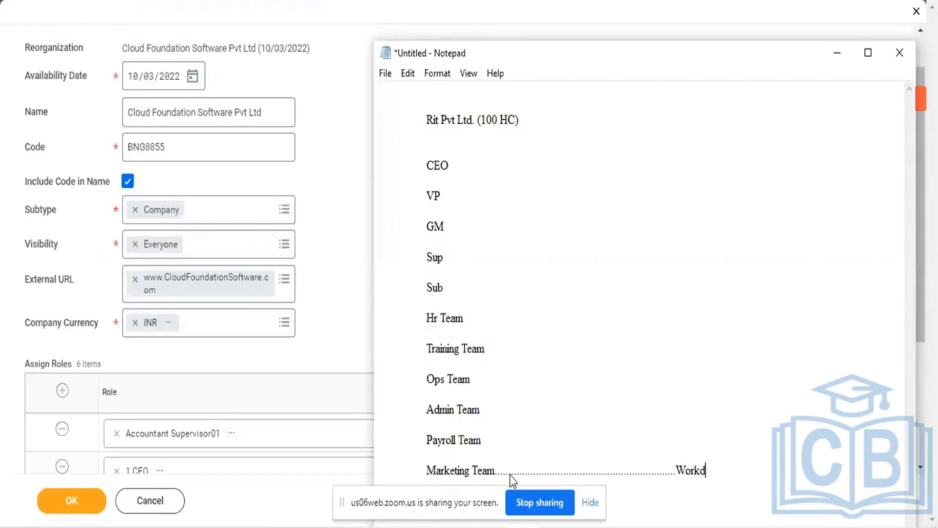
{"action": "type", "text": "ay Team."}
{"action": "type", "text": "... Vir Doc"}
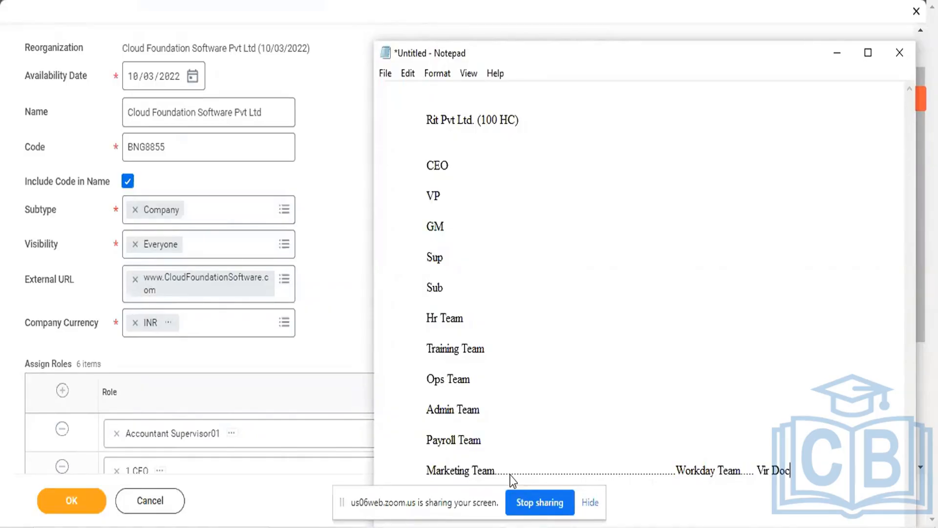
Add "....2 OF The Clints" at the end of the Marketing Team line
{"action": "type", "text": "....2 OF THE"}
{"action": "key", "text": "BackSpace"}
{"action": "key", "text": "BackSpace"}
{"action": "type", "text": "HE"}
{"action": "key", "text": "BackSpace"}
{"action": "key", "text": "BackSpace"}
{"action": "type", "text": "he Clints"}
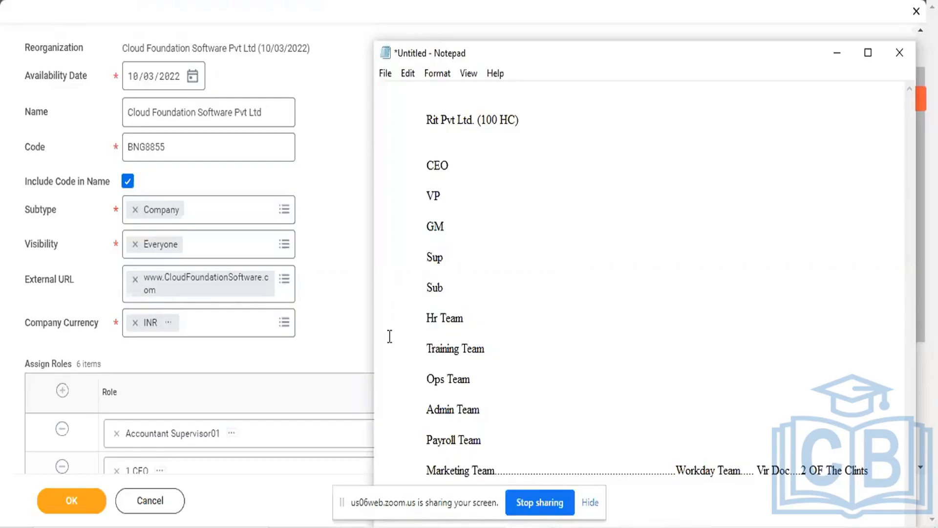
Extend the CEO line with a dotted leader, the CEO's first name, another dotted leader and "ID Password"
{"action": "left_click", "coordinate": [464, 167]}
{"action": "type", "text": ".........Ratish"}
{"action": "type", "text": "...........I"}
{"action": "key", "text": "BackSpace"}
{"action": "key", "text": "BackSpace"}
{"action": "type", "text": "ID Password"}
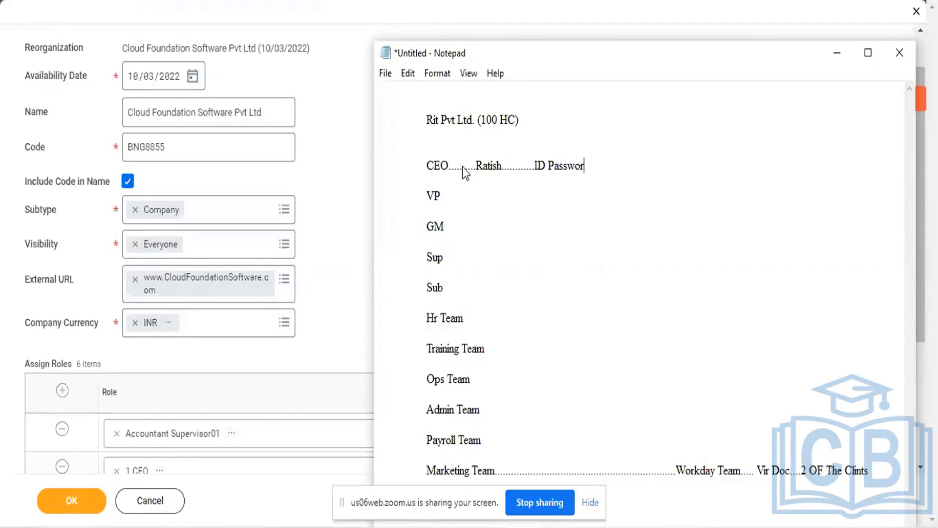
{"action": "key", "text": "BackSpace"}
{"action": "type", "text": "d a"}
Add "Admin Login" at the end of the CEO line
{"action": "key", "text": "BackSpace"}
{"action": "type", "text": "Admin Login"}
Highlight the CEO and VP lines, the GM to Hr Team lines, and each of the Training, Ops and Admin Team lines
{"action": "left_click_drag", "start_coordinate": [418, 161], "coordinate": [477, 215]}
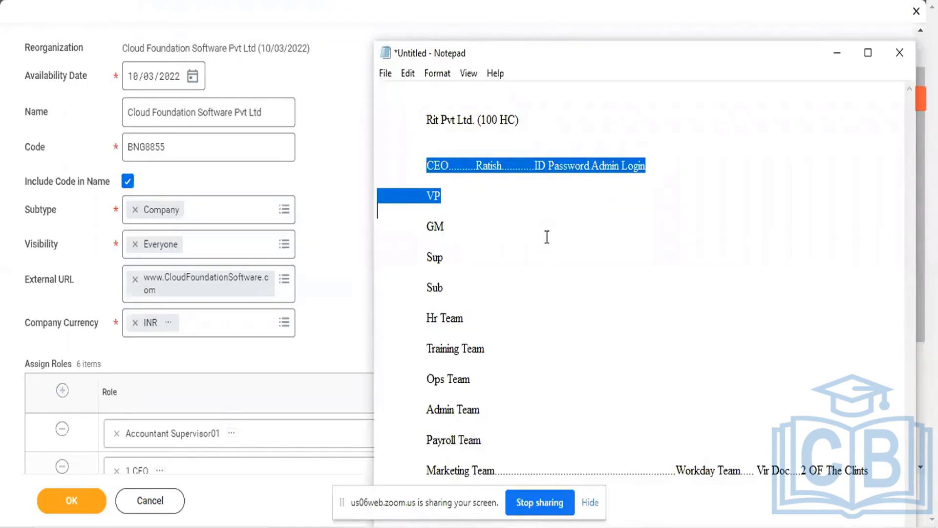
{"action": "left_click", "coordinate": [459, 216]}
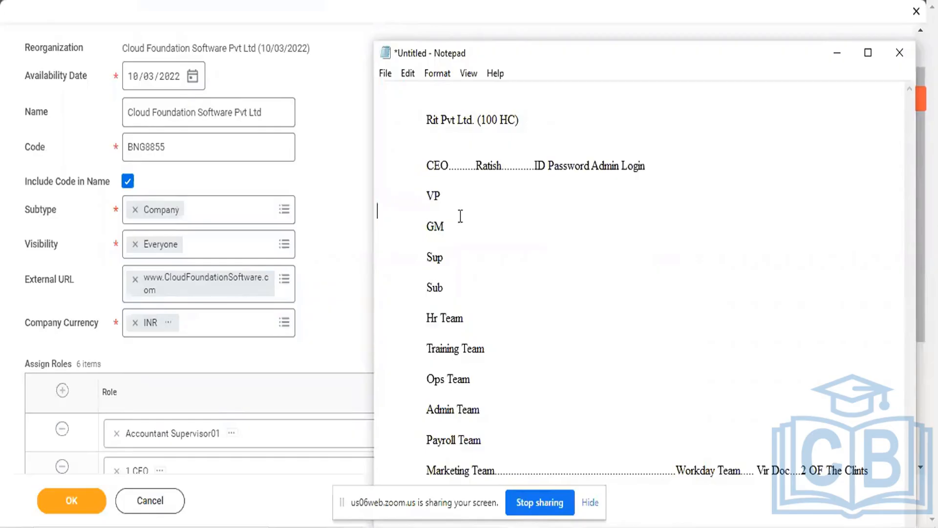
{"action": "left_click_drag", "start_coordinate": [406, 231], "coordinate": [531, 323]}
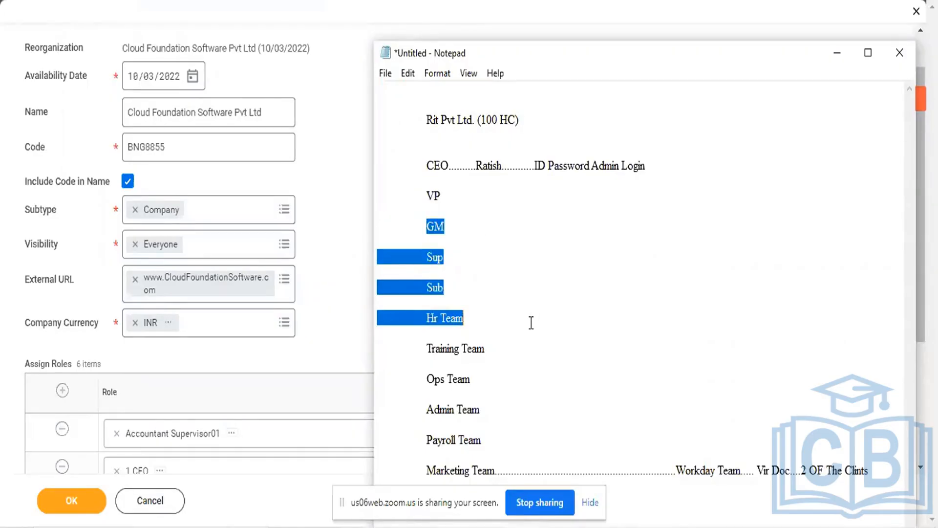
{"action": "left_click", "coordinate": [419, 322]}
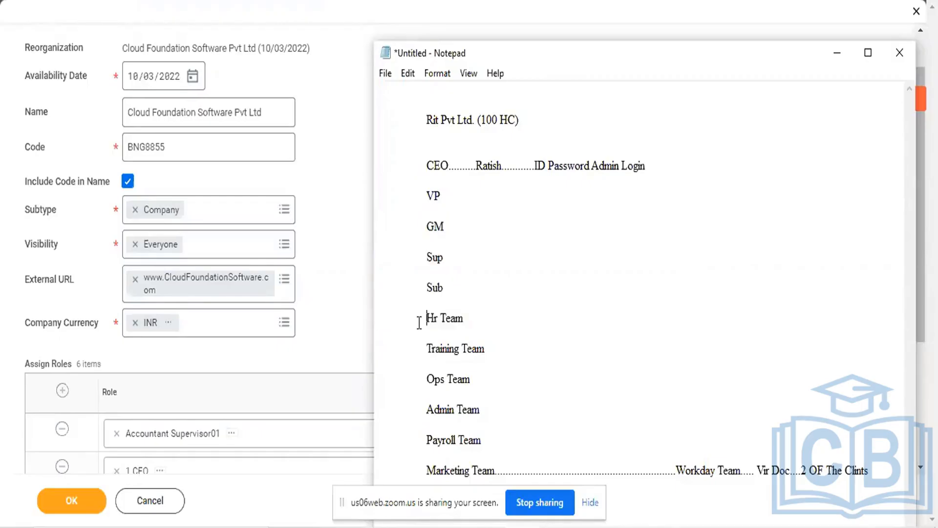
{"action": "left_click_drag", "start_coordinate": [420, 323], "coordinate": [523, 331]}
{"action": "left_click_drag", "start_coordinate": [416, 349], "coordinate": [487, 347]}
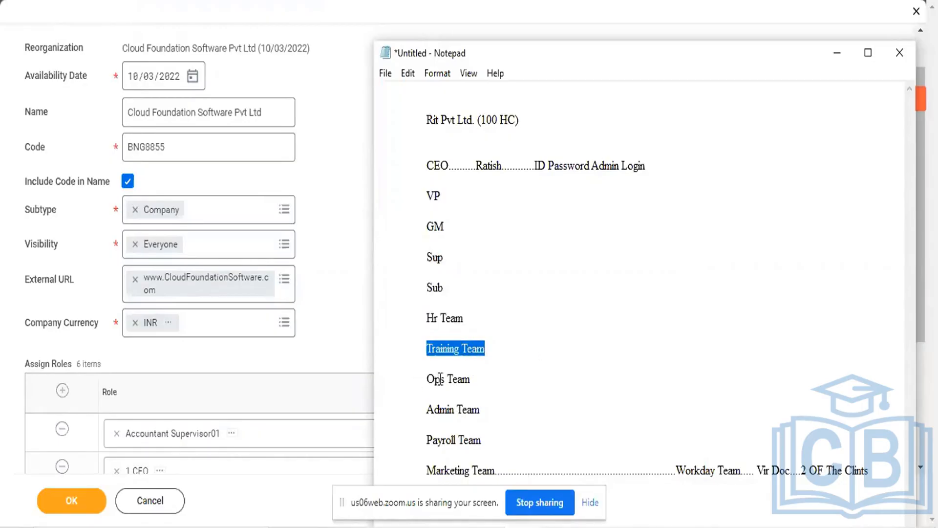
{"action": "left_click_drag", "start_coordinate": [424, 379], "coordinate": [487, 377]}
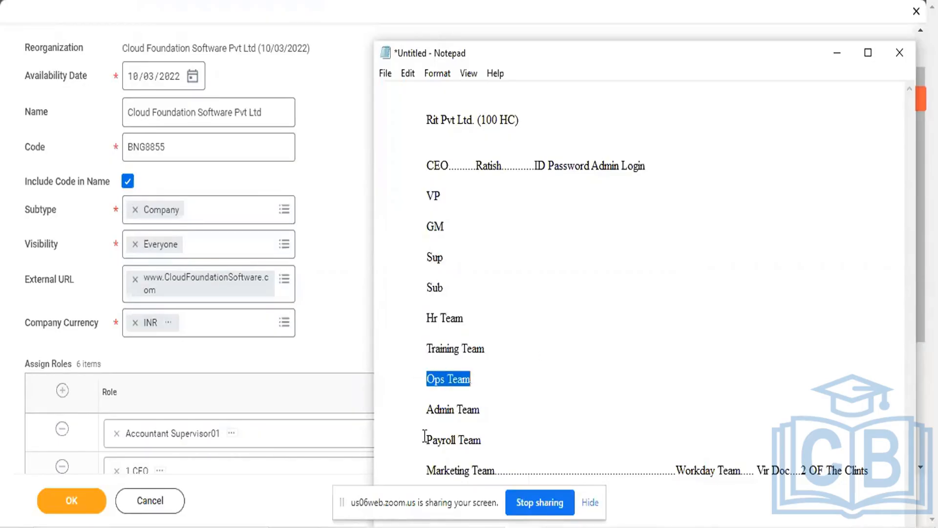
{"action": "left_click", "coordinate": [420, 413]}
{"action": "left_click_drag", "start_coordinate": [420, 413], "coordinate": [528, 431]}
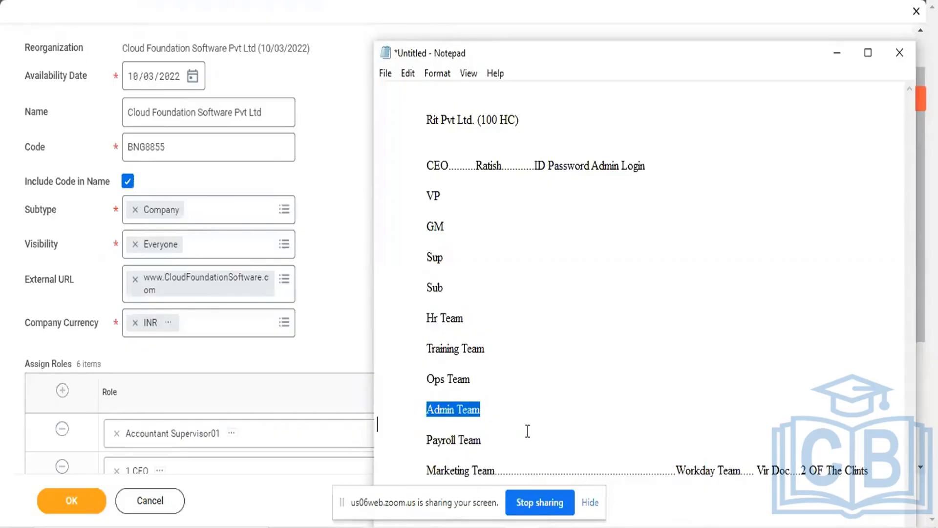
Switch back to Workday, review the Assign Roles table and submit the Create Company form
{"action": "key", "text": "alt+Tab"}
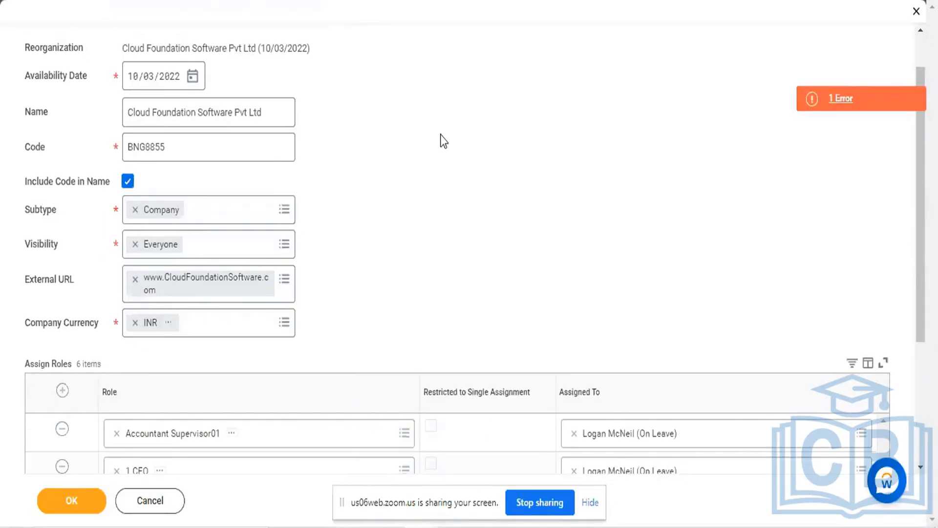
{"action": "scroll", "coordinate": [441, 134], "scroll_direction": "down", "scroll_amount": 4}
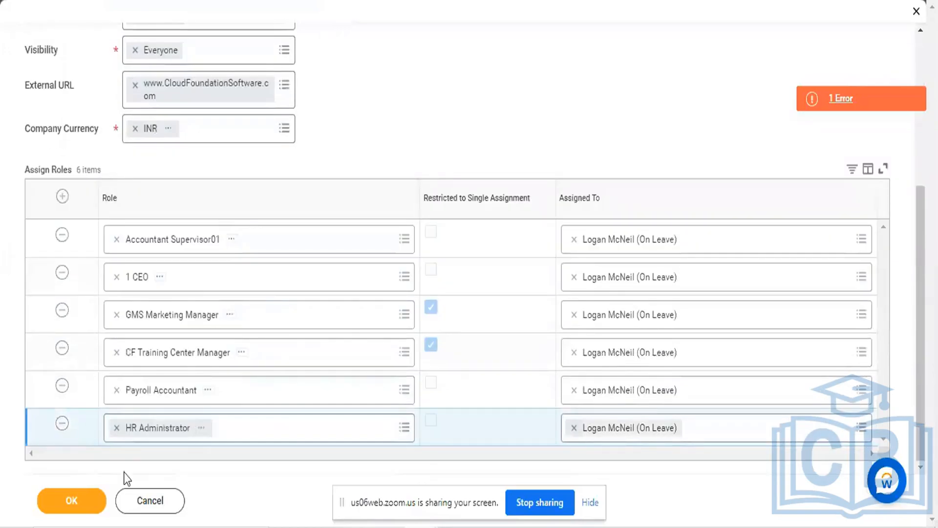
{"action": "left_click", "coordinate": [69, 498]}
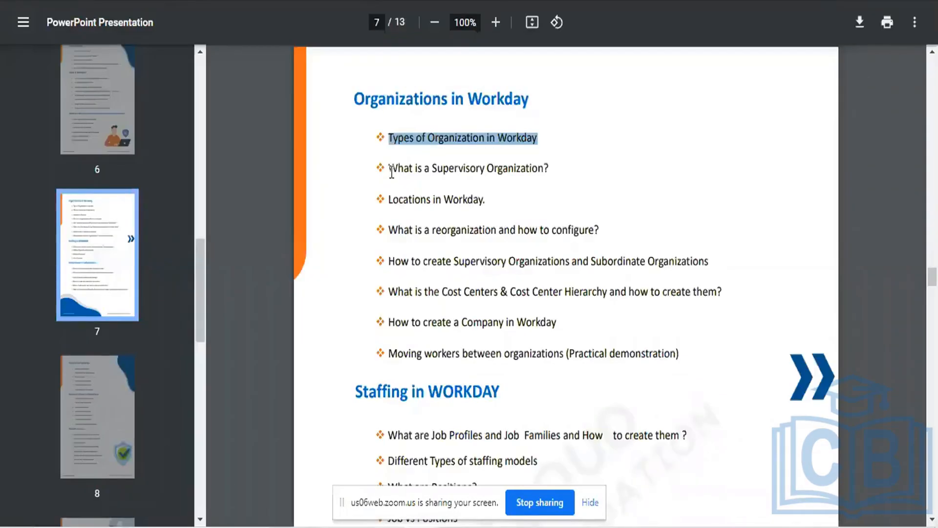
Review the course content PDFs, highlighting the topics "How to create a Company in Workday" and "Types of Organization in Workday"
{"action": "left_click_drag", "start_coordinate": [389, 168], "coordinate": [561, 281]}
{"action": "left_click", "coordinate": [562, 282]}
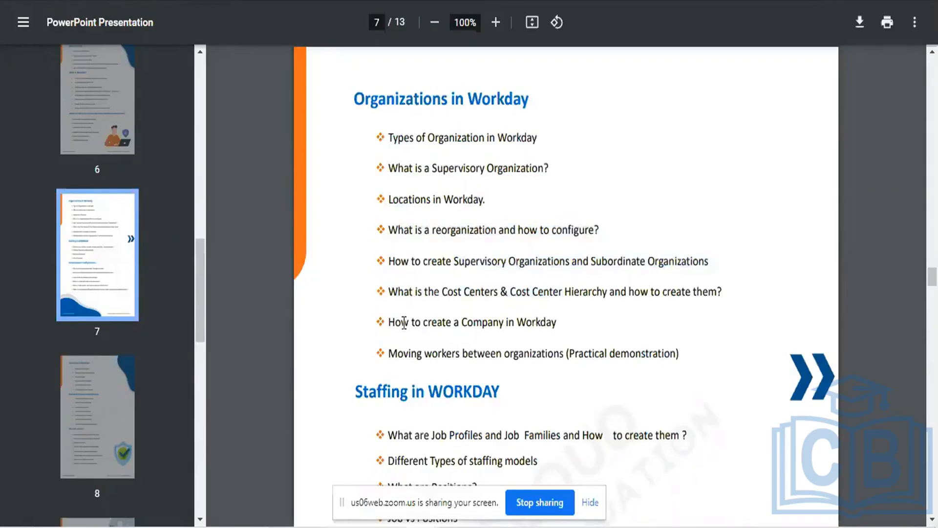
{"action": "left_click_drag", "start_coordinate": [390, 323], "coordinate": [552, 339]}
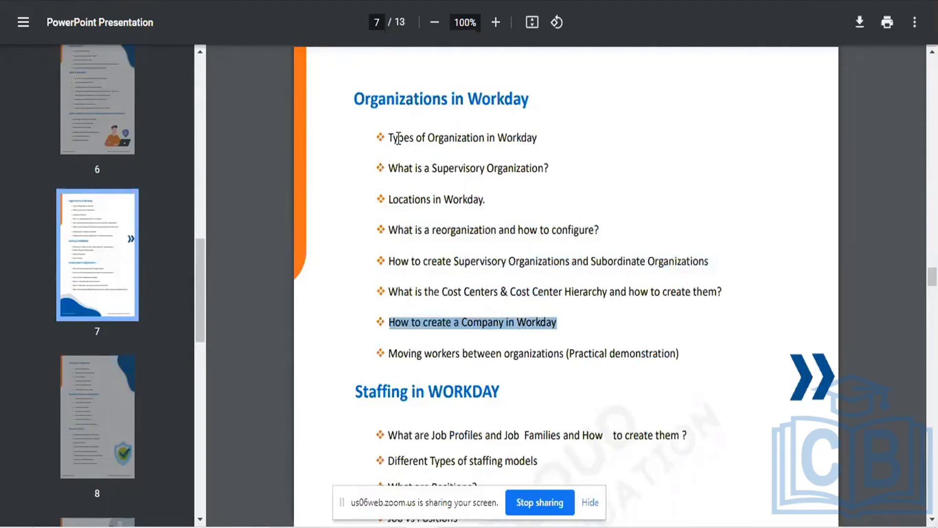
{"action": "left_click_drag", "start_coordinate": [394, 138], "coordinate": [559, 130]}
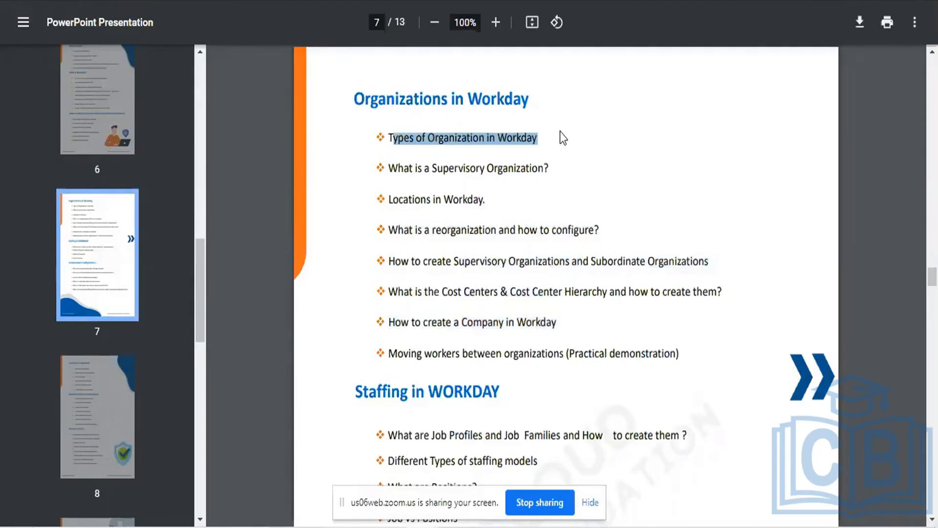